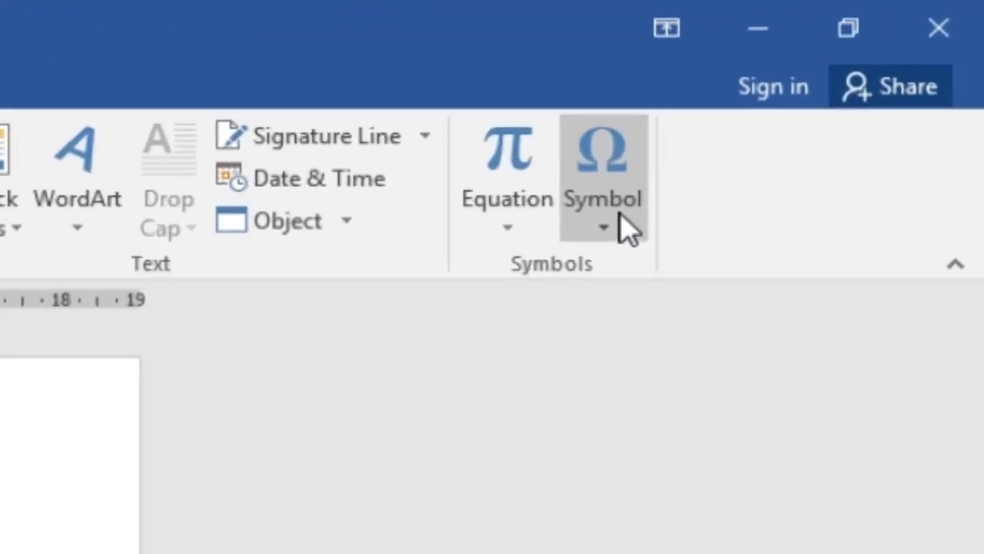
# Open the full Symbol dialog and browse the Tacteing ornament characters
pyautogui.click(875, 62)
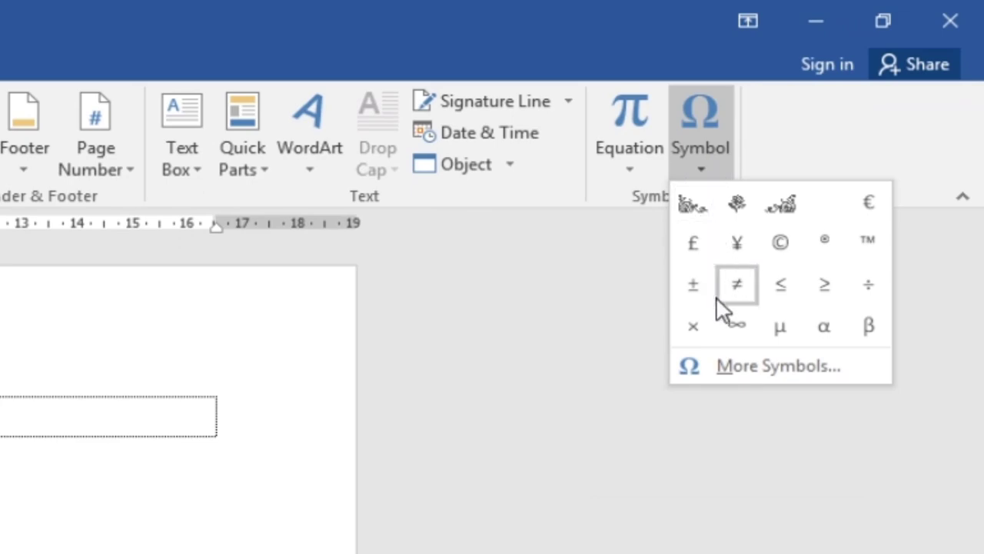
pyautogui.click(736, 366)
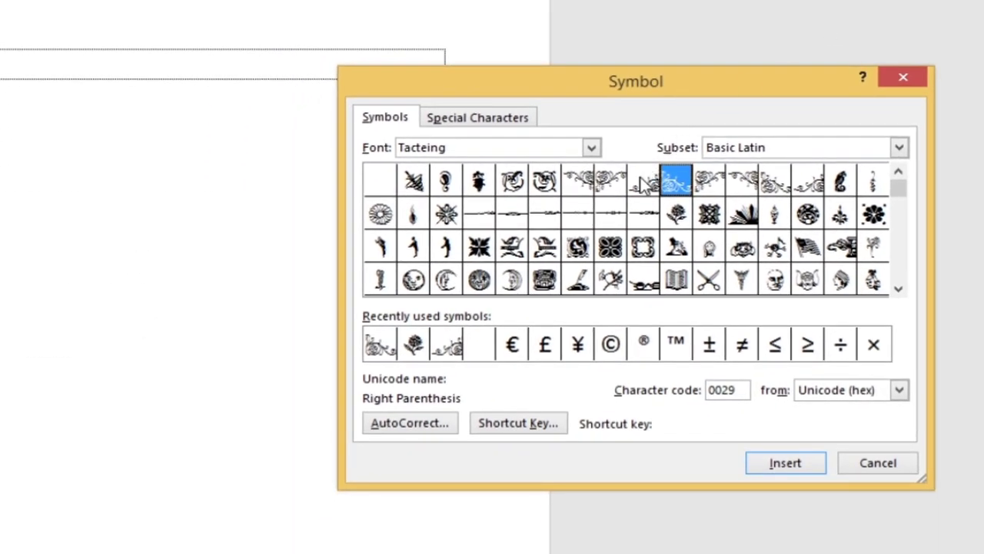
pyautogui.click(571, 209)
pyautogui.click(549, 215)
pyautogui.click(514, 217)
pyautogui.click(485, 217)
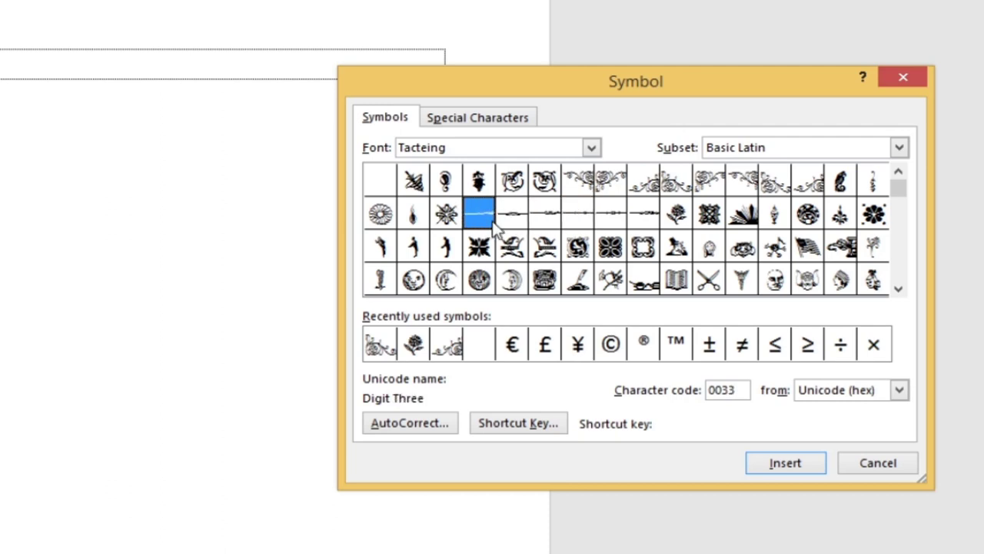
pyautogui.click(584, 218)
pyautogui.click(582, 183)
pyautogui.click(611, 183)
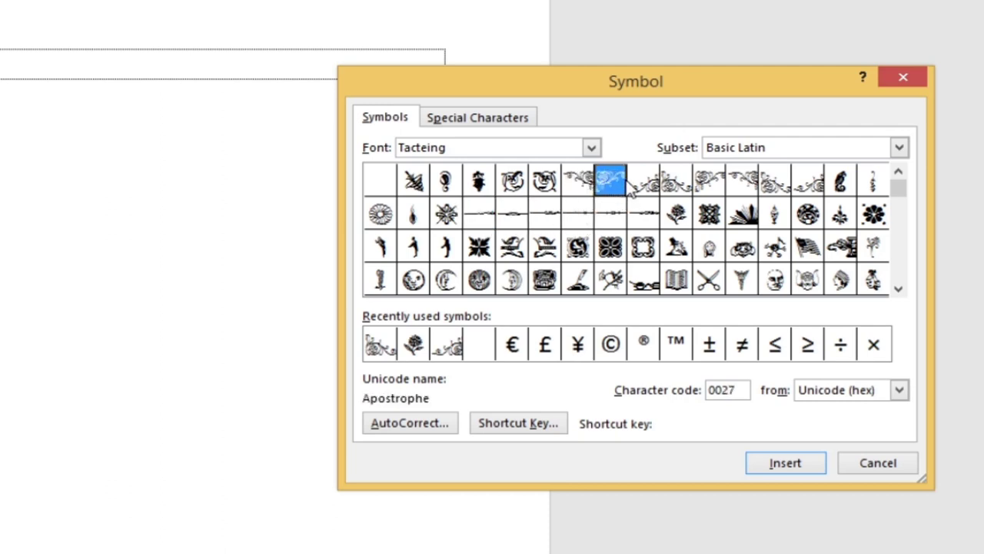
pyautogui.click(644, 183)
pyautogui.click(677, 183)
pyautogui.click(708, 183)
pyautogui.click(743, 182)
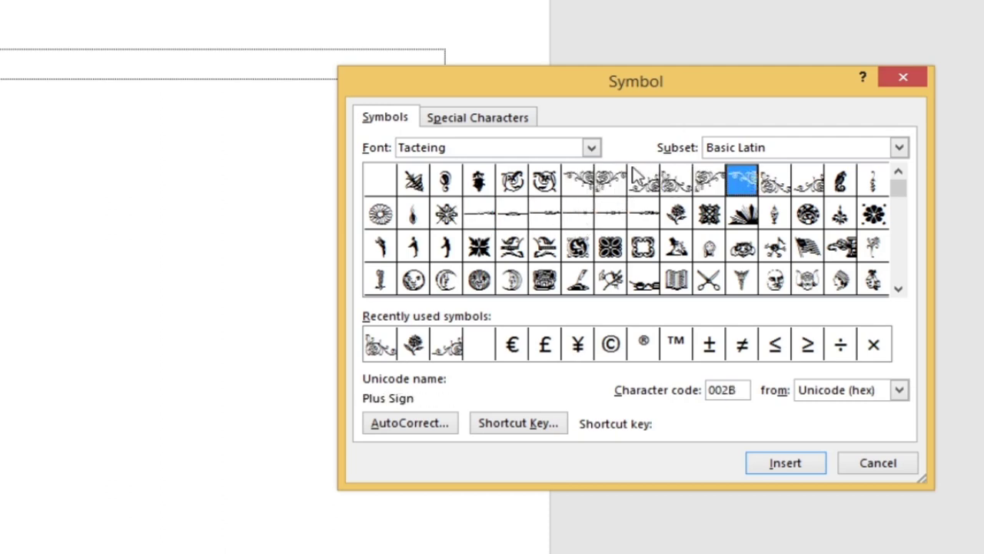
# Try the Stencil, Symbol and Sitka Display fonts, then set the symbol font back to Tacteing
pyautogui.click(591, 148)
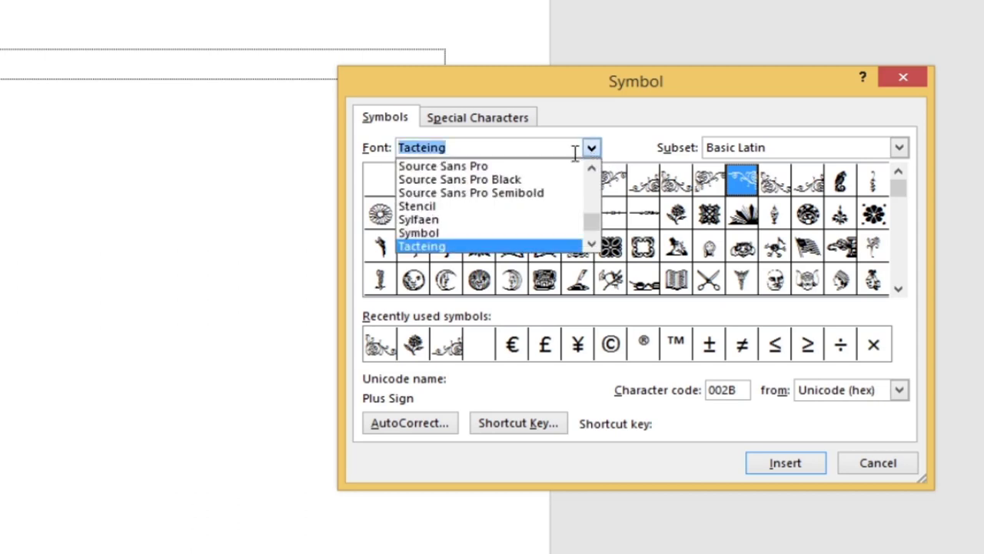
pyautogui.click(546, 180)
pyautogui.click(590, 147)
pyautogui.click(554, 206)
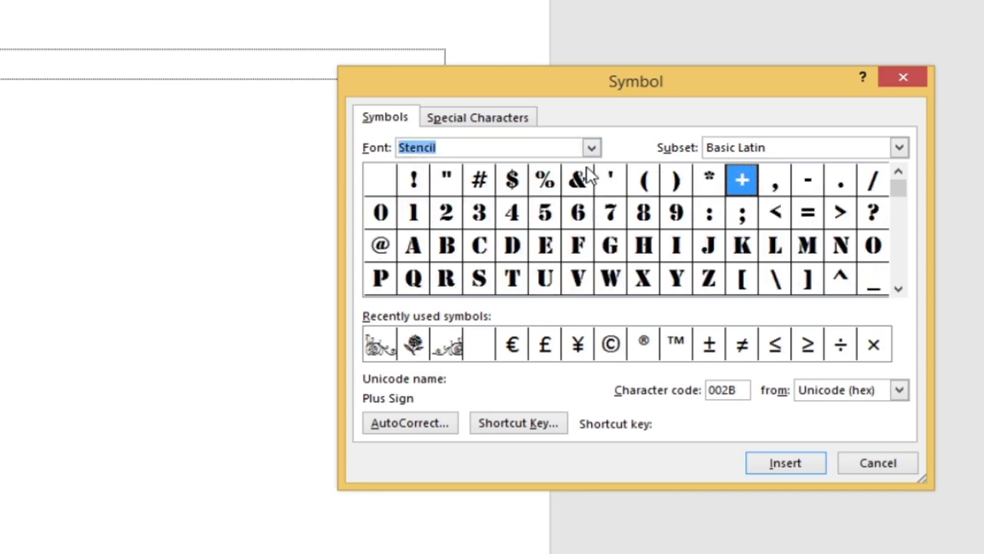
pyautogui.click(591, 146)
pyautogui.click(525, 232)
pyautogui.click(591, 147)
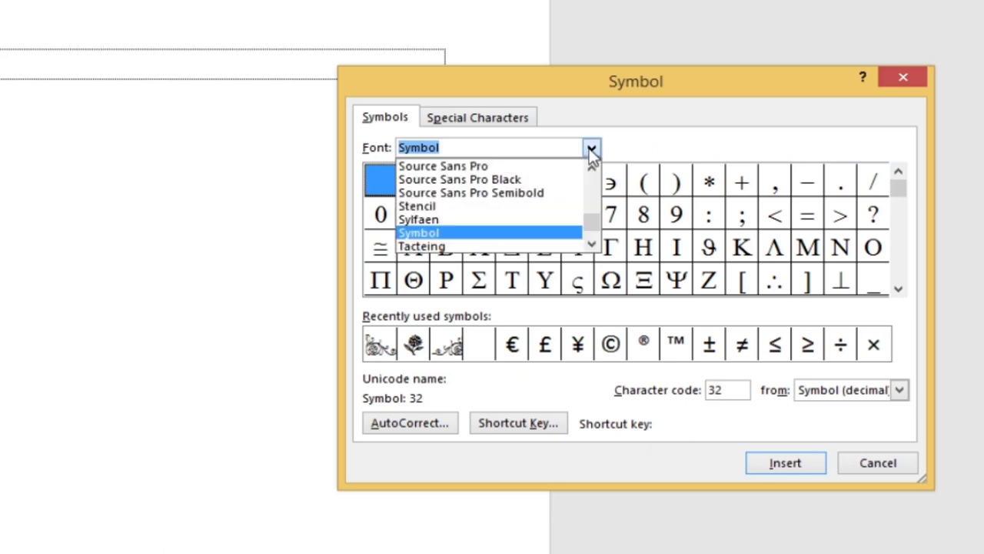
pyautogui.scroll(2, 545, 192)
pyautogui.click(536, 171)
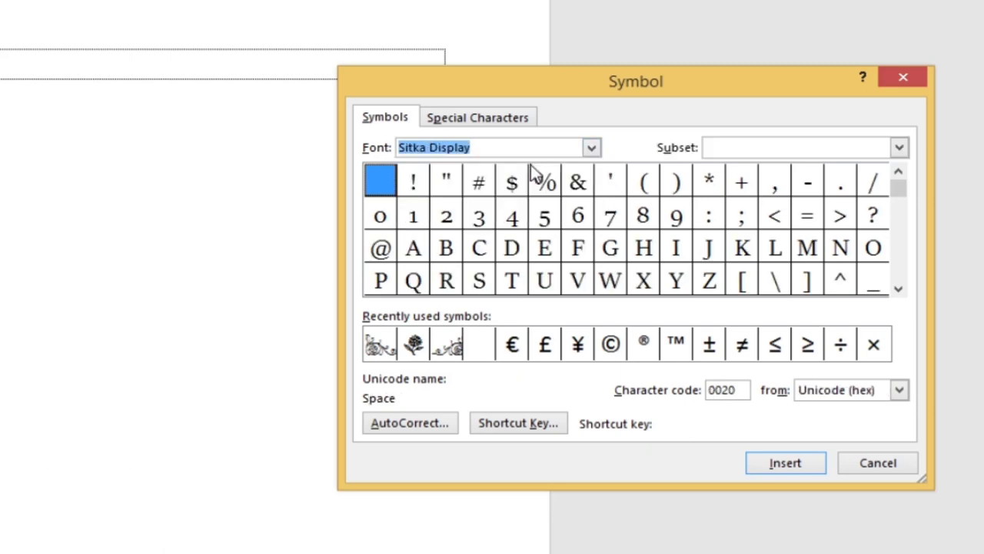
pyautogui.click(524, 149)
pyautogui.moveTo(538, 149); pyautogui.dragTo(398, 149)
pyautogui.press('BackSpace')
pyautogui.write('t')
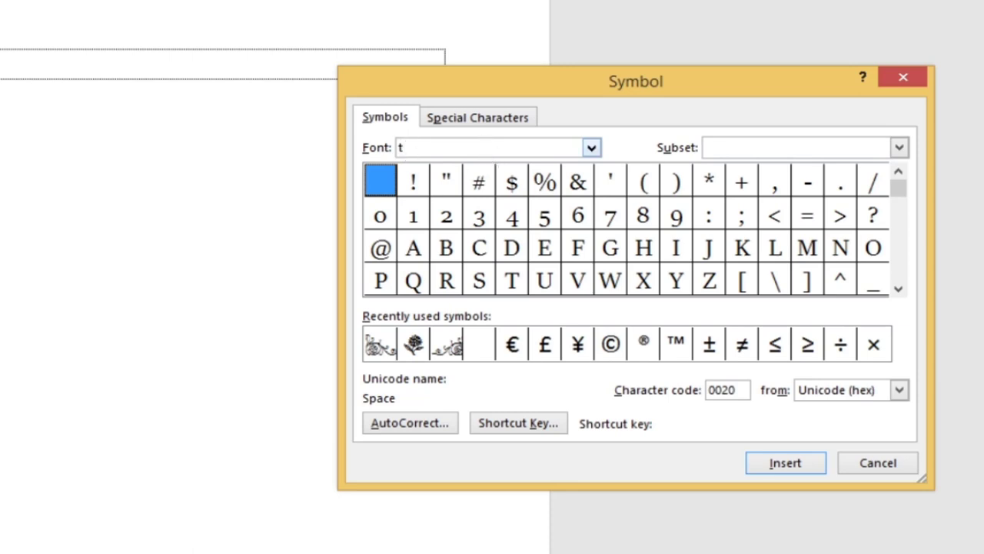
pyautogui.write('Tacteing')
pyautogui.press('Return')
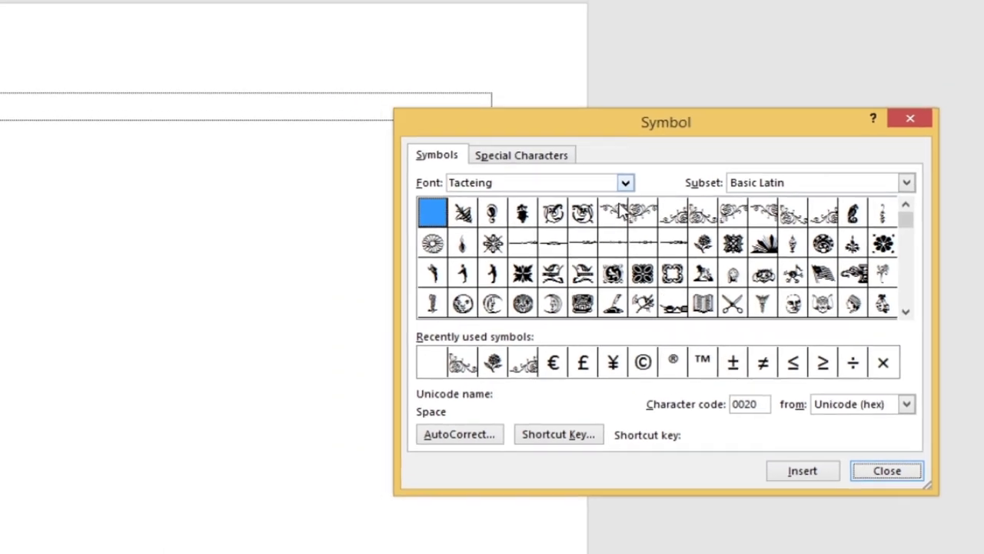
# Insert three scroll ornaments from the Tacteing set
pyautogui.click(643, 181)
pyautogui.click(680, 185)
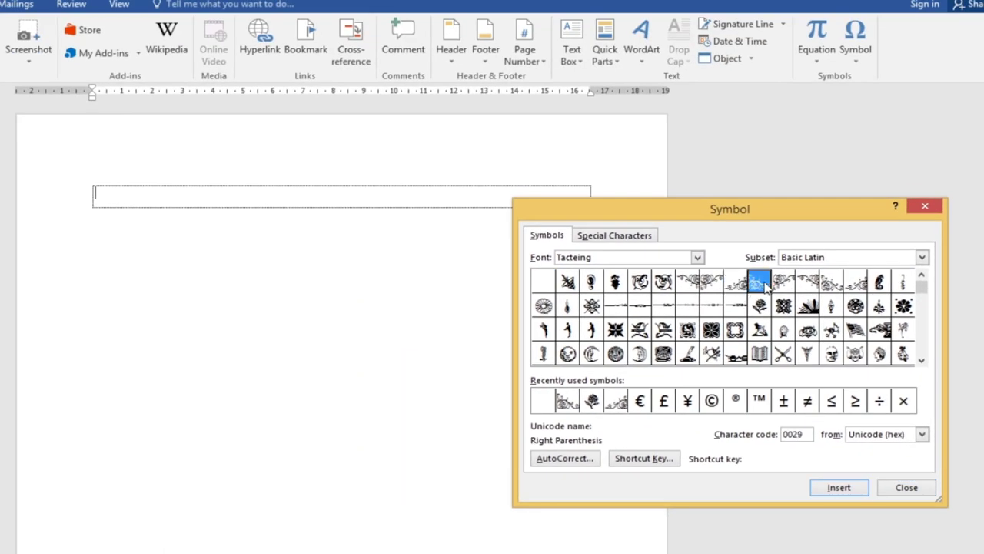
pyautogui.click(827, 283)
pyautogui.click(736, 284)
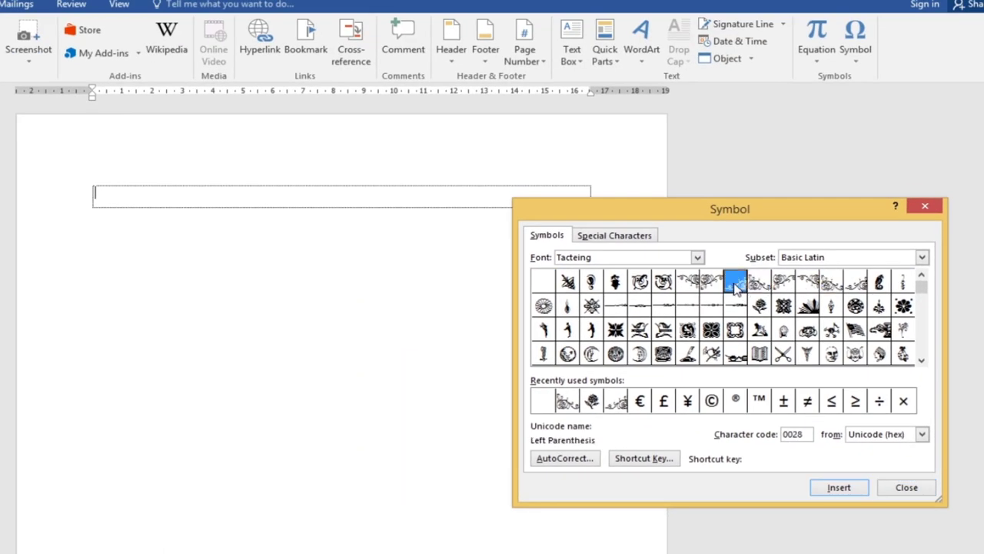
pyautogui.click(838, 486)
pyautogui.click(841, 487)
pyautogui.click(843, 487)
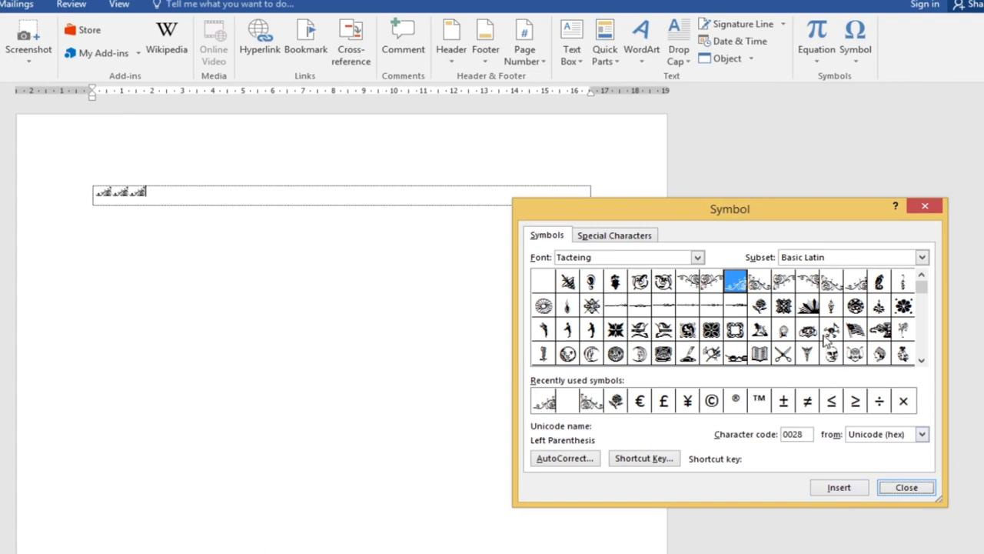
# Add three rose ornaments followed by three closing scroll ornaments
pyautogui.click(759, 306)
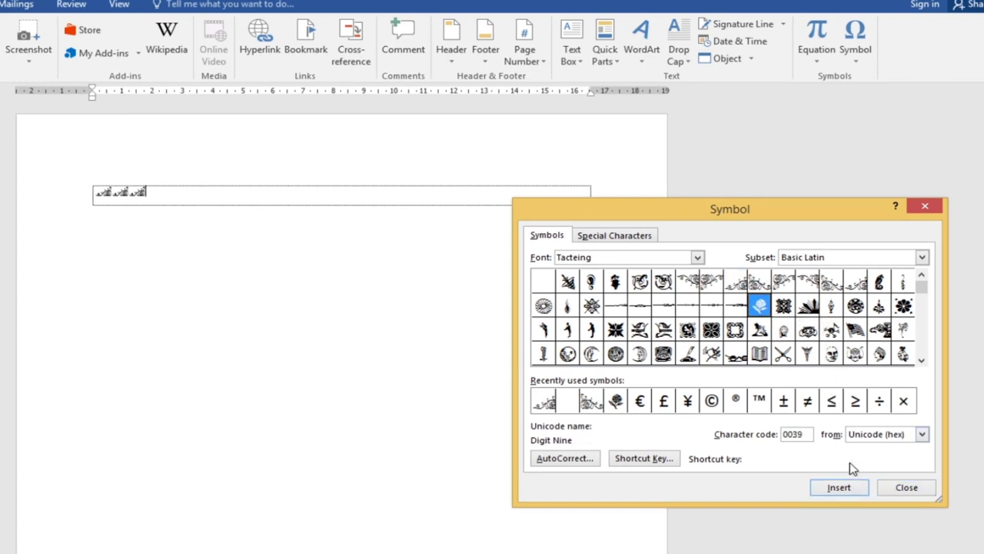
pyautogui.click(853, 488)
pyautogui.click(852, 488)
pyautogui.click(851, 487)
pyautogui.click(760, 282)
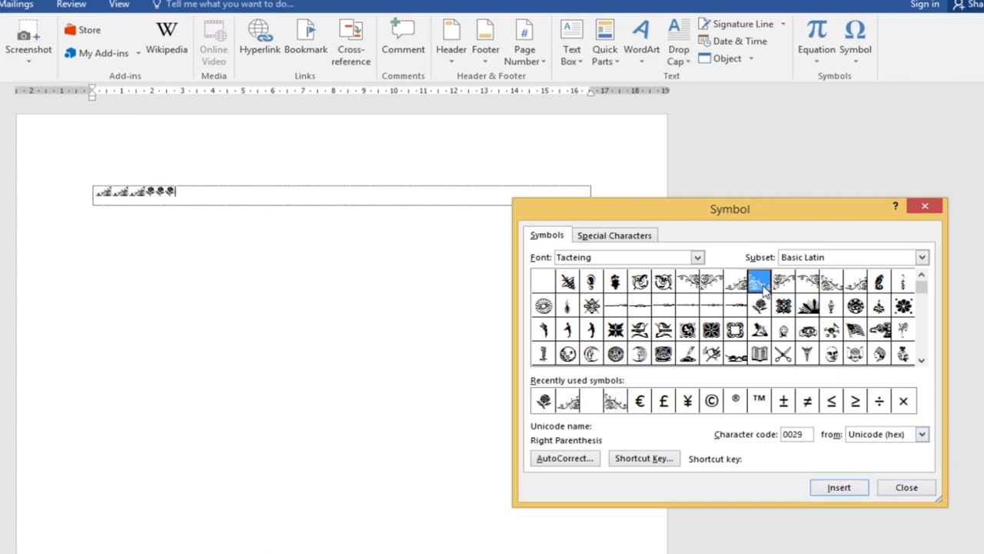
pyautogui.click(852, 489)
pyautogui.click(852, 489)
pyautogui.click(852, 490)
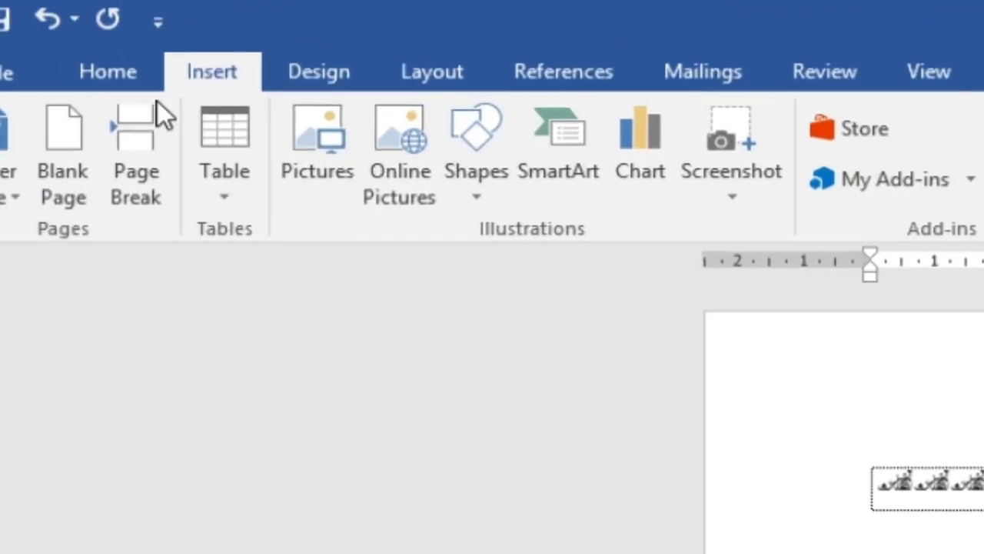
pyautogui.click(76, 35)
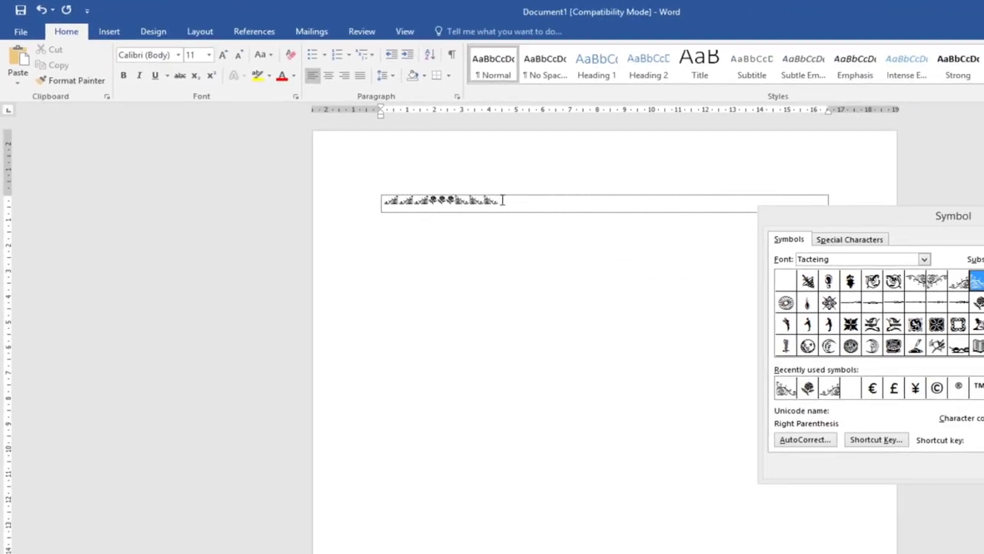
# Centre the scroll-and-rose ornament line, grow it to 18 pt and make it bold
pyautogui.click(560, 224)
pyautogui.click(367, 85)
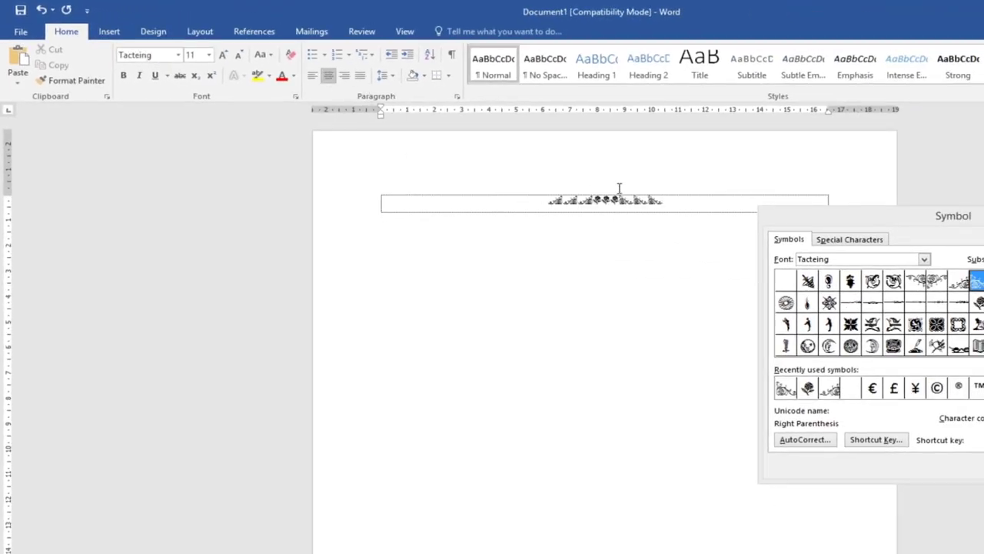
pyautogui.tripleClick(643, 198)
pyautogui.click(223, 54)
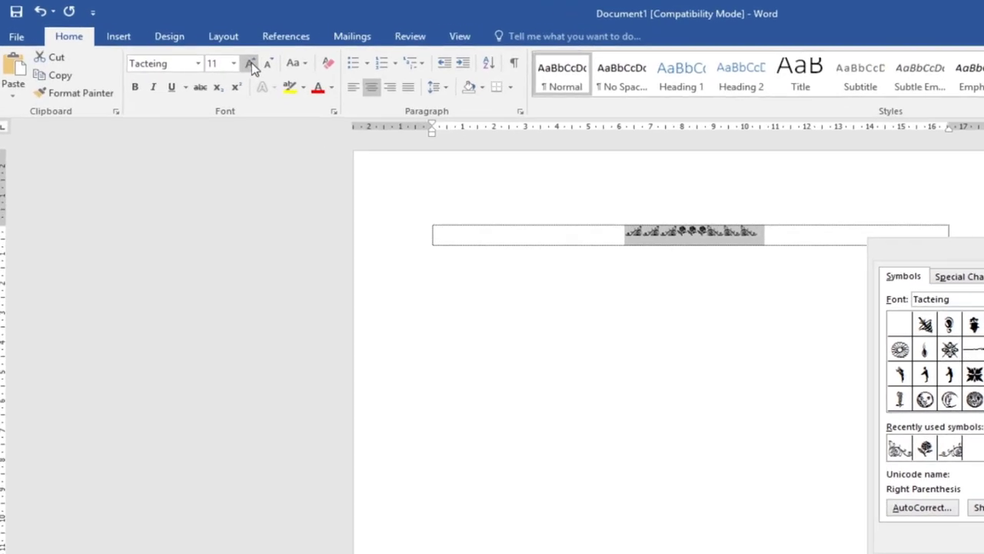
pyautogui.click(222, 55)
pyautogui.click(380, 108)
pyautogui.click(381, 108)
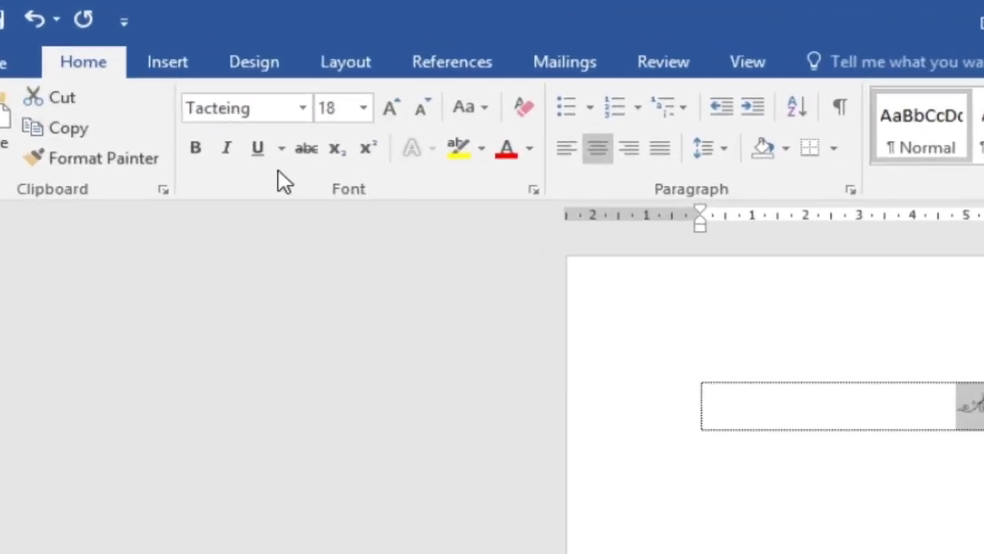
pyautogui.click(201, 150)
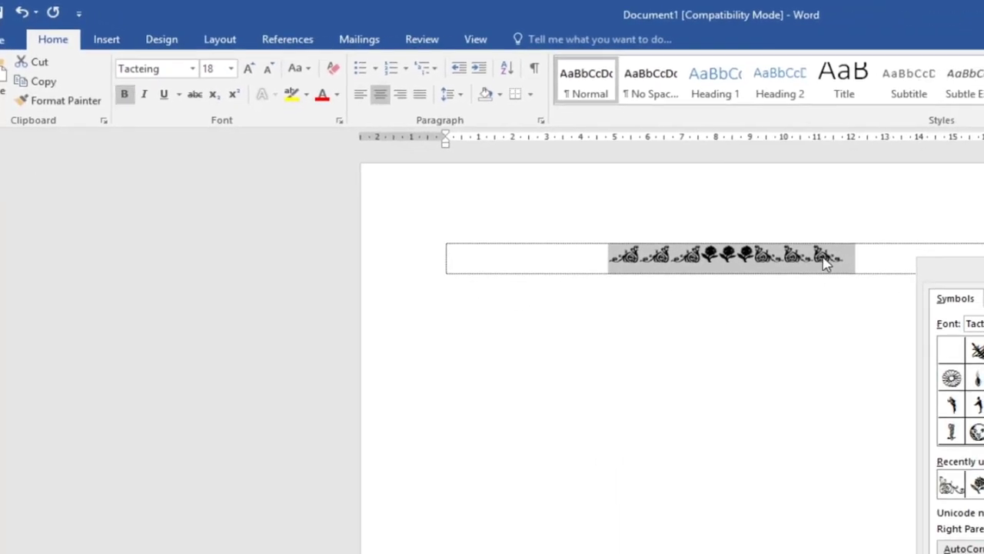
pyautogui.click(829, 266)
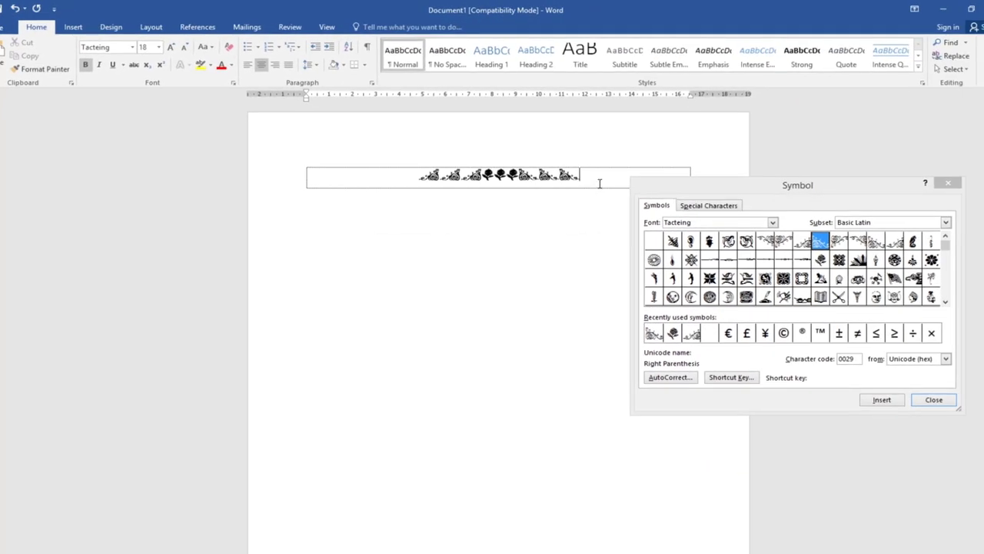
# Give the ornament line No Spacing, a Khmer OS font and centring, then delete it
pyautogui.moveTo(600, 180); pyautogui.dragTo(400, 181)
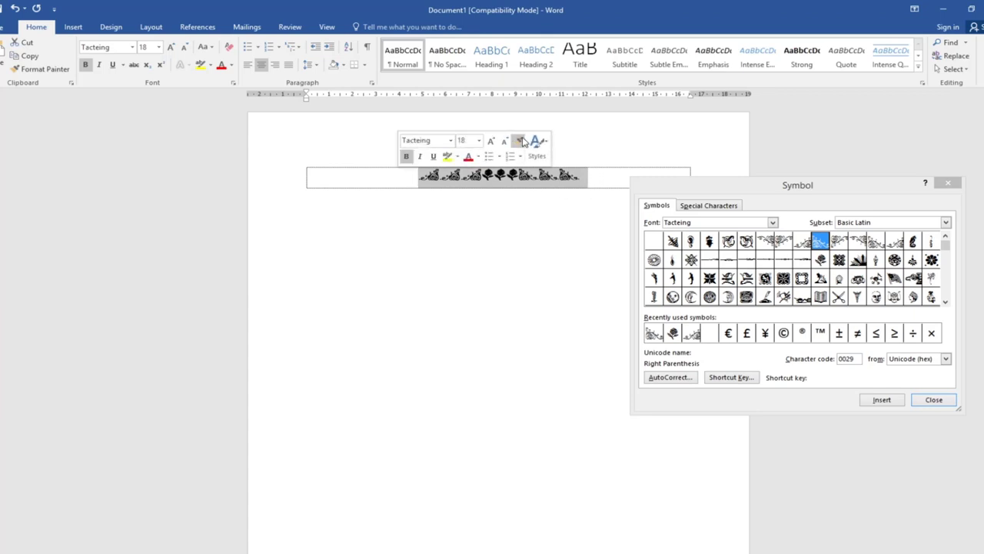
pyautogui.click(453, 67)
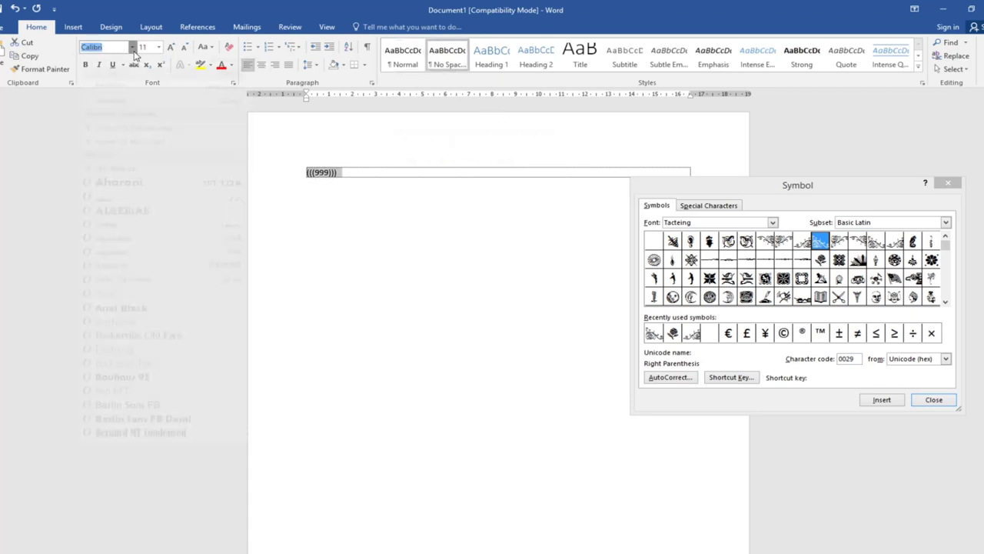
pyautogui.click(132, 47)
pyautogui.click(198, 155)
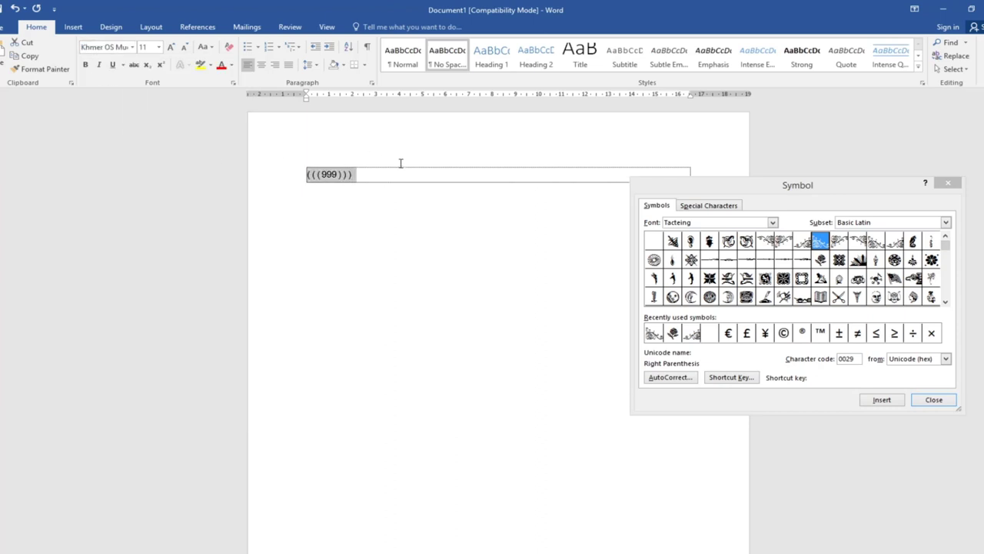
pyautogui.click(261, 65)
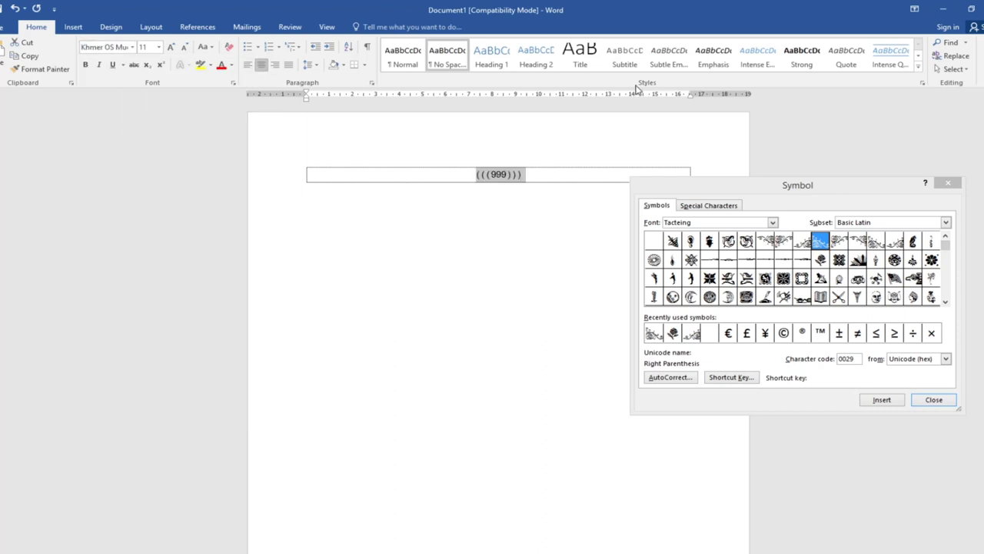
pyautogui.press('Delete')
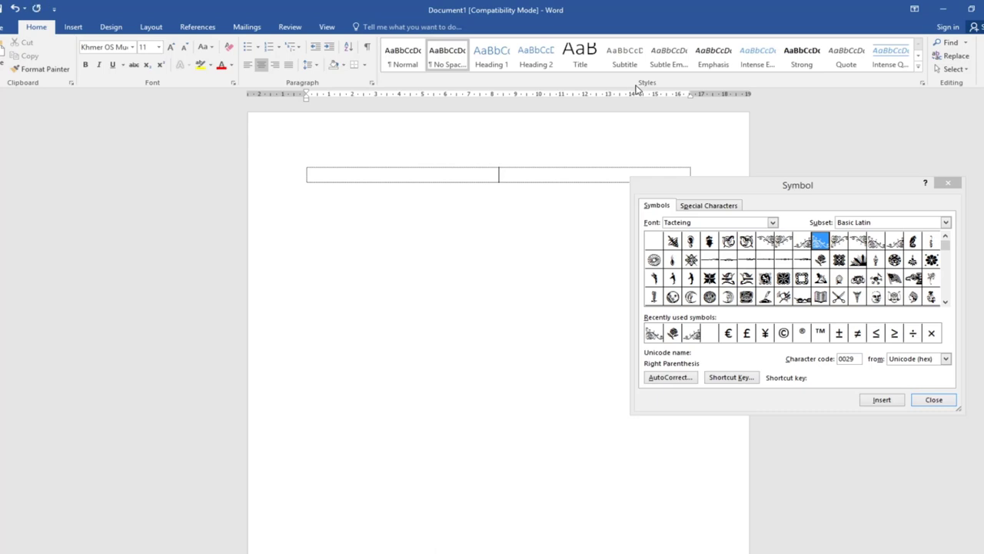
# Type the Khmer header lines រាជាណាចក្រកម្ពុជា and សាសនា ព្រះមហាក្សត្រ, adding new rows with Tab
pyautogui.write('ព្រះរាជ')
pyautogui.write('ាណាចក្រកម្ពុ')
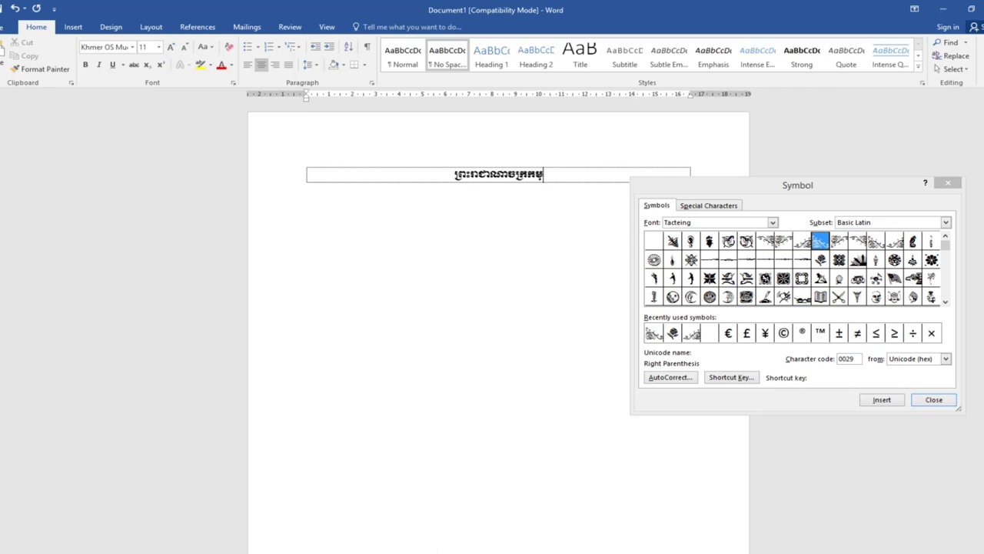
pyautogui.write('ជា')
pyautogui.press('Tab')
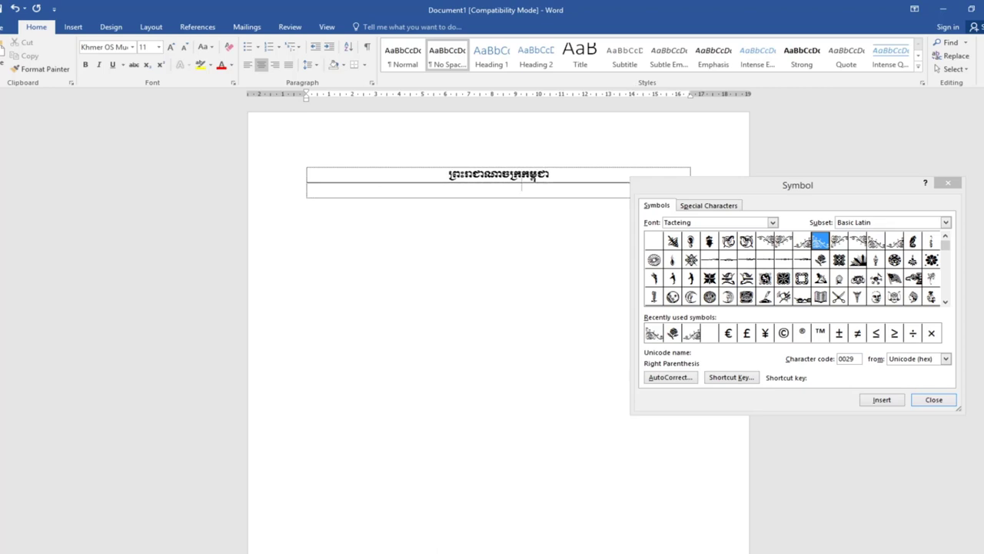
pyautogui.write('ជាតិសា')
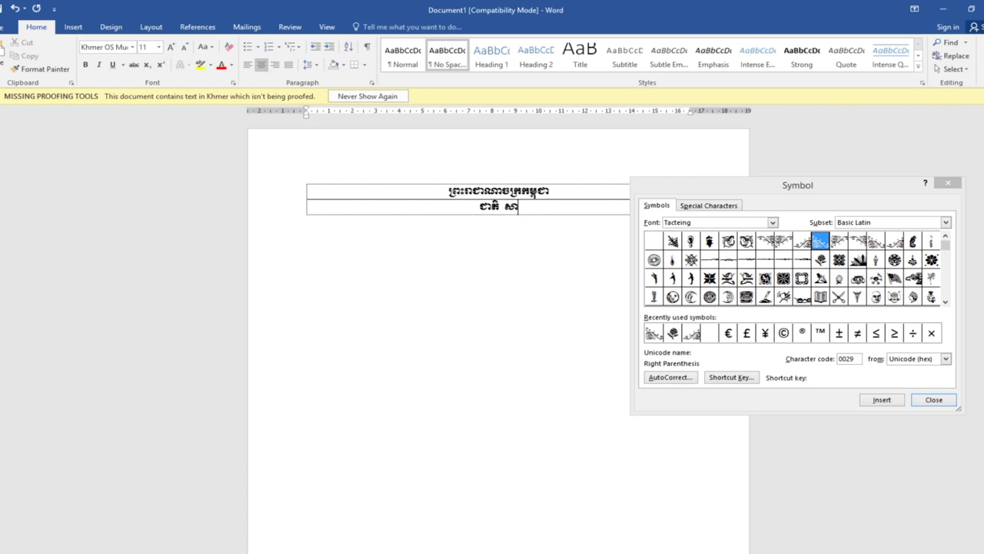
pyautogui.write('សន')
pyautogui.write('ា ព្រ')
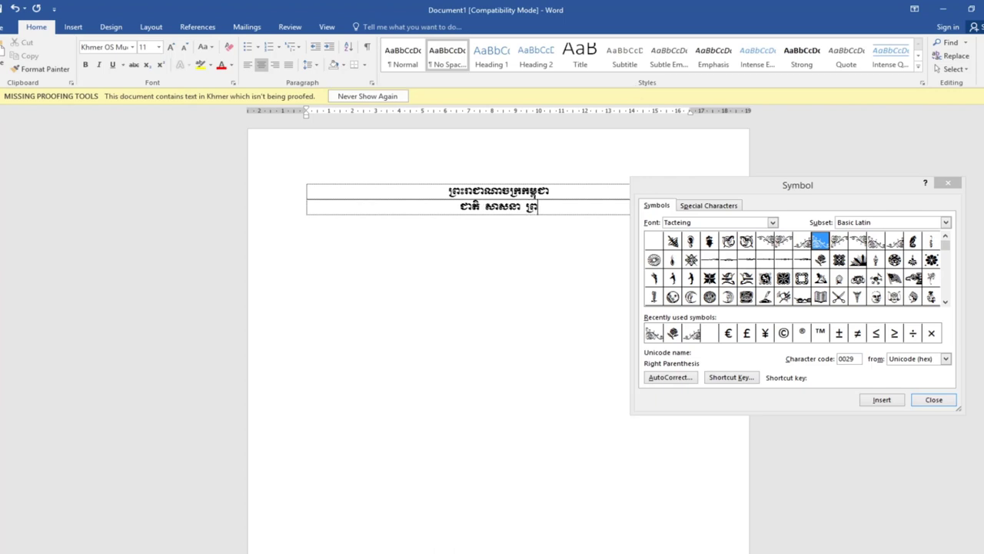
pyautogui.write('ះមហាក្សត')
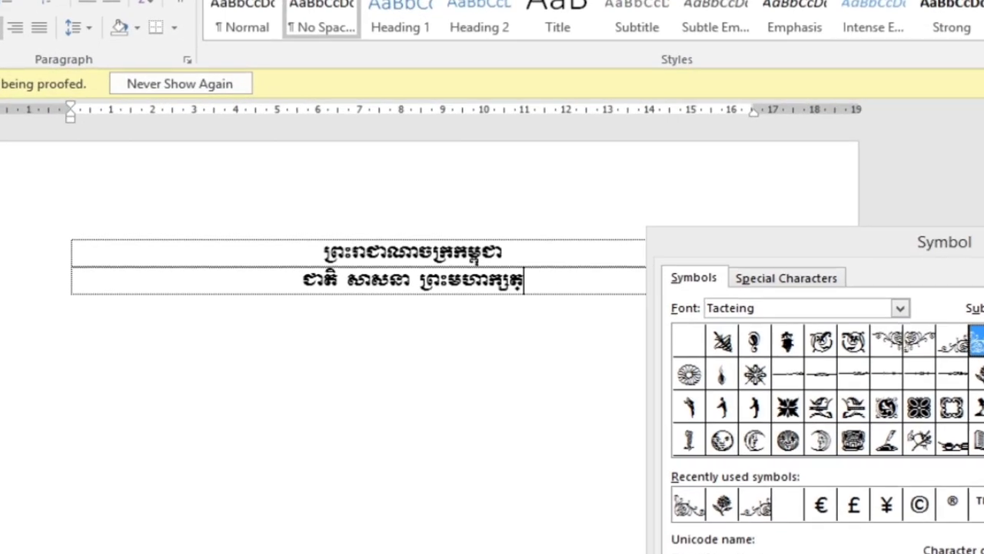
pyautogui.write('្រ')
pyautogui.press('Tab')
pyautogui.press('Tab')
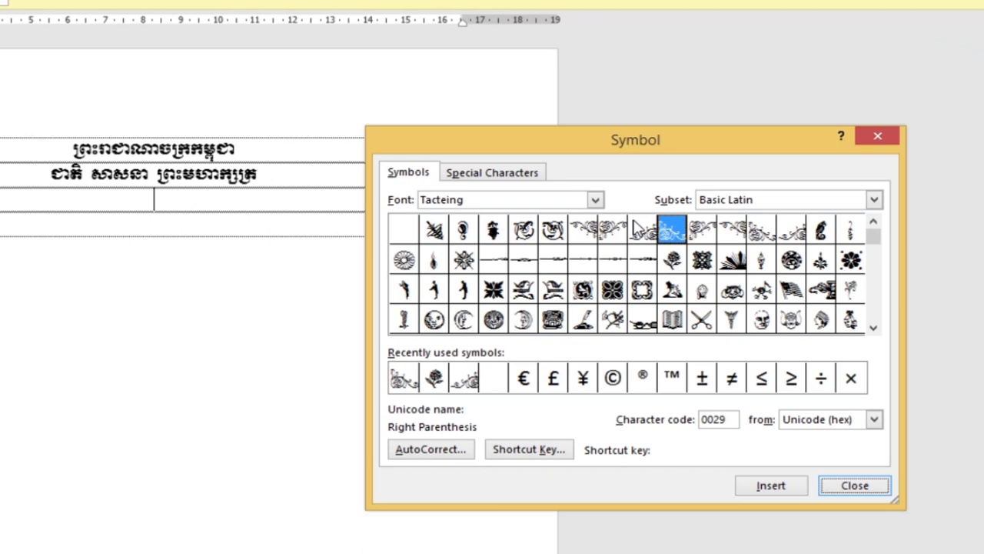
# Close and reopen the full Symbol dialog, selecting the left flourish ornament
pyautogui.click(652, 235)
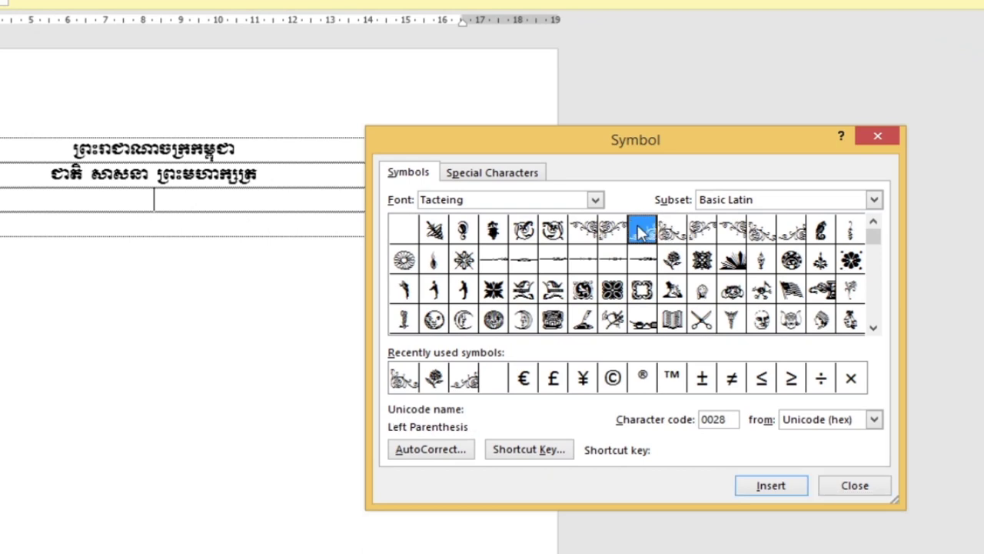
pyautogui.click(872, 138)
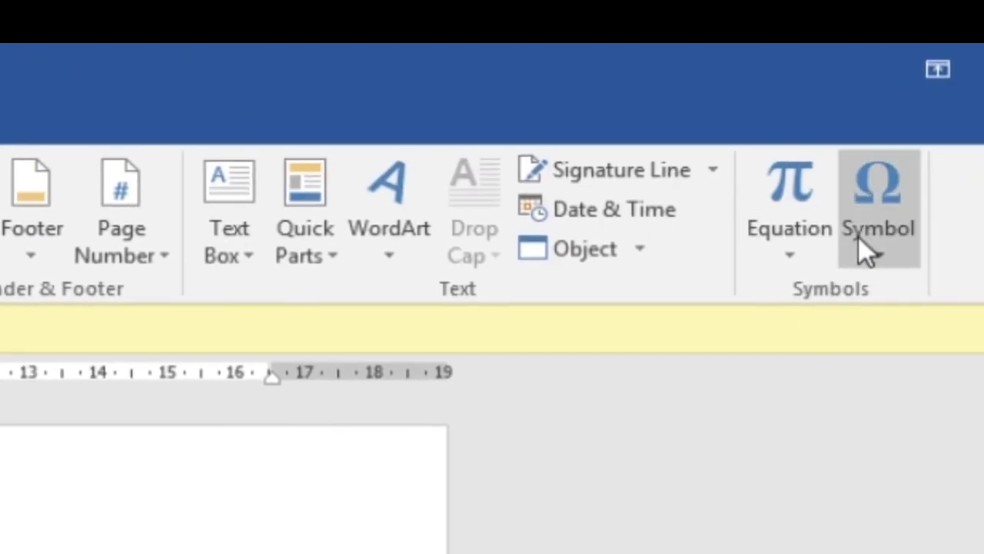
pyautogui.click(861, 244)
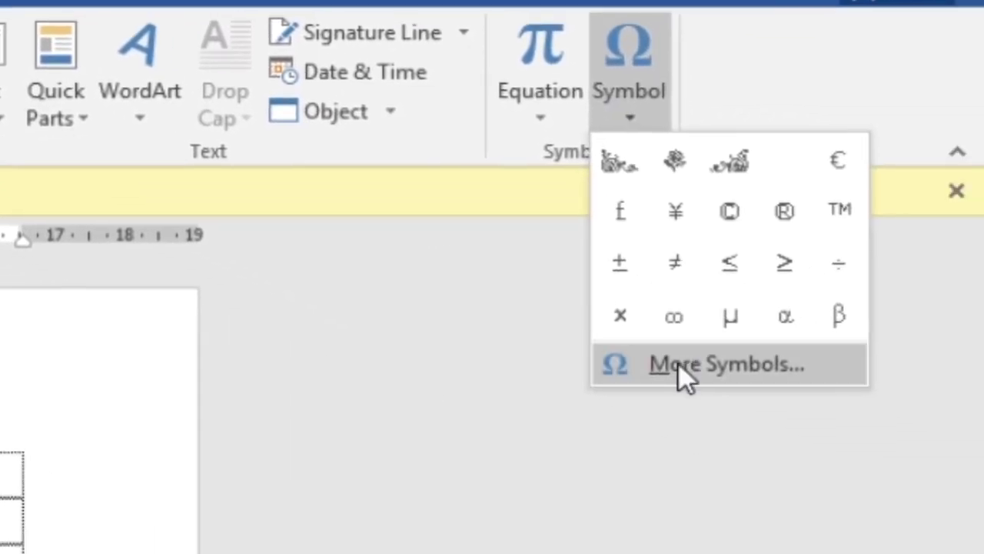
pyautogui.click(681, 371)
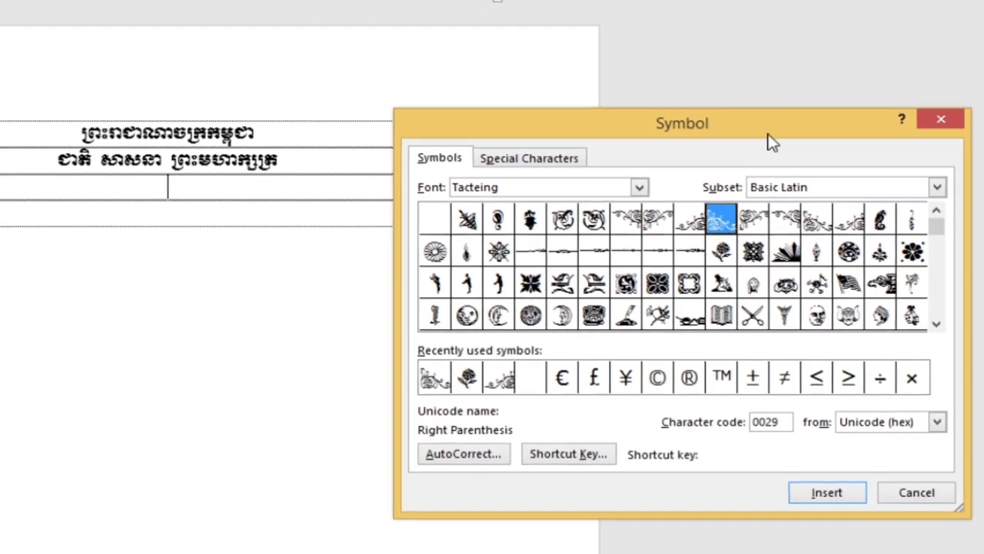
pyautogui.click(690, 219)
# Browse the Stencil and Sylfaen fonts, then type the font name back to Tacteing
pyautogui.click(639, 187)
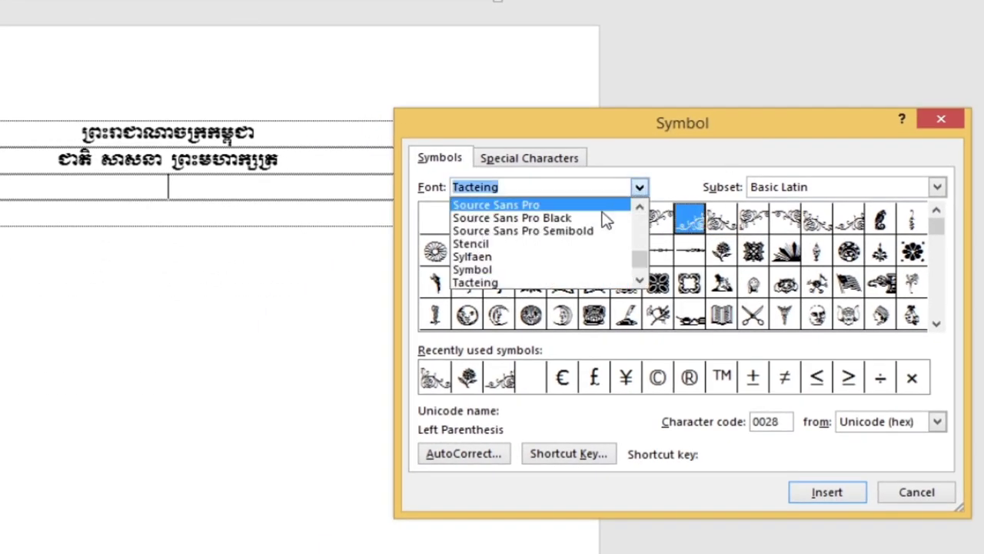
pyautogui.click(605, 219)
pyautogui.click(639, 187)
pyautogui.click(612, 244)
pyautogui.click(639, 187)
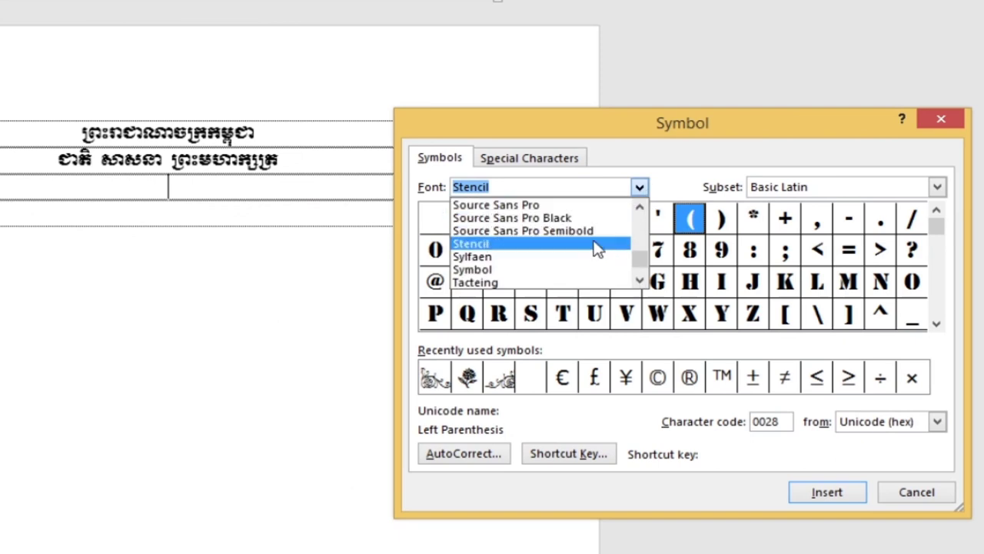
pyautogui.click(597, 256)
pyautogui.click(605, 189)
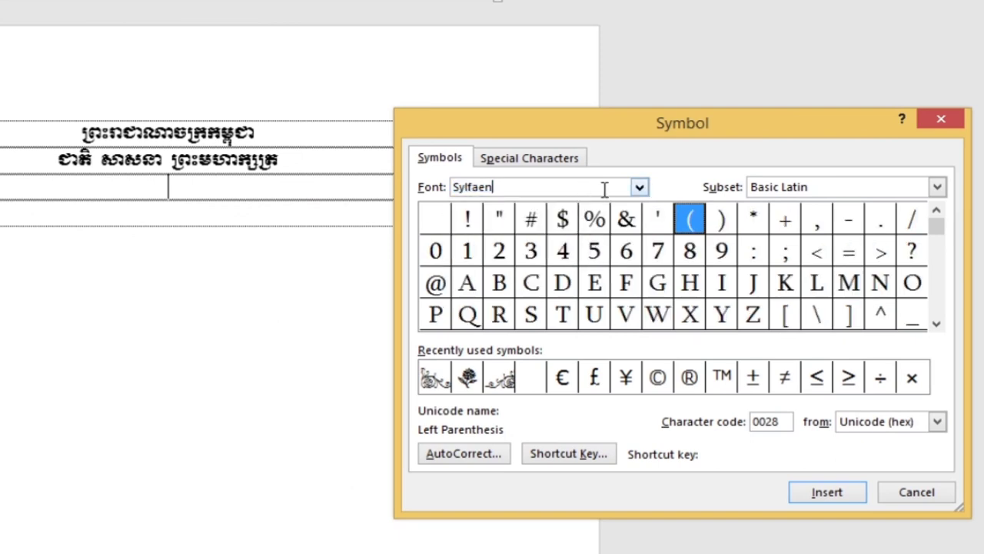
pyautogui.press('BackSpace')
pyautogui.press('BackSpace')
pyautogui.press('BackSpace')
pyautogui.write('m')
pyautogui.moveTo(483, 187); pyautogui.dragTo(442, 189)
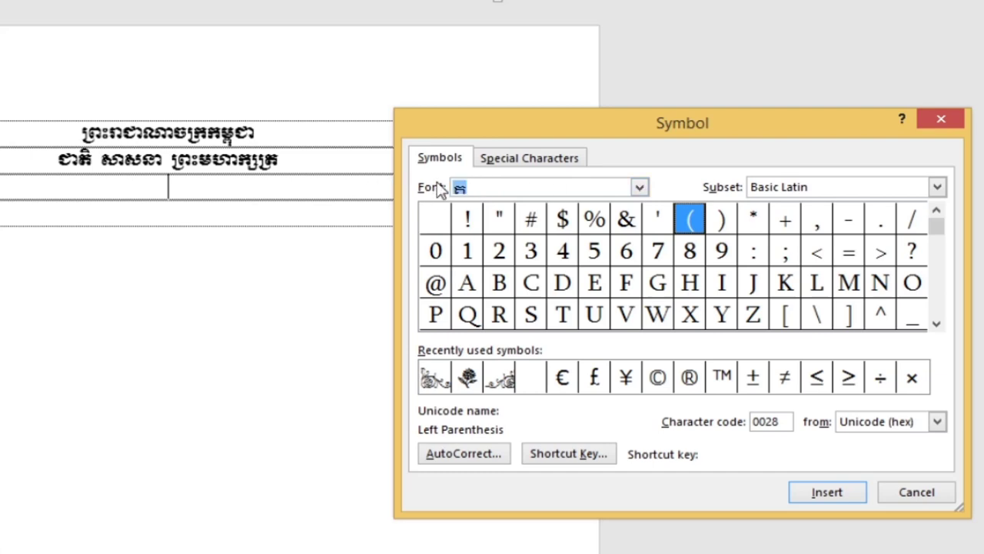
pyautogui.write('t')
# Insert a left flourish ornament into the row, then remove it
pyautogui.click(827, 492)
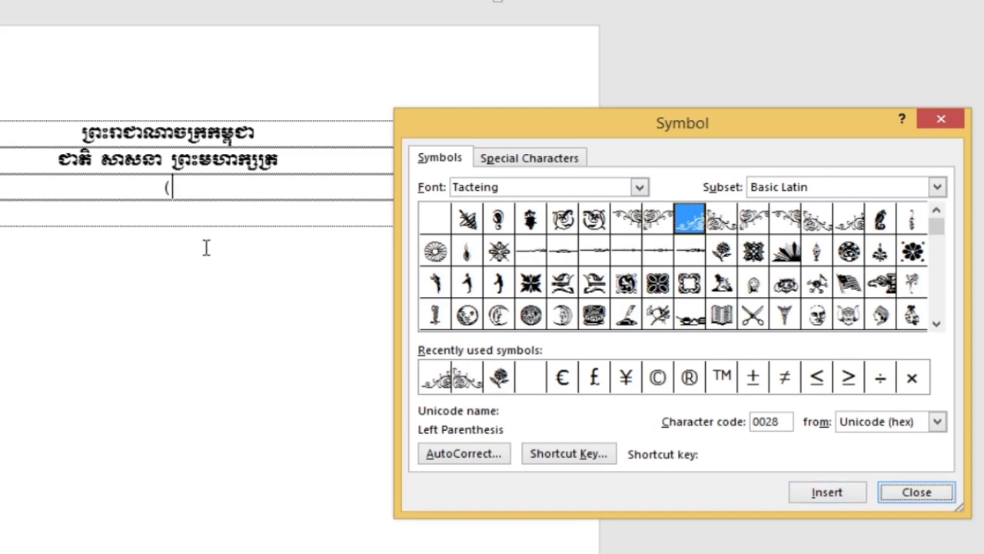
pyautogui.click(185, 190)
pyautogui.press('BackSpace')
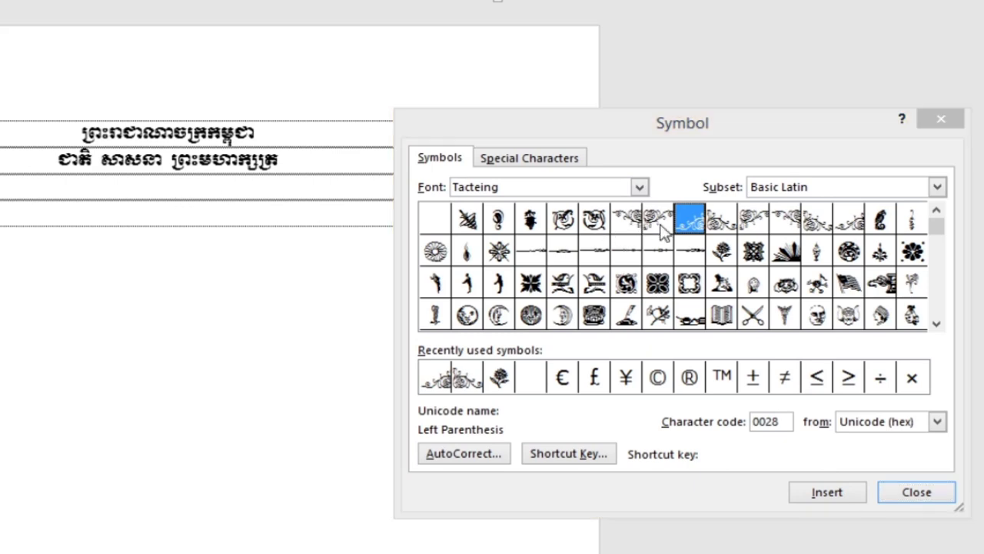
# Insert three left flourishes, three roses and several right flourishes into the row
pyautogui.click(690, 222)
pyautogui.click(813, 494)
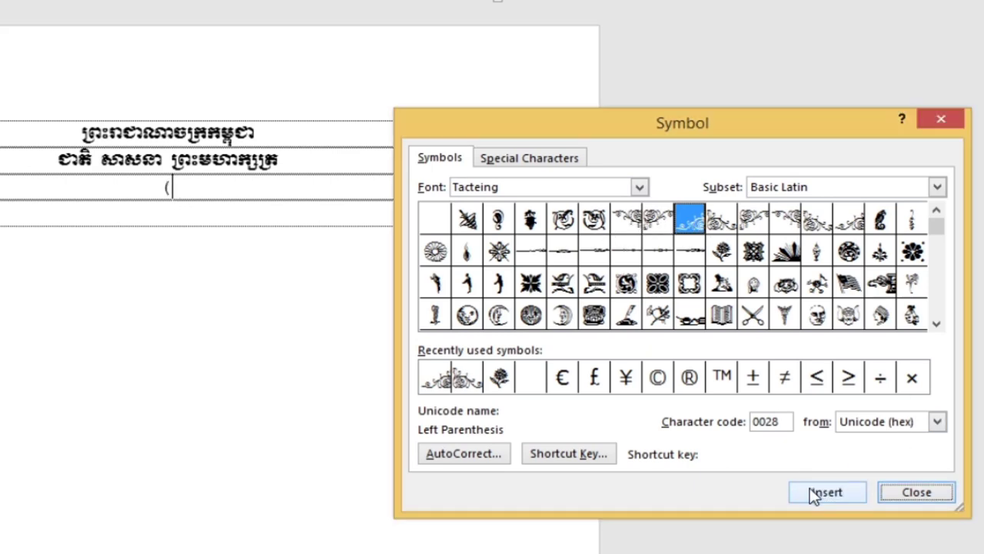
pyautogui.click(812, 494)
pyautogui.click(814, 494)
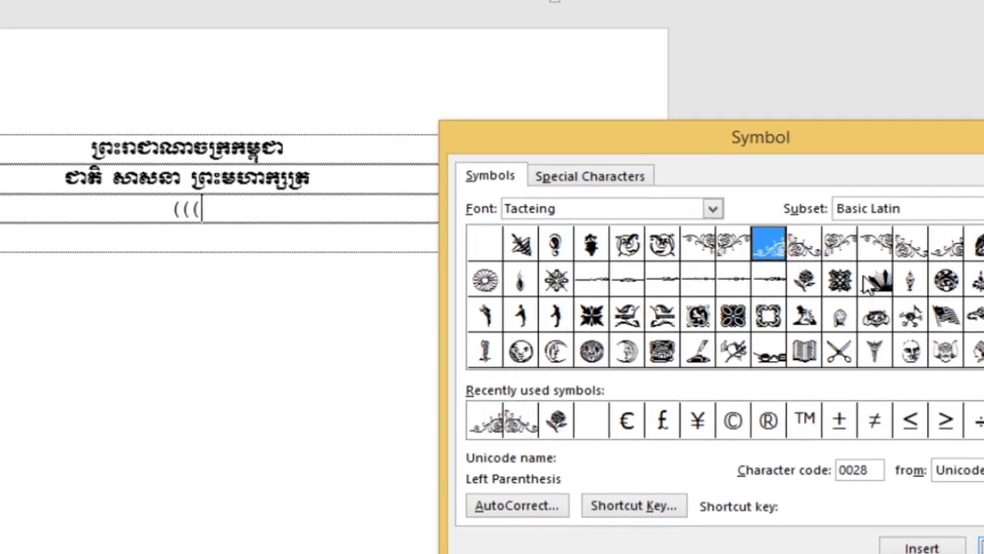
pyautogui.click(722, 251)
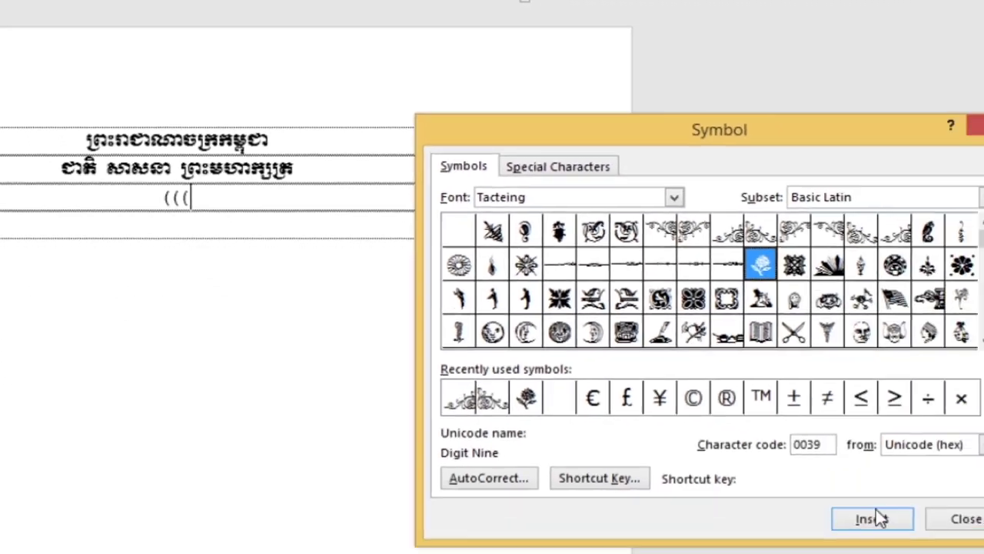
pyautogui.click(828, 496)
pyautogui.click(824, 494)
pyautogui.click(824, 494)
pyautogui.click(721, 219)
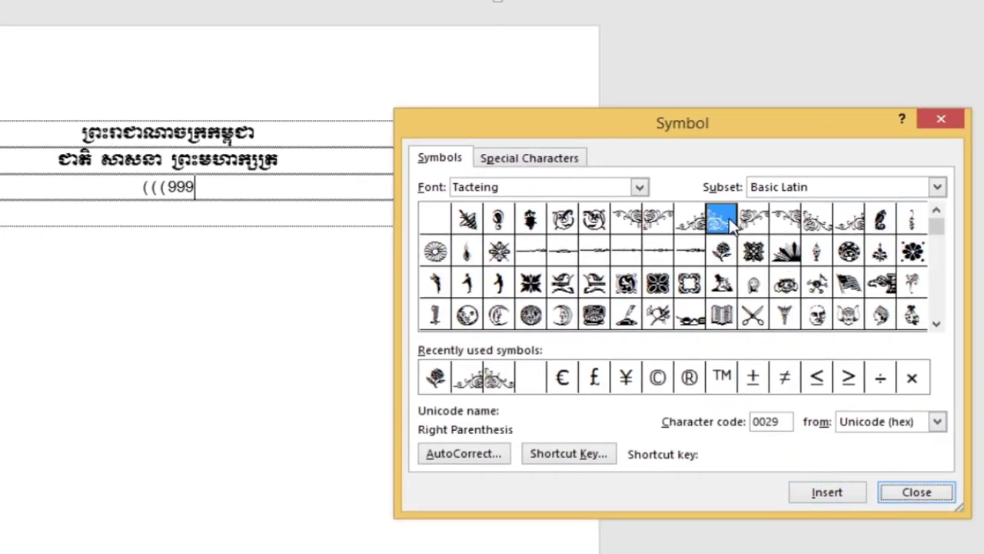
pyautogui.click(827, 493)
pyautogui.click(838, 492)
pyautogui.click(838, 491)
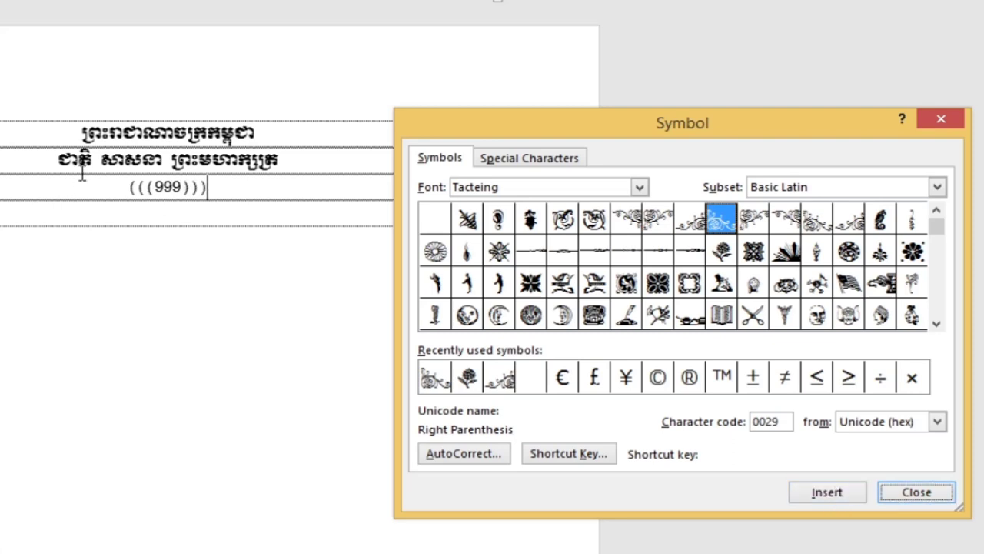
# Delete the trial ornaments from the row and close the Symbol dialog
pyautogui.click(249, 188)
pyautogui.press('BackSpace')
pyautogui.press('BackSpace')
pyautogui.press('BackSpace')
pyautogui.press('BackSpace')
pyautogui.press('BackSpace')
pyautogui.press('BackSpace')
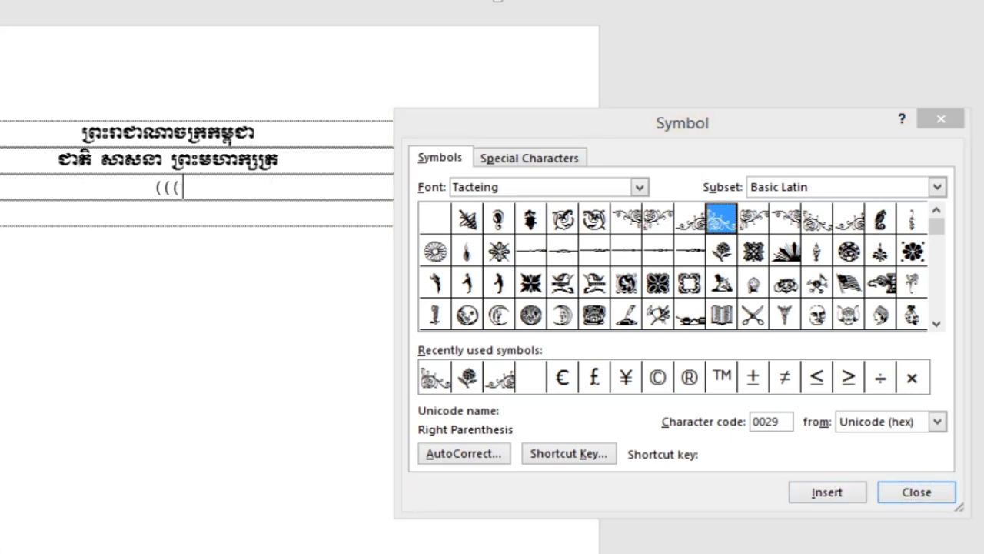
pyautogui.press('BackSpace')
pyautogui.press('BackSpace')
pyautogui.press('BackSpace')
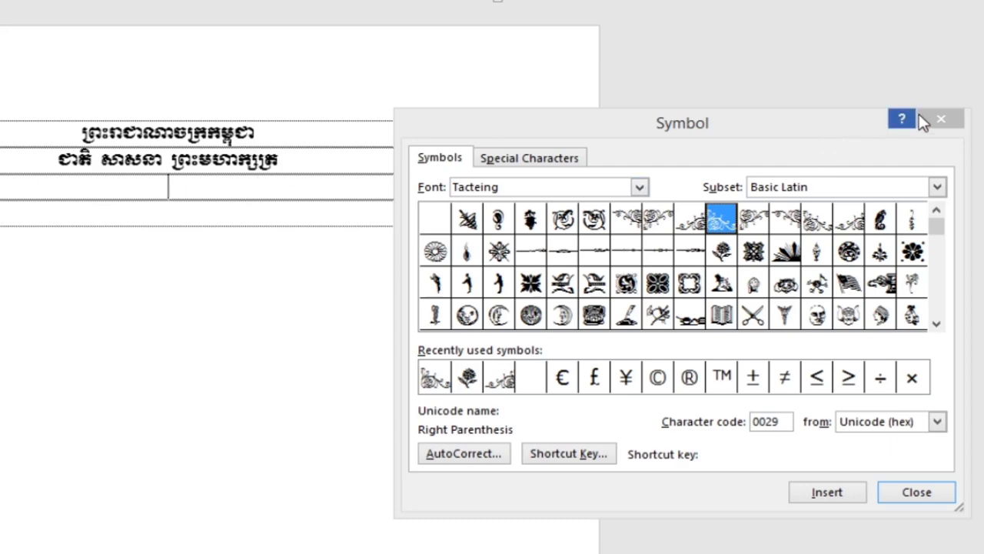
pyautogui.click(923, 117)
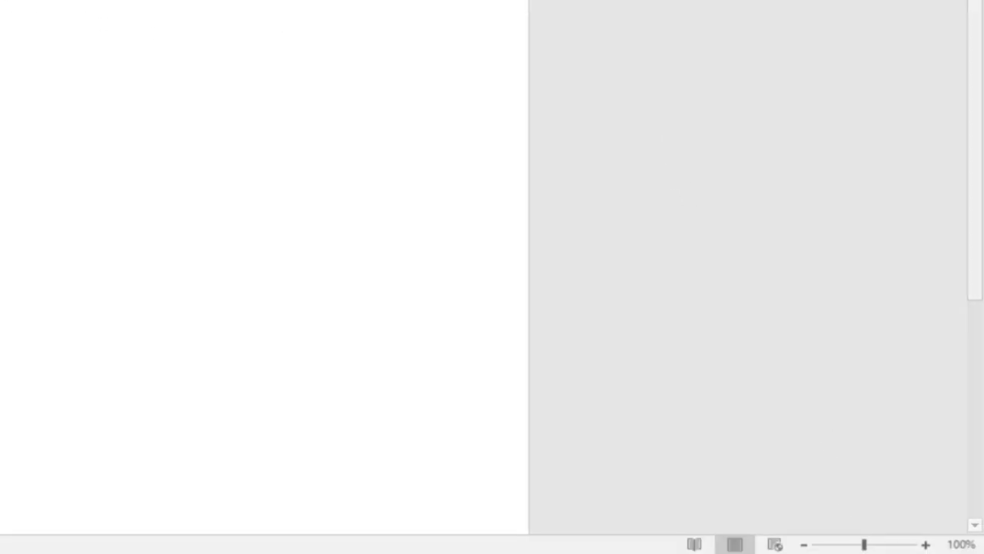
# Switch typing to English and set the empty row to No Spacing, briefly trying Normal
pyautogui.press('super+space')
pyautogui.click(792, 380)
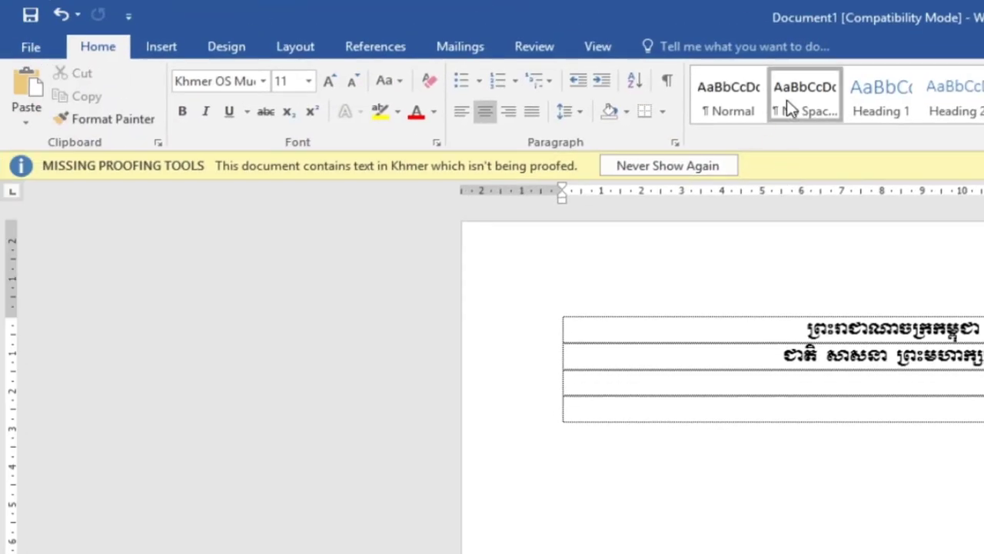
pyautogui.click(787, 104)
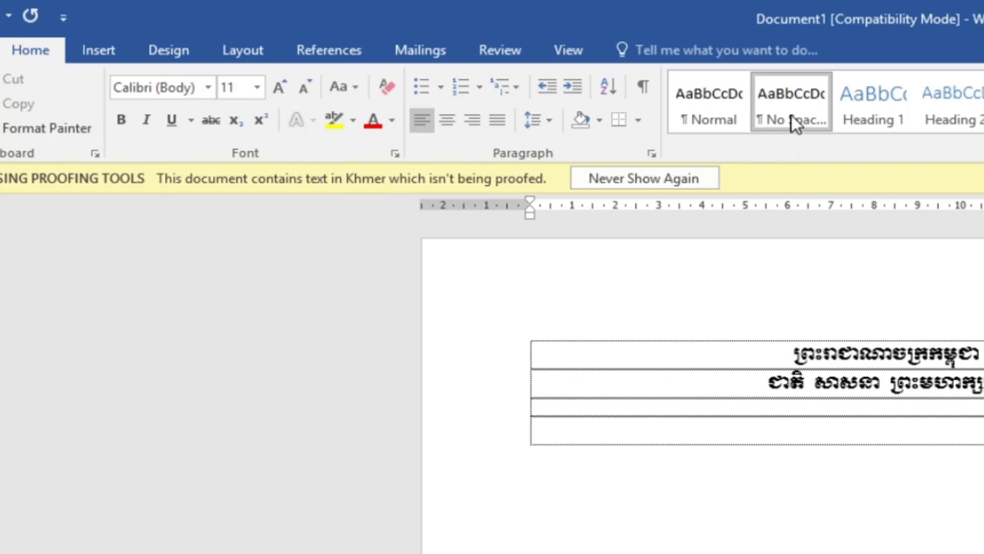
pyautogui.click(697, 121)
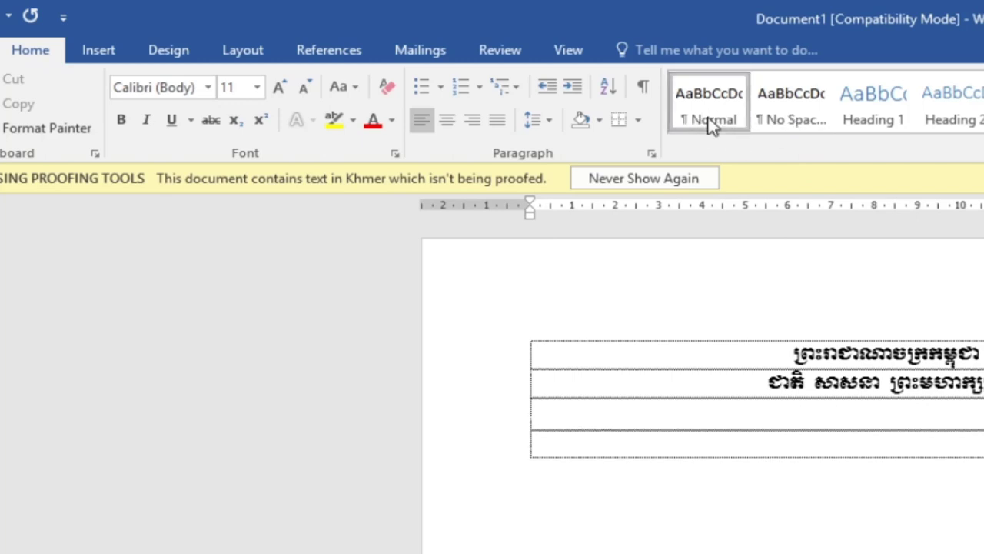
pyautogui.click(802, 124)
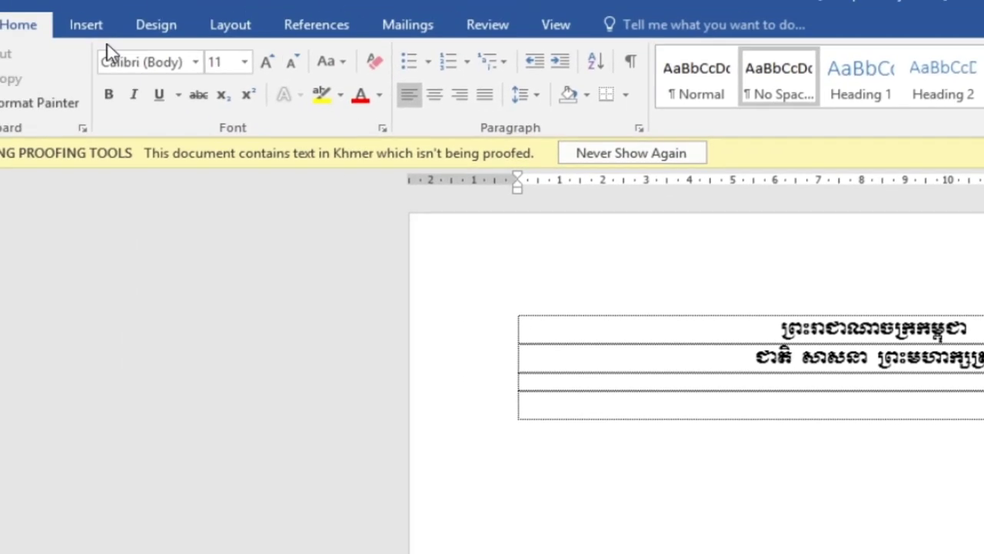
pyautogui.click(177, 50)
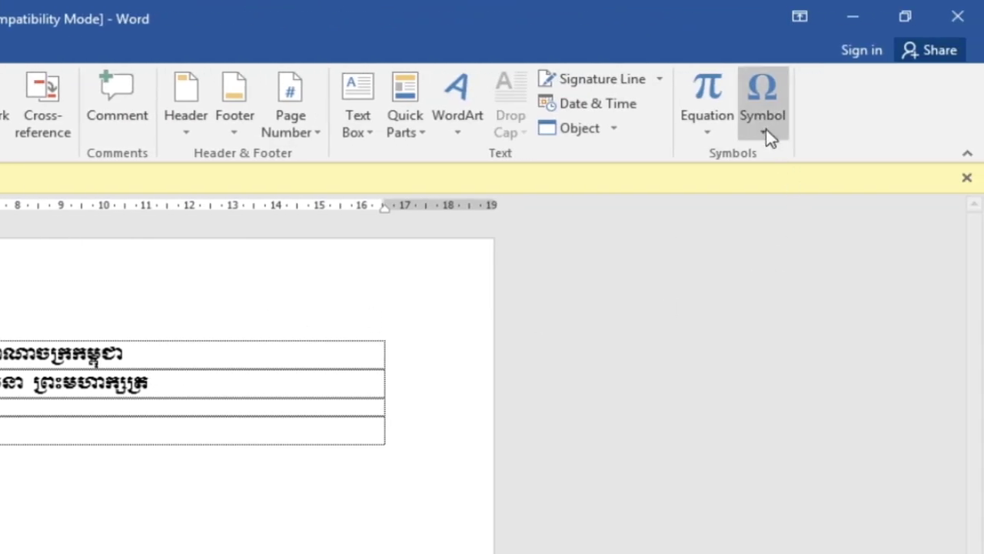
# Insert a Tacteing left flourish, two flowers and a right flourish into the third row
pyautogui.click(767, 108)
pyautogui.click(804, 303)
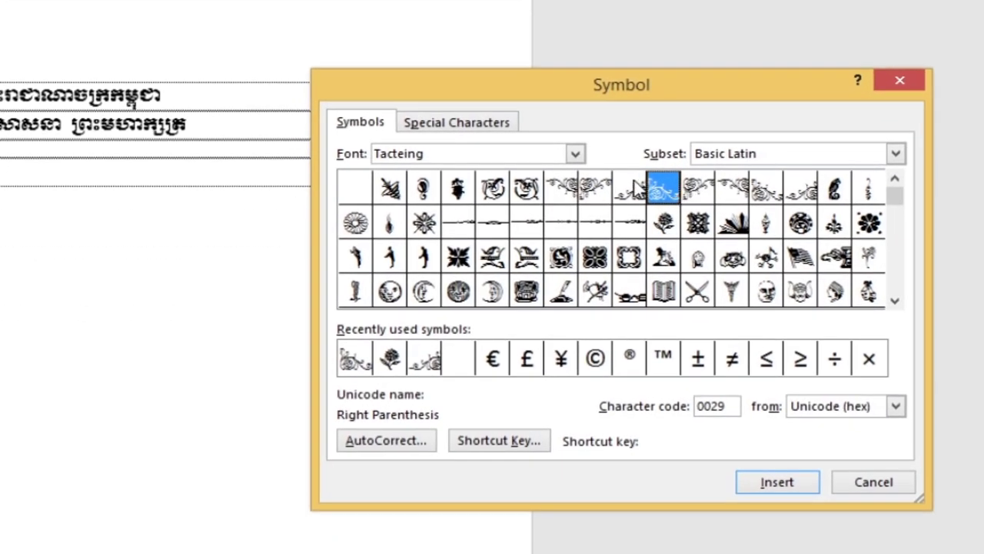
pyautogui.click(625, 217)
pyautogui.click(773, 509)
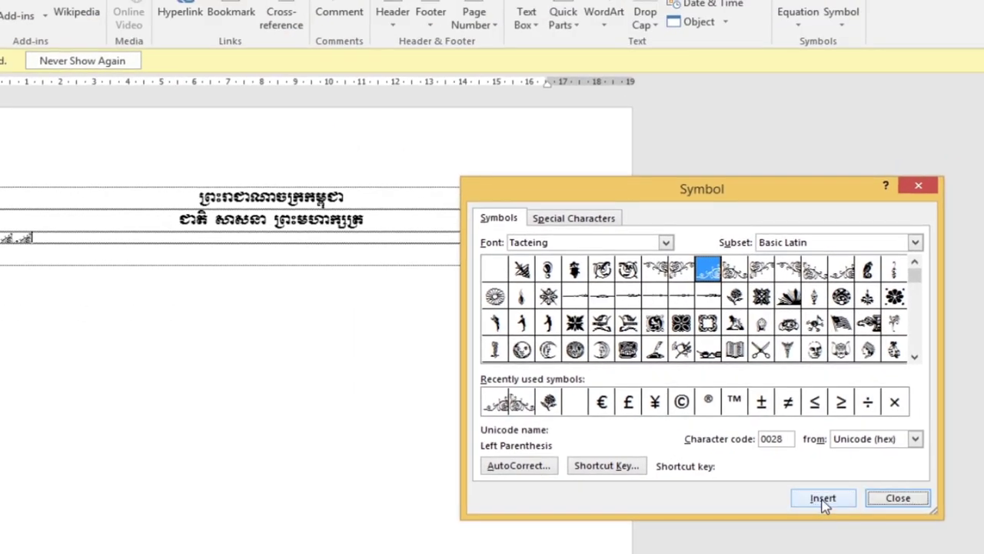
pyautogui.click(734, 296)
pyautogui.click(822, 498)
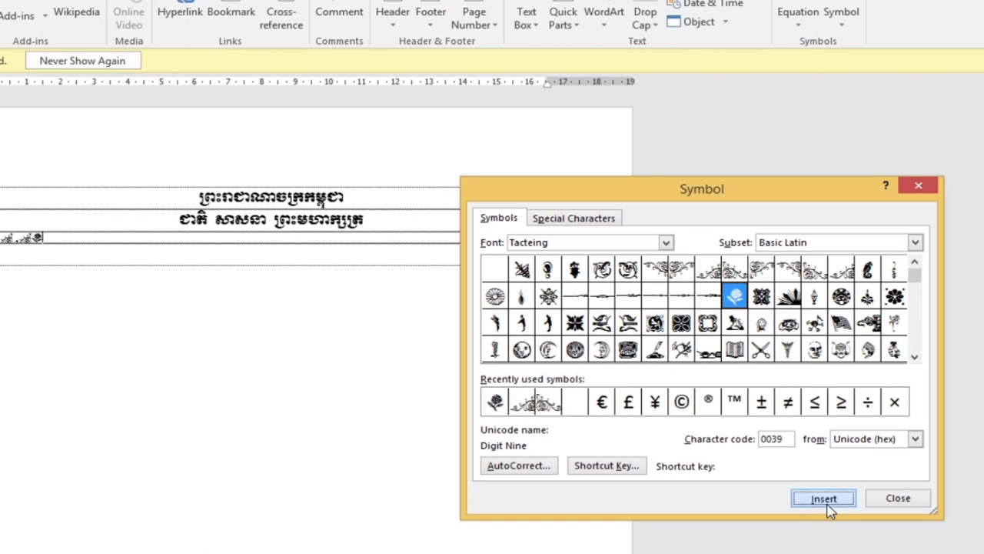
pyautogui.click(822, 497)
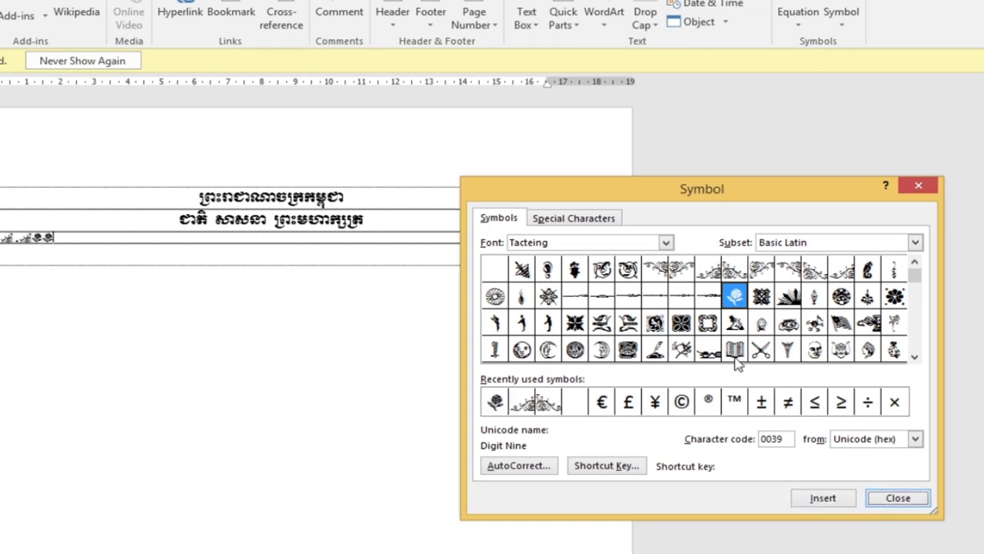
pyautogui.click(739, 269)
pyautogui.click(822, 499)
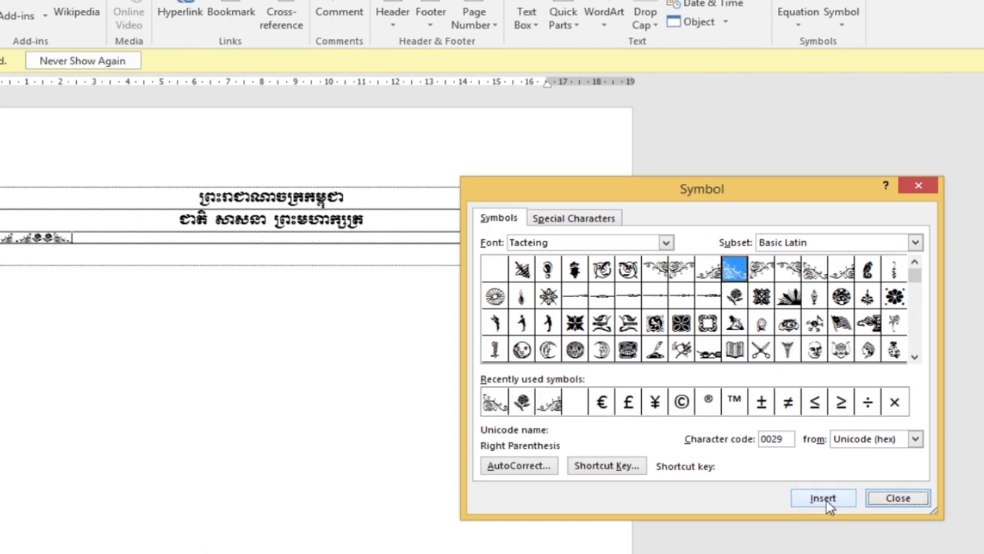
pyautogui.click(896, 498)
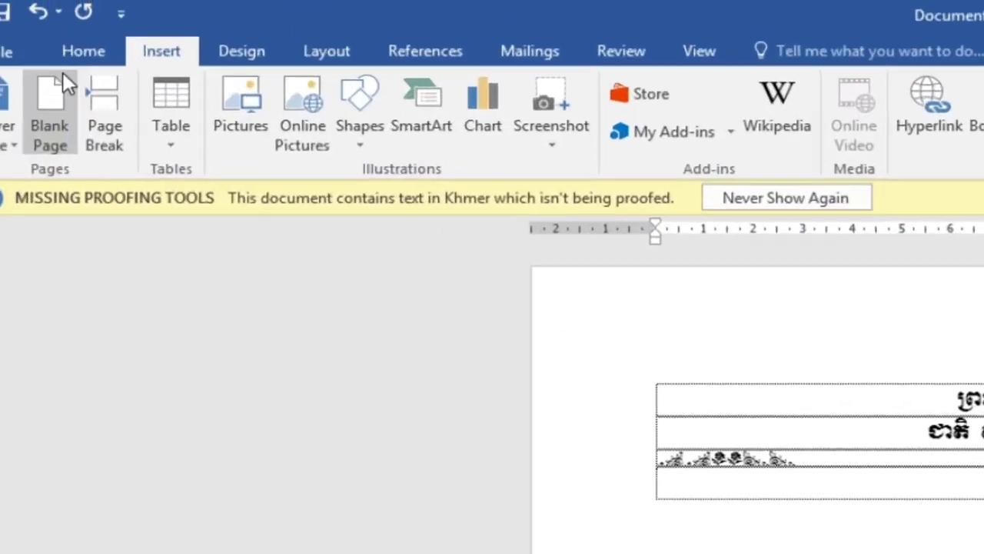
pyautogui.click(83, 51)
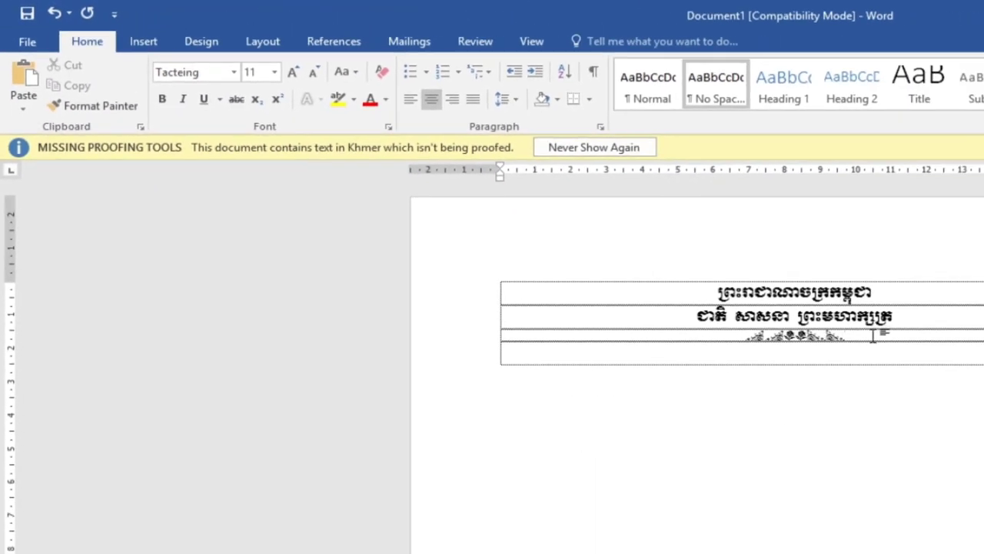
# Enlarge the ornament line to 16 pt and make it bold
pyautogui.moveTo(804, 339); pyautogui.dragTo(732, 338)
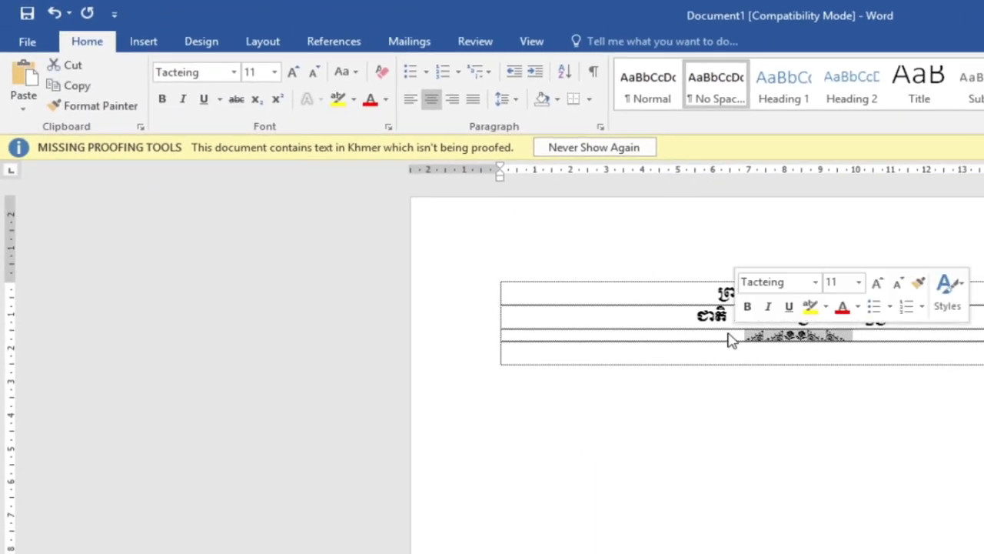
pyautogui.click(290, 73)
pyautogui.click(290, 73)
pyautogui.click(290, 73)
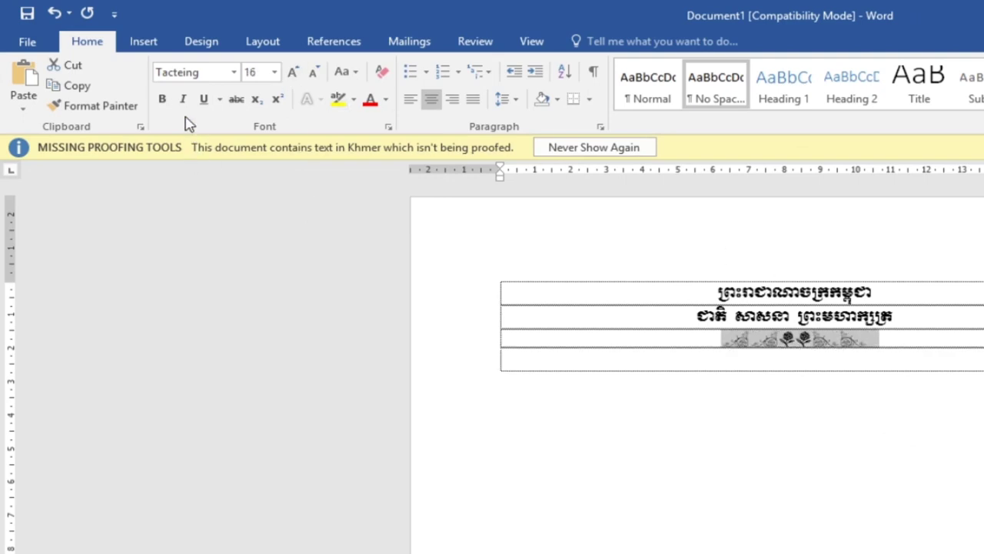
pyautogui.click(162, 99)
pyautogui.click(888, 335)
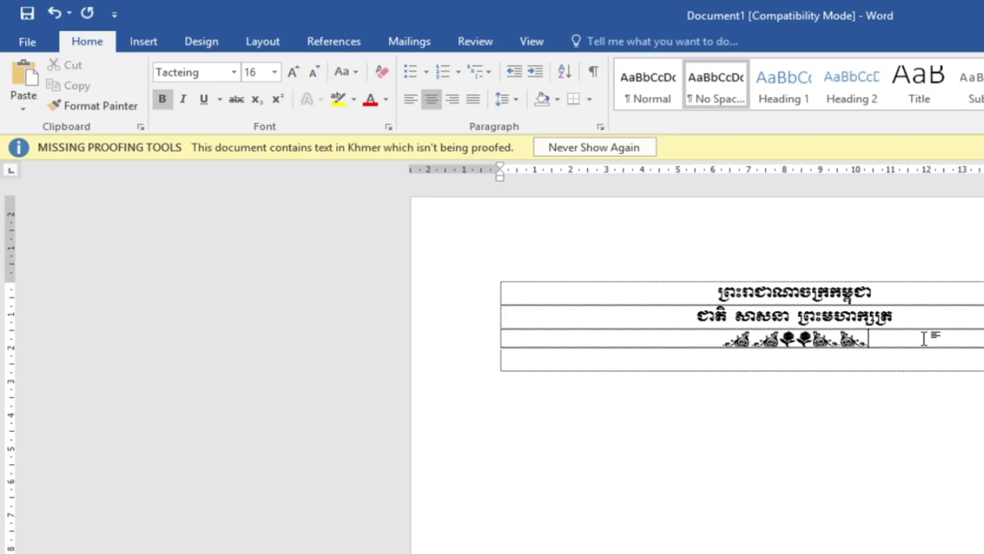
# Delete the ornament glyphs, leaving the third row empty
pyautogui.moveTo(924, 339); pyautogui.dragTo(719, 345)
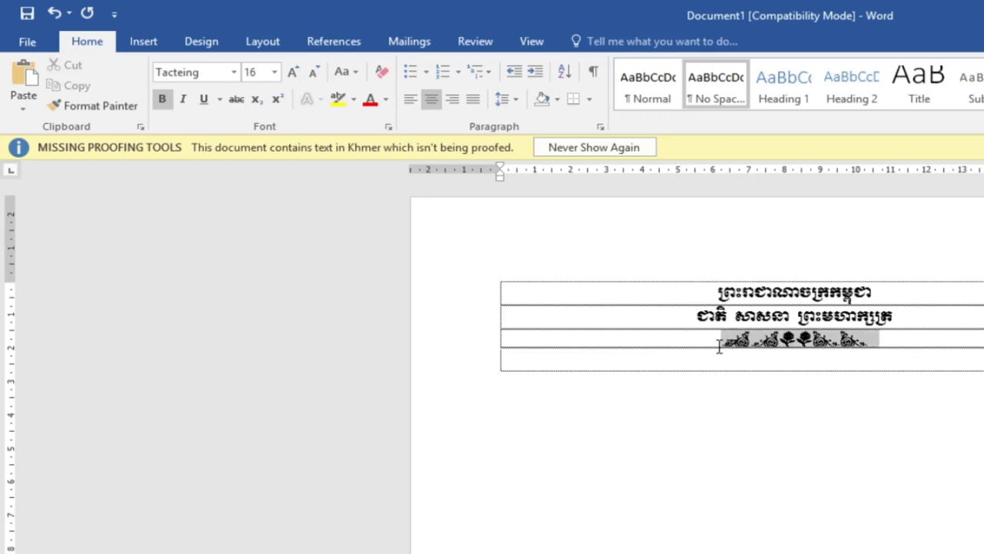
pyautogui.press('Down')
pyautogui.click(895, 336)
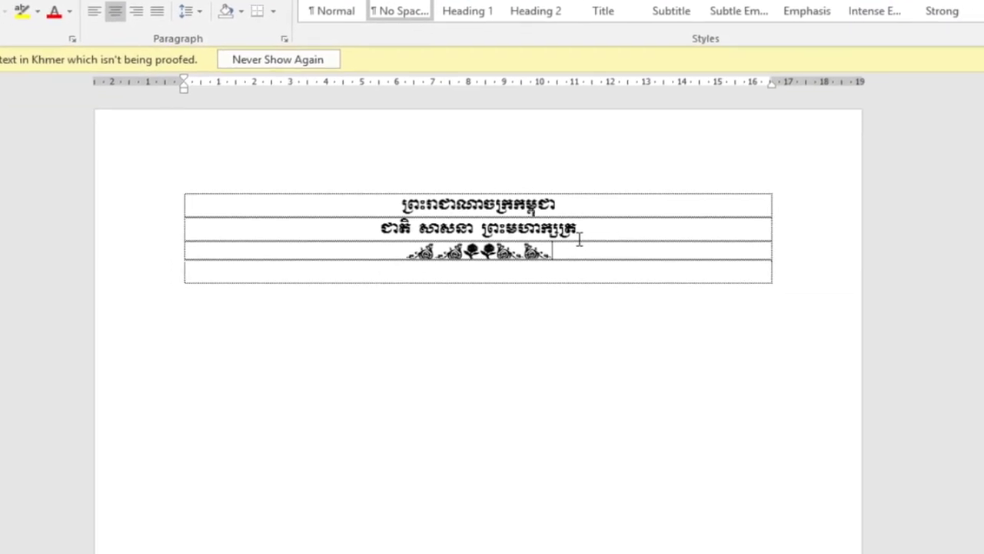
pyautogui.press('BackSpace')
pyautogui.press('BackSpace')
pyautogui.press('BackSpace')
pyautogui.press('BackSpace')
pyautogui.press('BackSpace')
pyautogui.press('BackSpace')
pyautogui.press('BackSpace')
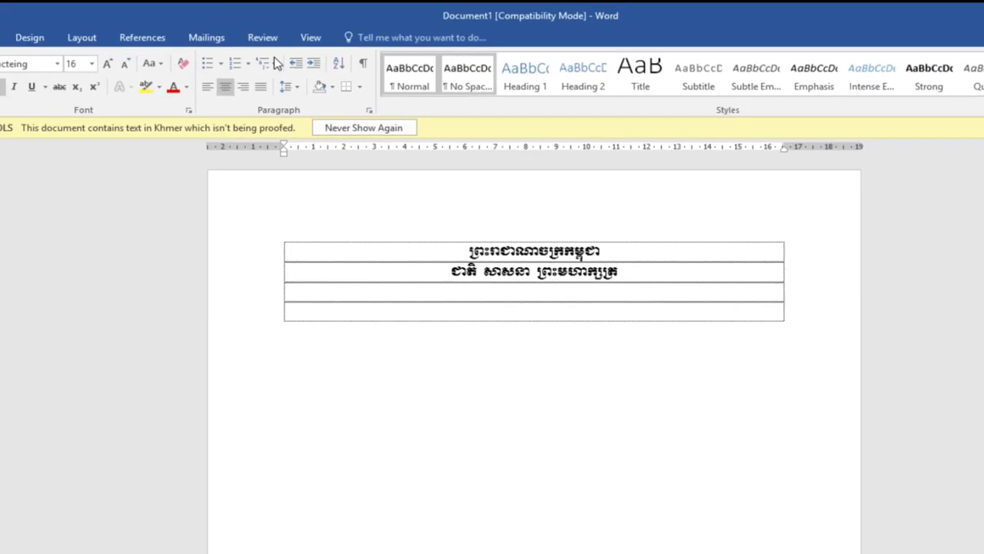
# Insert the Tacteing line glyph (code 0035) into the third row and select it
pyautogui.click(24, 35)
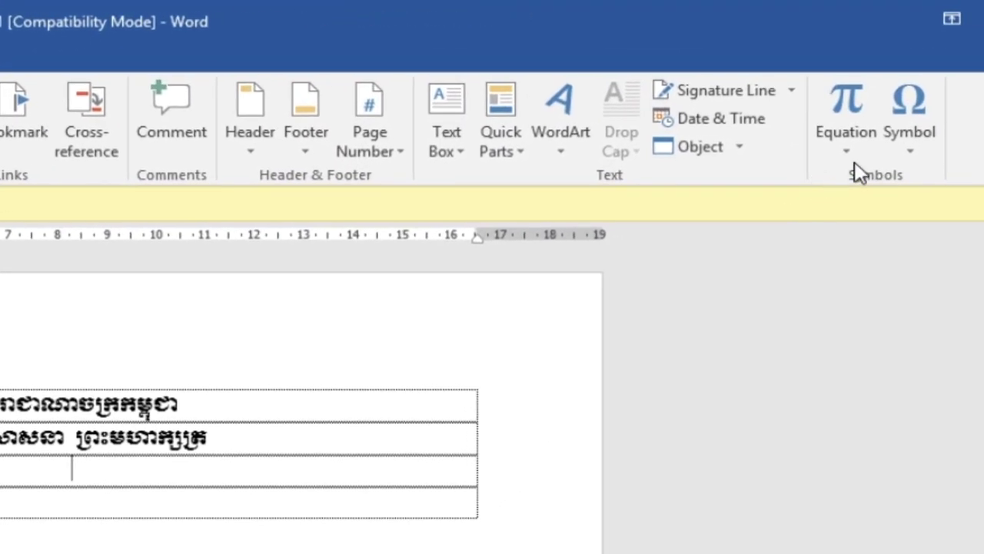
pyautogui.click(898, 108)
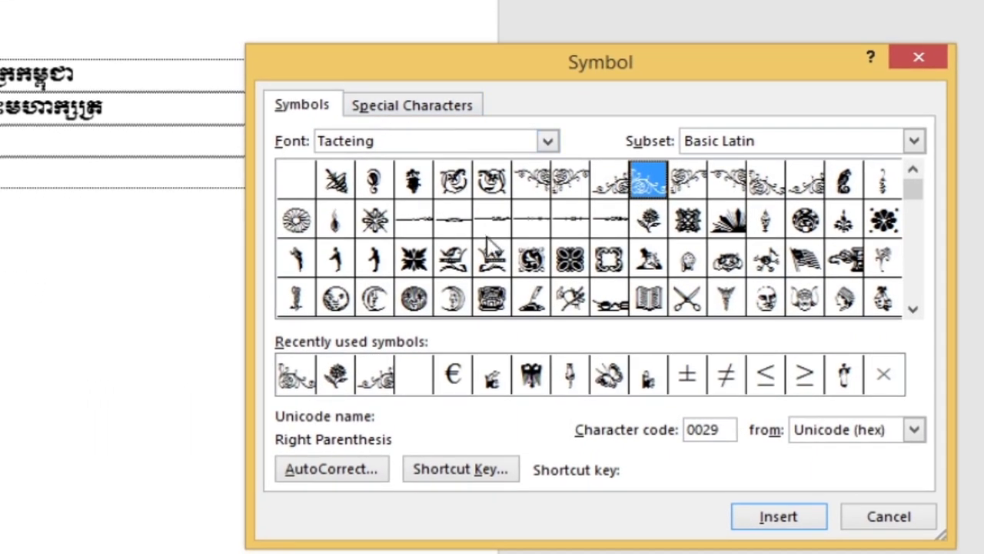
pyautogui.click(534, 222)
pyautogui.click(496, 223)
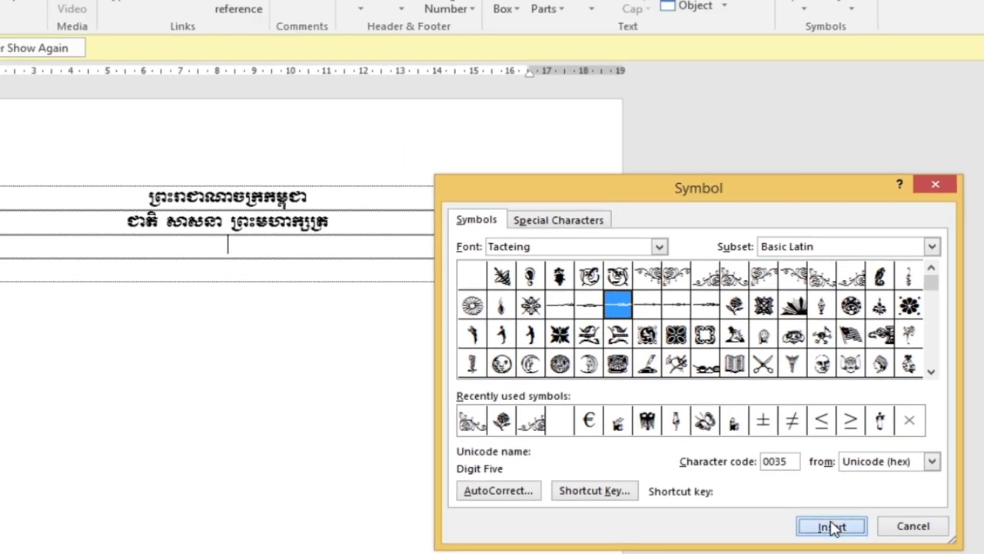
pyautogui.click(823, 519)
pyautogui.click(906, 531)
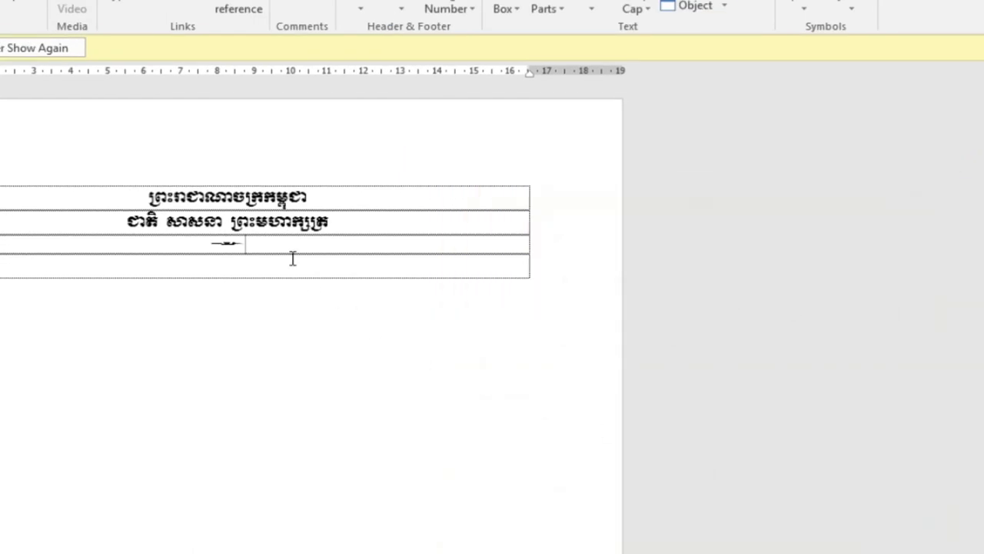
pyautogui.moveTo(277, 245); pyautogui.dragTo(188, 241)
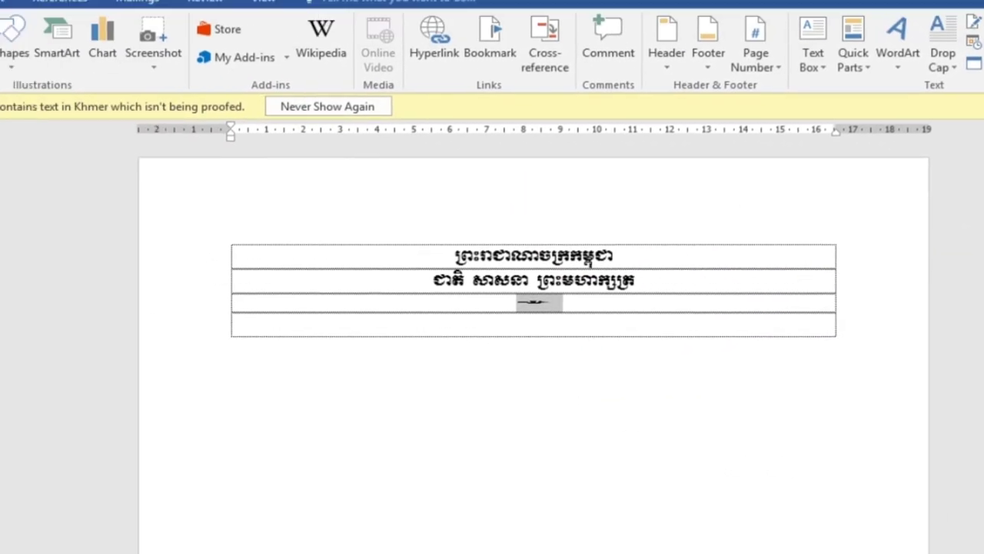
# Enlarge the Tacteing line ornament to size 90 and turn bold off
pyautogui.click(42, 42)
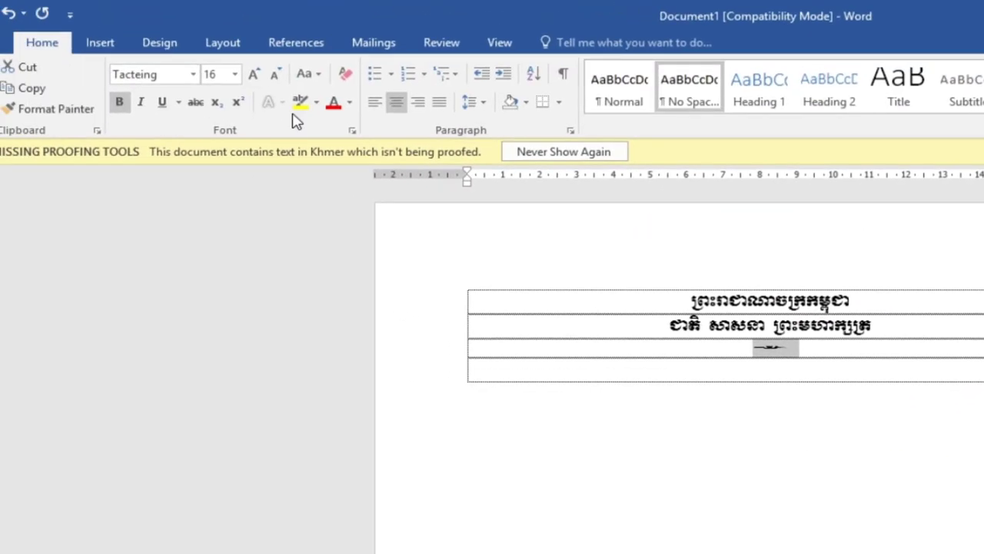
pyautogui.click(254, 74)
pyautogui.click(253, 74)
pyautogui.click(253, 74)
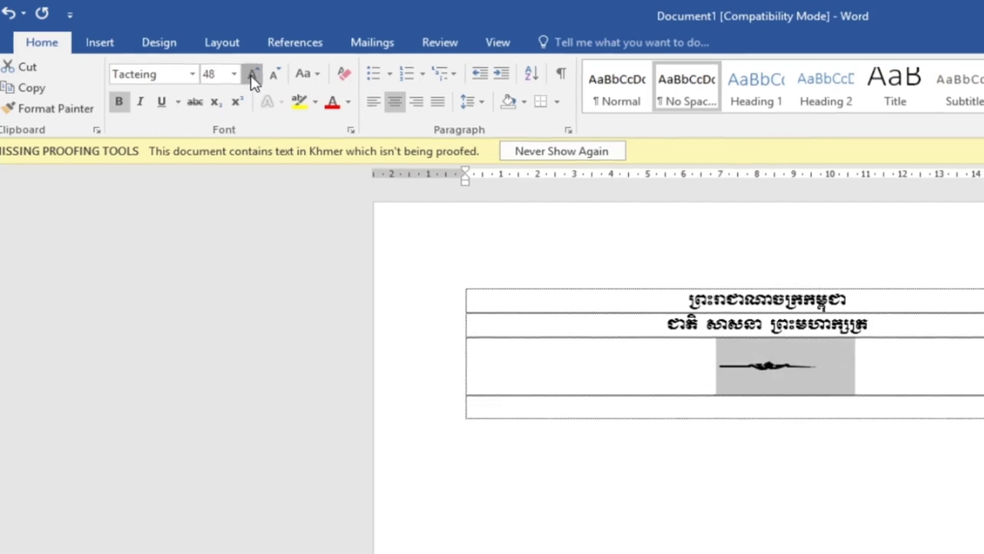
pyautogui.click(254, 73)
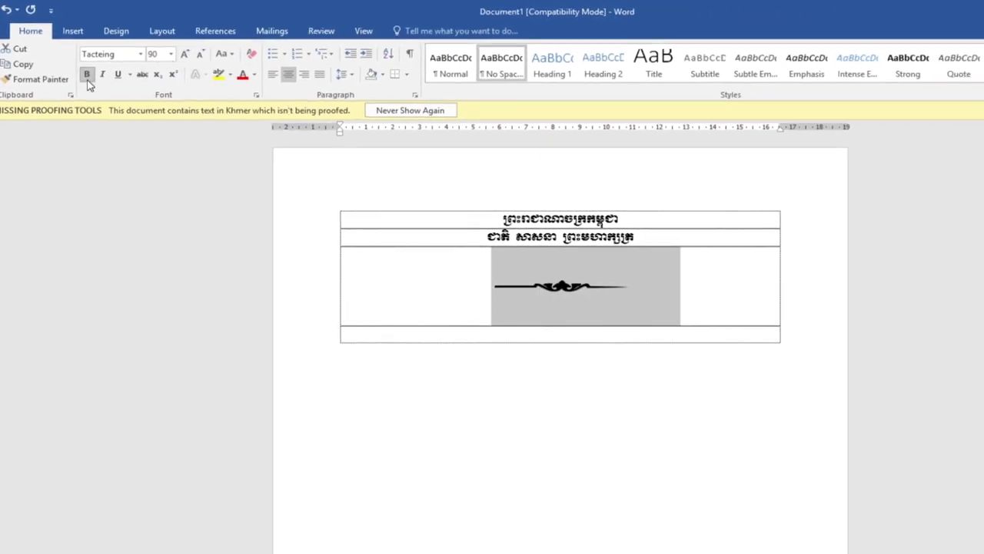
pyautogui.click(87, 76)
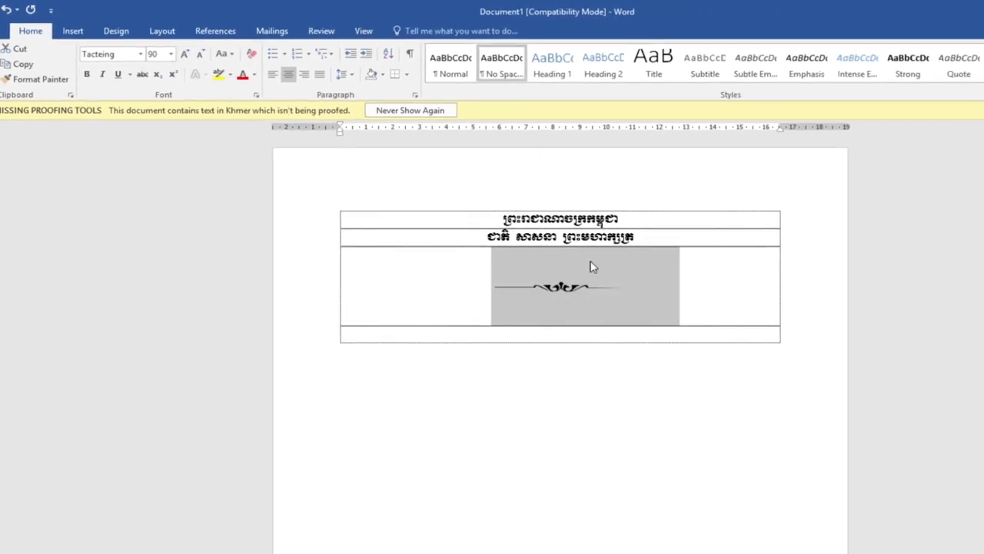
# Add space before the ornament's paragraph in the third row
pyautogui.click(691, 299)
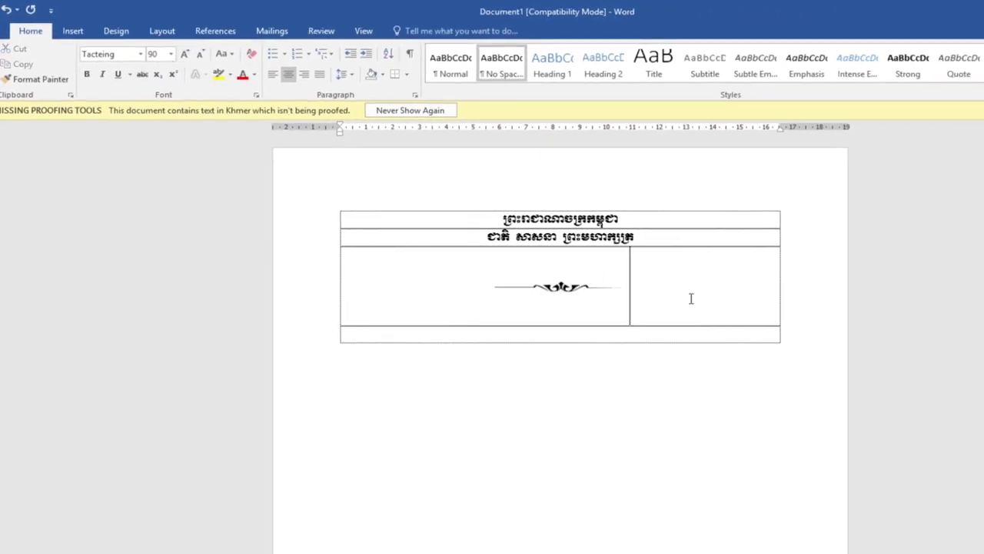
pyautogui.moveTo(652, 285); pyautogui.dragTo(492, 286)
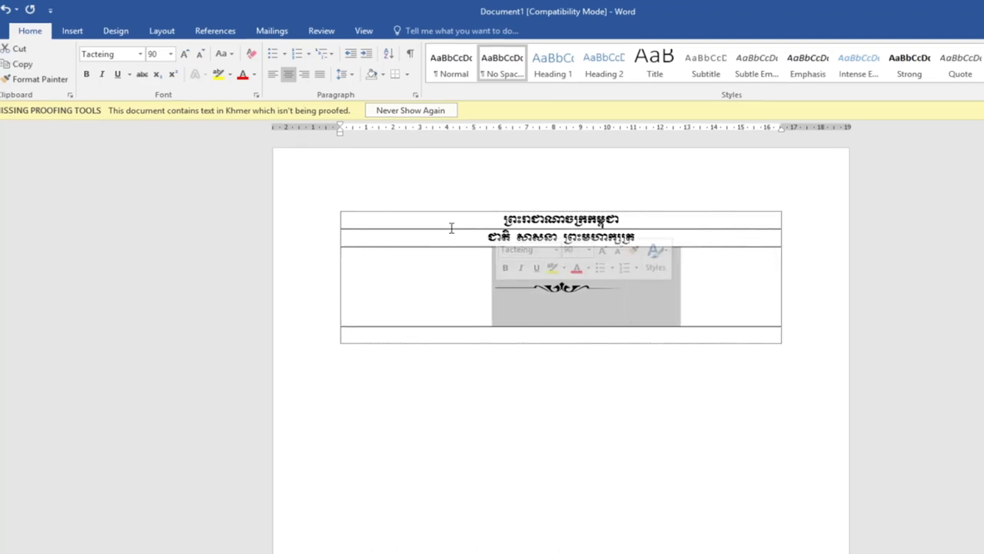
pyautogui.click(350, 76)
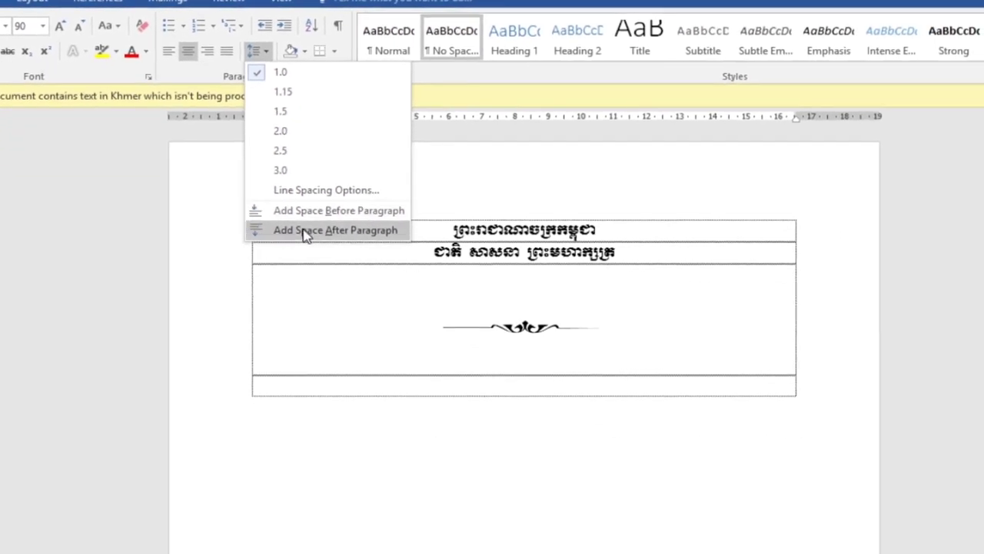
pyautogui.click(354, 267)
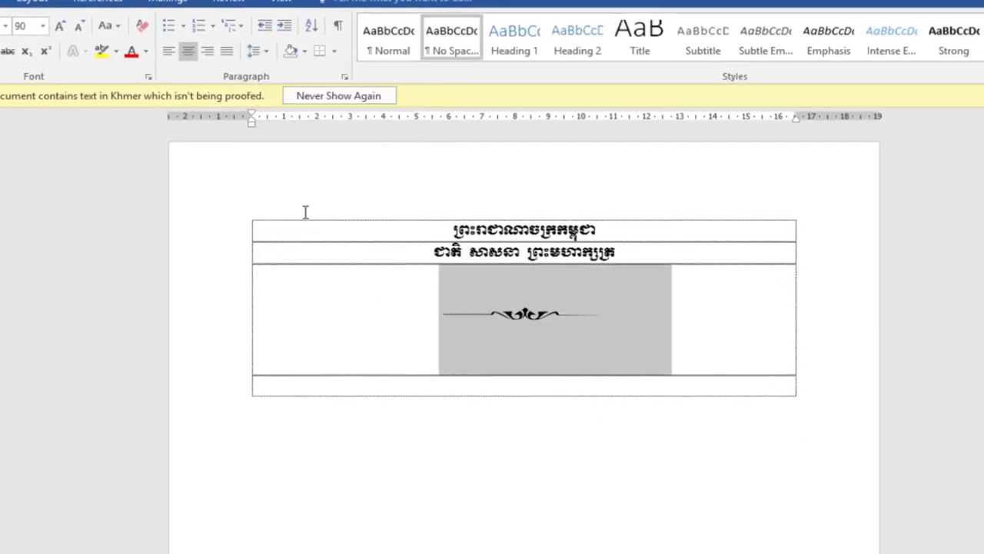
pyautogui.click(263, 51)
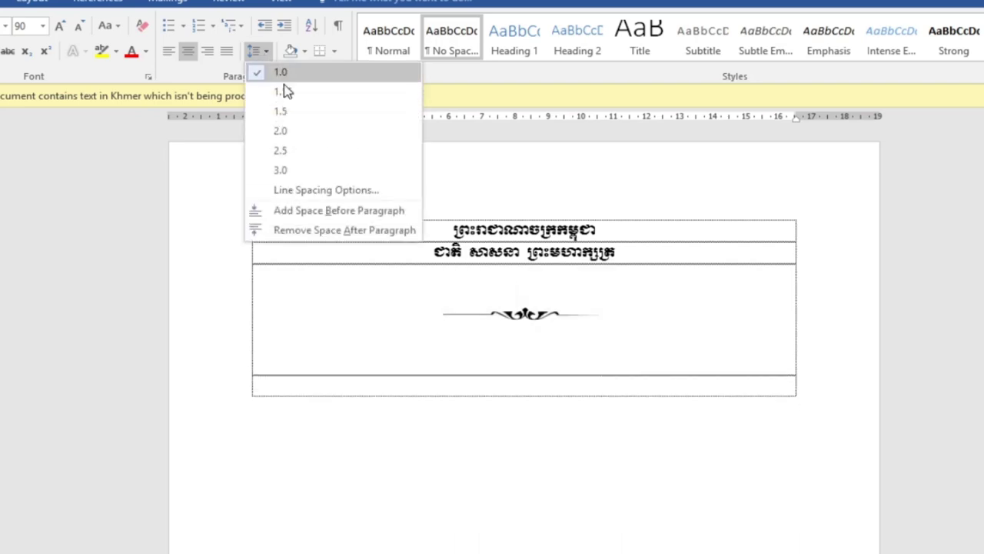
pyautogui.click(300, 213)
pyautogui.click(616, 316)
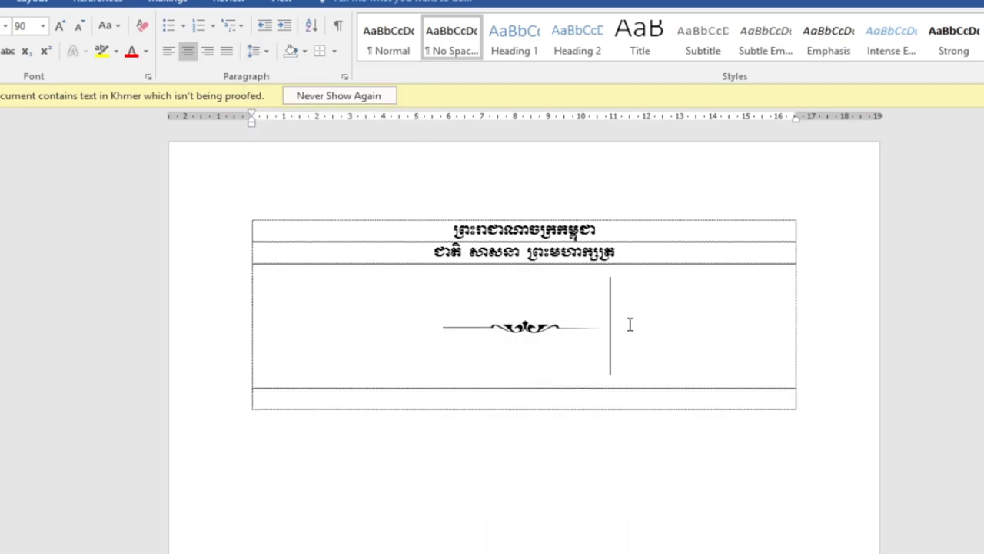
# Delete the enlarged ornament so the third row is empty at 11 pt
pyautogui.moveTo(605, 306); pyautogui.dragTo(433, 306)
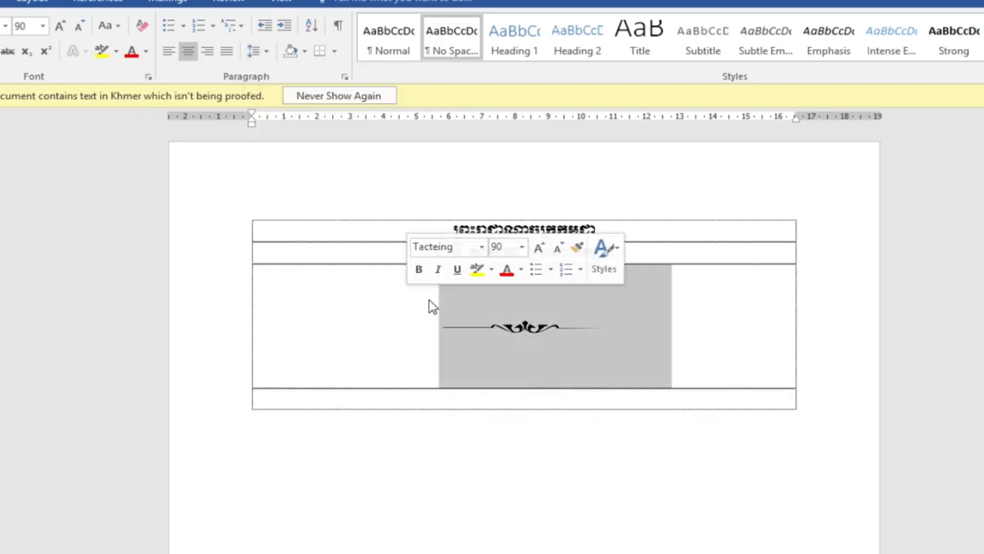
pyautogui.press('Delete')
pyautogui.hotkey('ctrl', 'v')
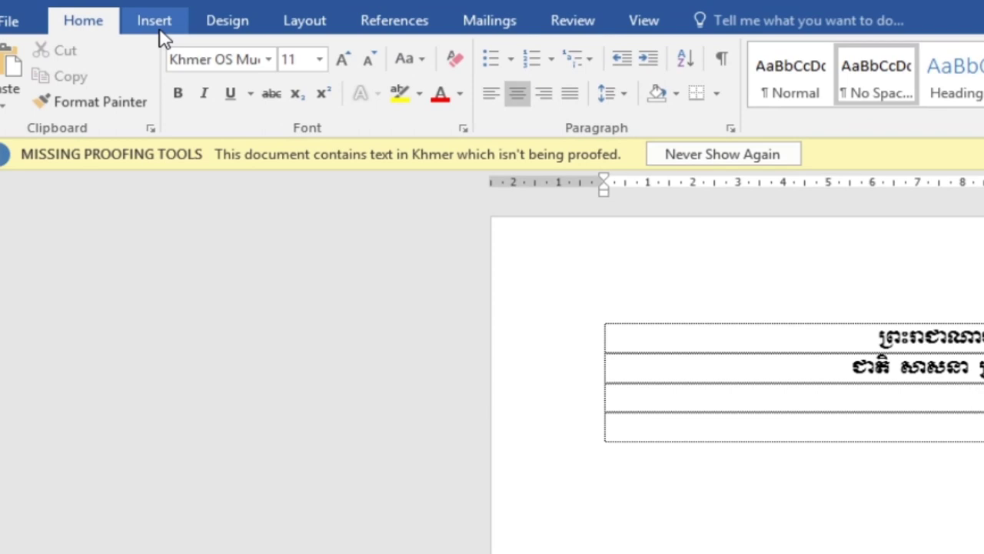
# Start first-style WordArt, then close Edit WordArt Text without inserting anything
pyautogui.click(160, 29)
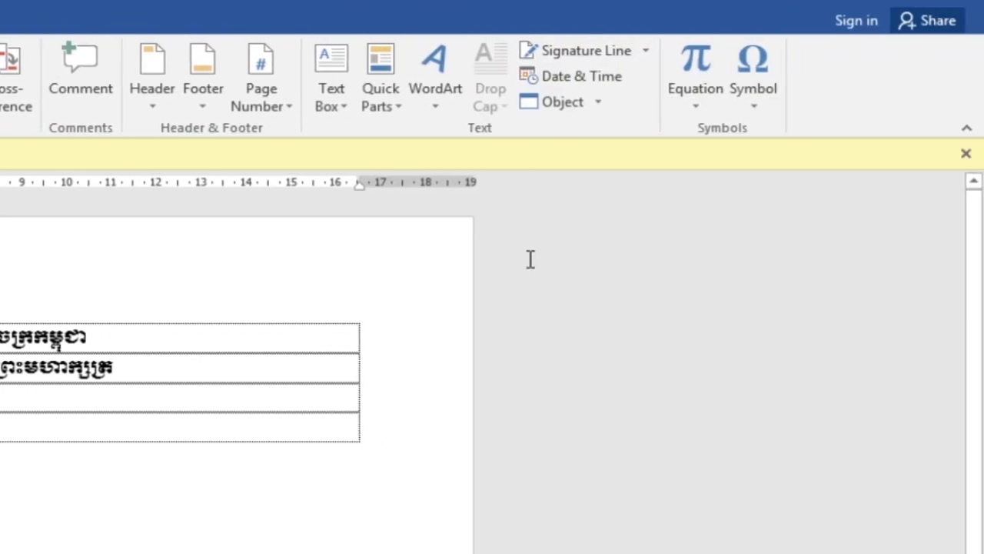
pyautogui.click(425, 104)
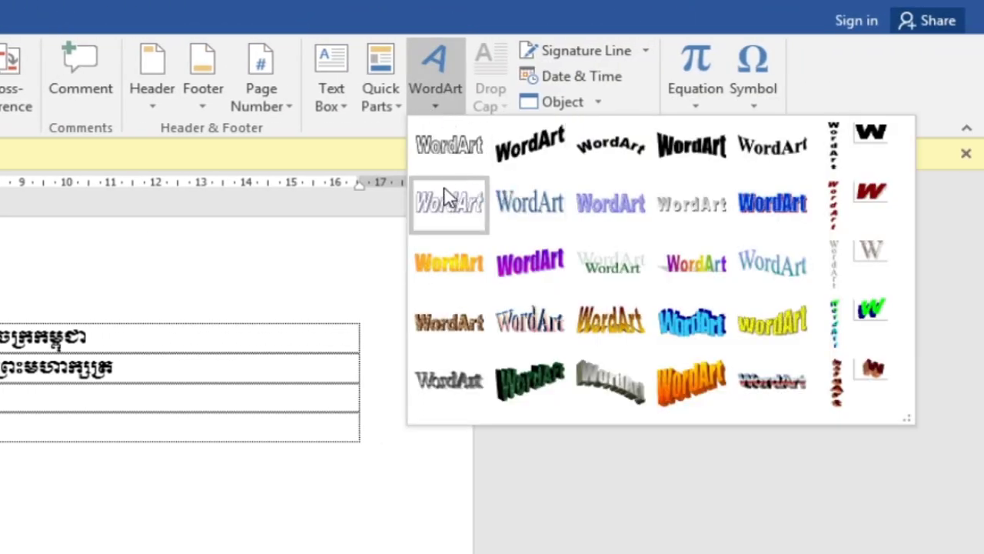
pyautogui.click(448, 146)
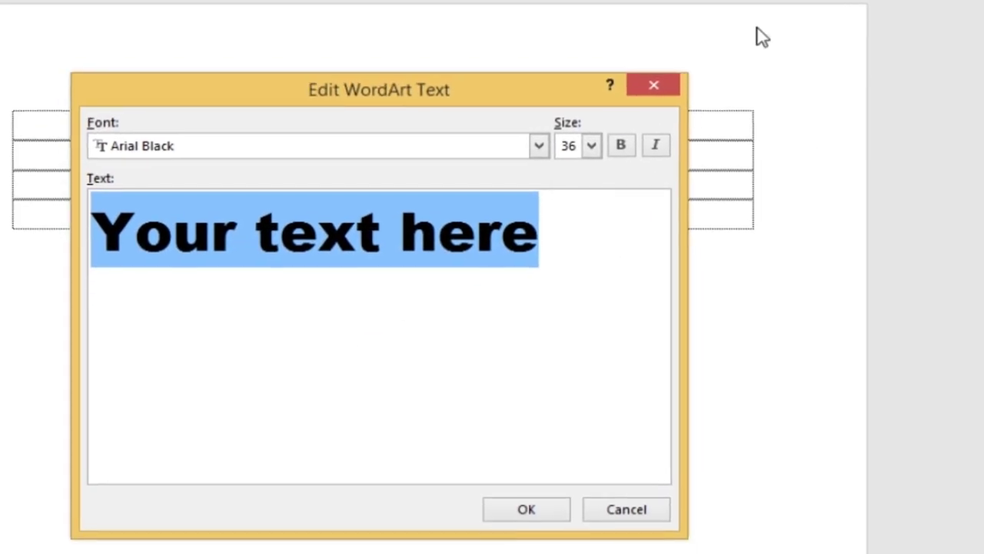
pyautogui.click(582, 220)
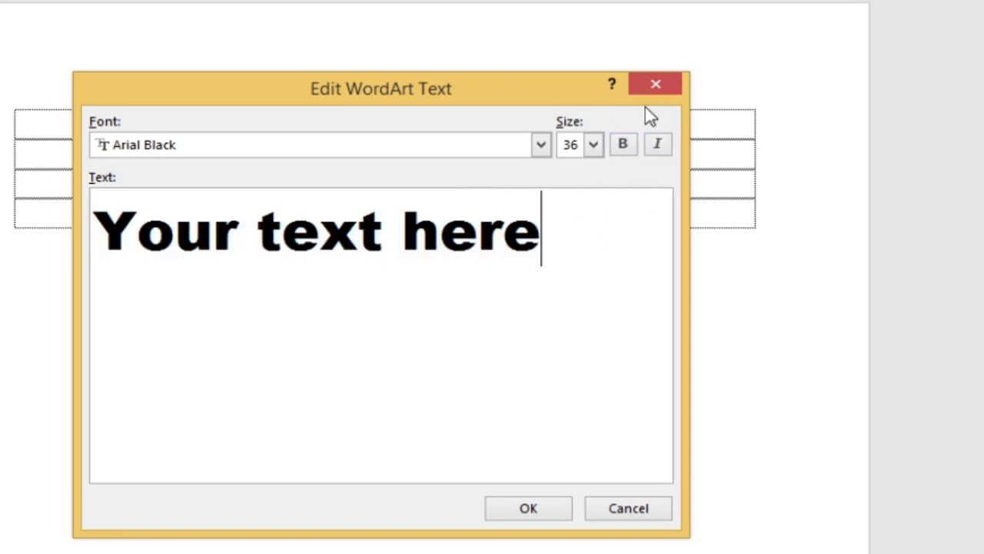
pyautogui.click(657, 83)
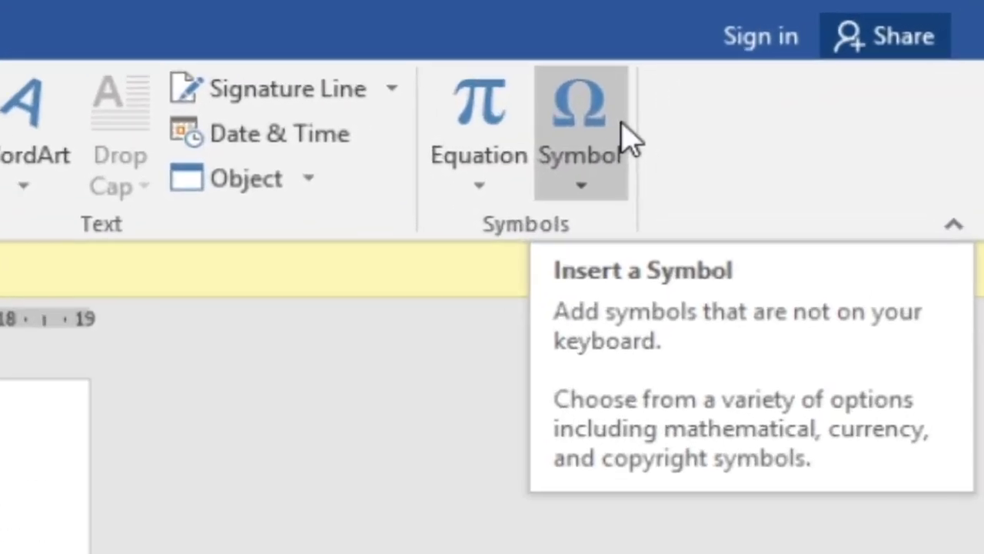
# Insert the Tacteing Digit Five line glyph into the third table row via More Symbols
pyautogui.click(629, 141)
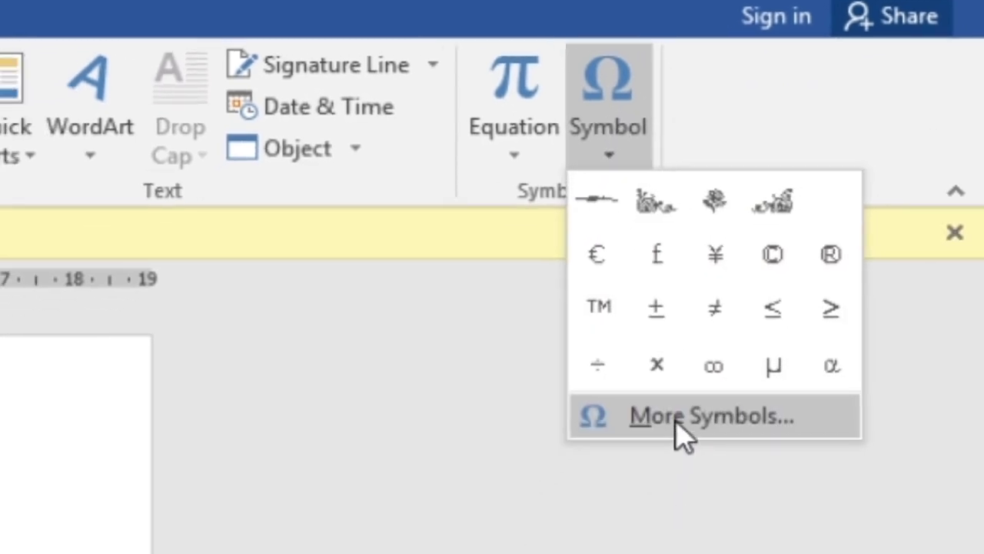
pyautogui.click(663, 477)
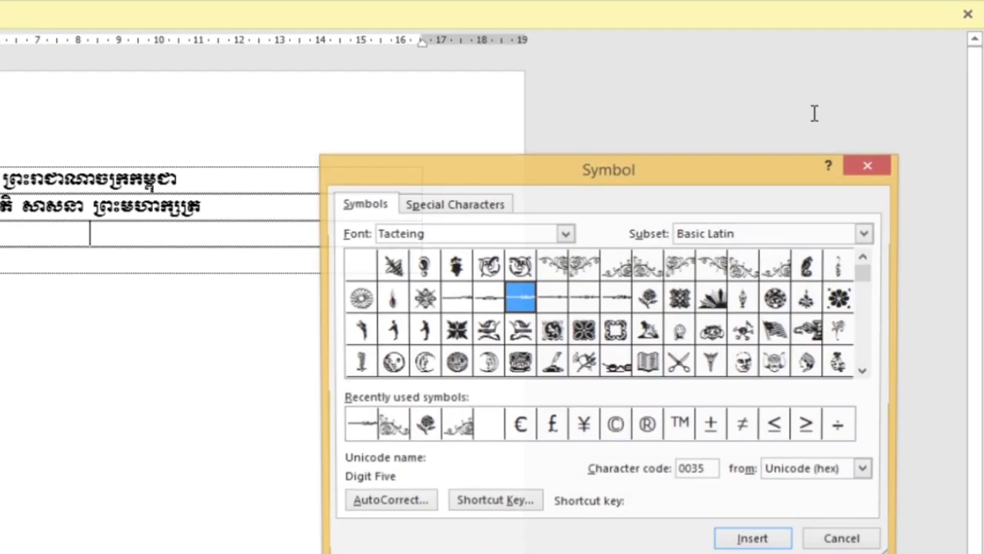
pyautogui.click(610, 225)
pyautogui.click(594, 226)
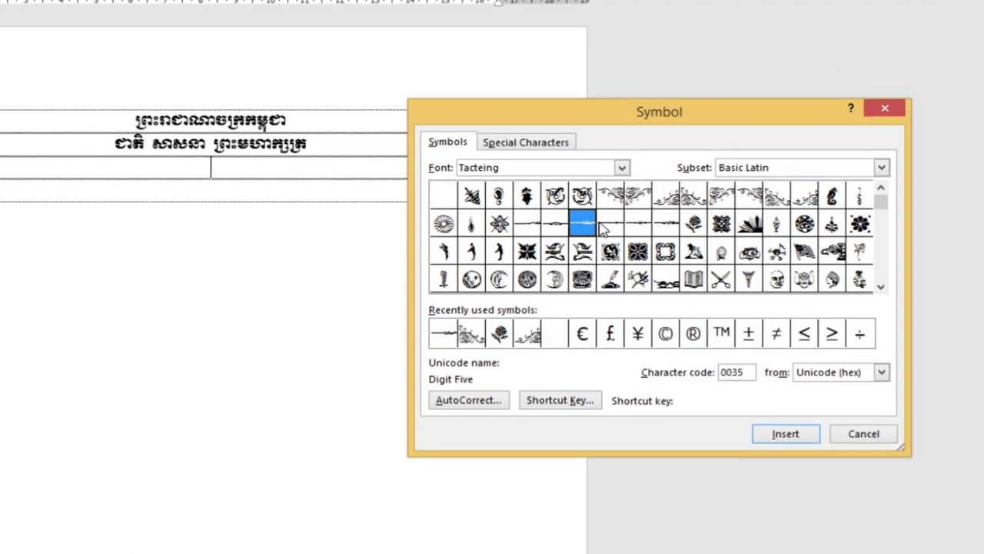
pyautogui.click(786, 435)
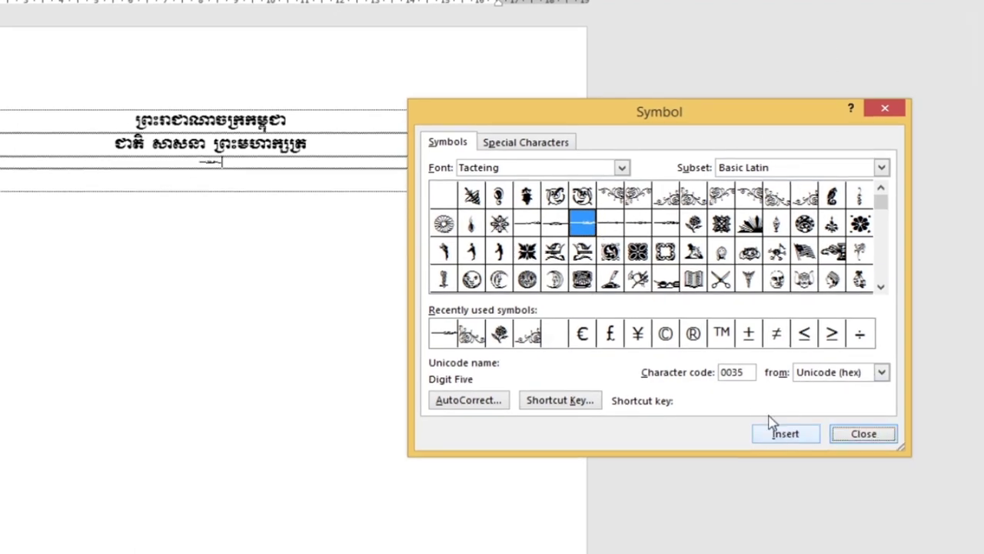
pyautogui.click(861, 436)
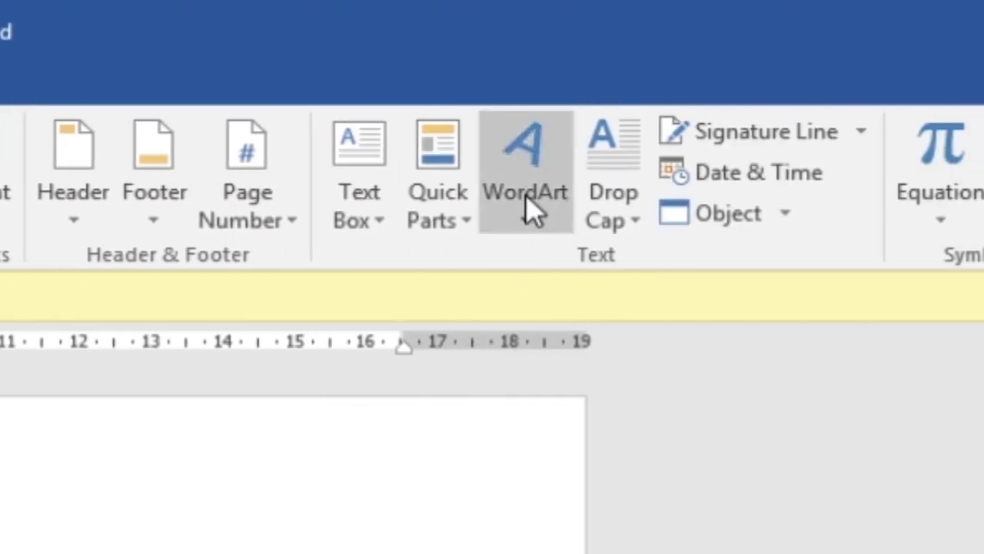
# Make the ornament first-style WordArt set in the Tacteing font at size 36
pyautogui.click(530, 207)
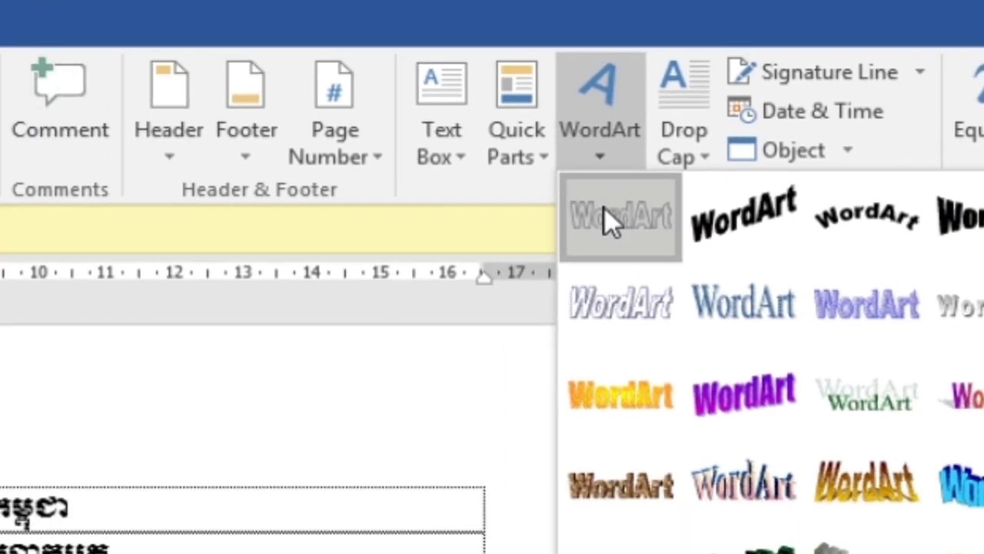
pyautogui.click(543, 283)
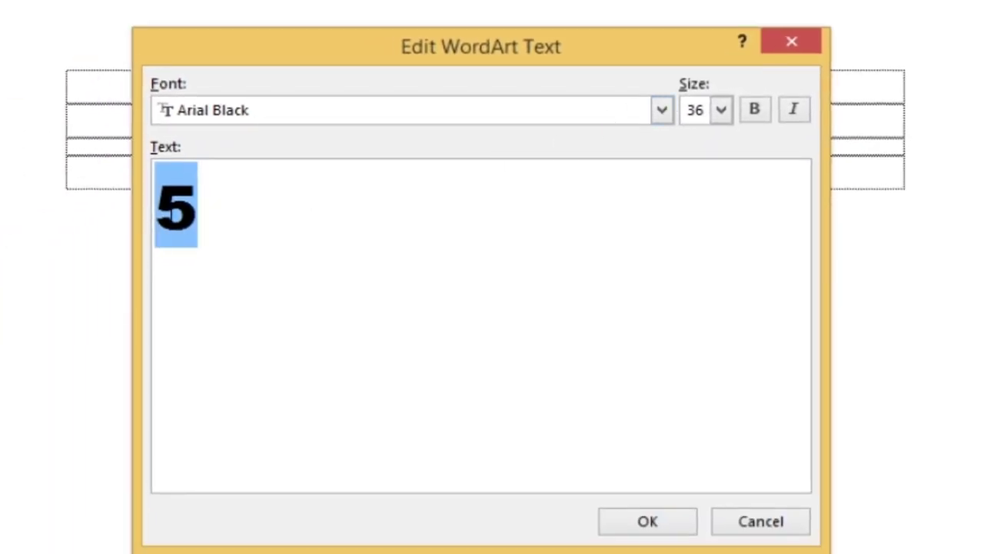
pyautogui.click(663, 114)
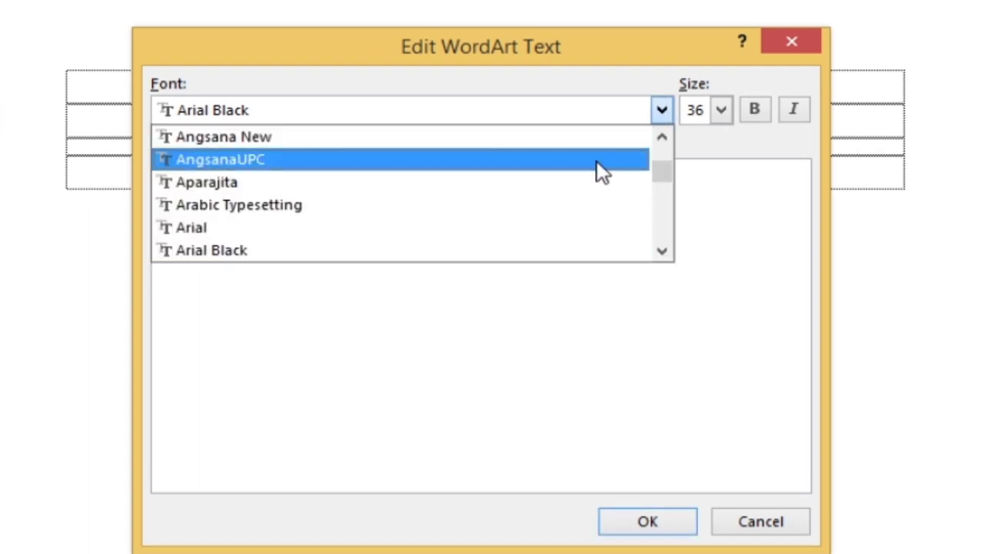
pyautogui.scroll(-1, 598, 162)
pyautogui.scroll(-3, 598, 162)
pyautogui.scroll(-2, 597, 161)
pyautogui.scroll(-2, 597, 160)
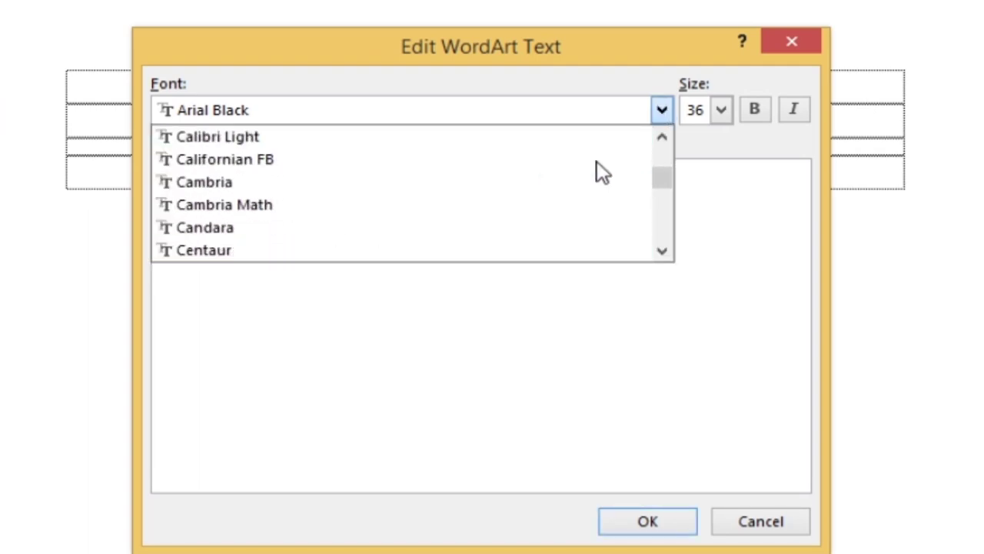
pyautogui.scroll(-2, 597, 161)
pyautogui.scroll(-2, 597, 161)
pyautogui.scroll(-3, 597, 161)
pyautogui.scroll(-3, 596, 160)
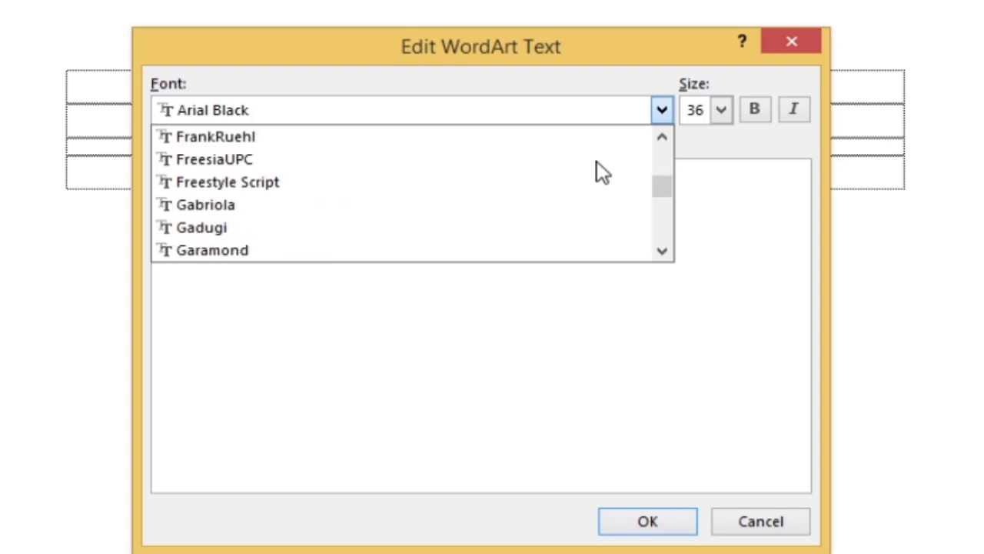
pyautogui.scroll(-1, 597, 161)
pyautogui.scroll(-3, 597, 160)
pyautogui.scroll(-2, 597, 161)
pyautogui.scroll(-1, 597, 161)
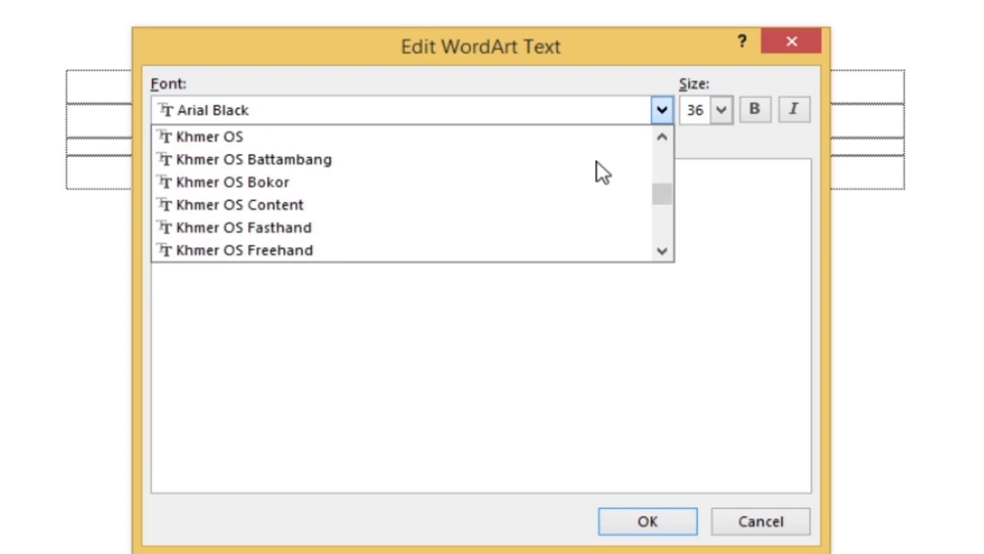
pyautogui.scroll(-2, 597, 161)
pyautogui.scroll(-2, 597, 161)
pyautogui.scroll(-2, 597, 160)
pyautogui.scroll(-2, 597, 161)
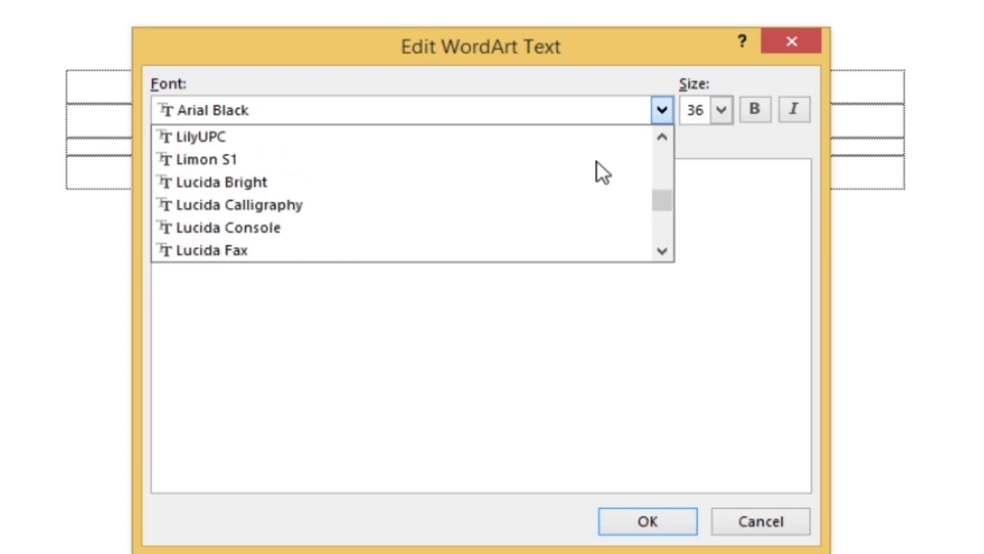
pyautogui.scroll(-3, 597, 161)
pyautogui.scroll(-3, 597, 160)
pyautogui.scroll(-3, 597, 160)
pyautogui.scroll(-3, 596, 161)
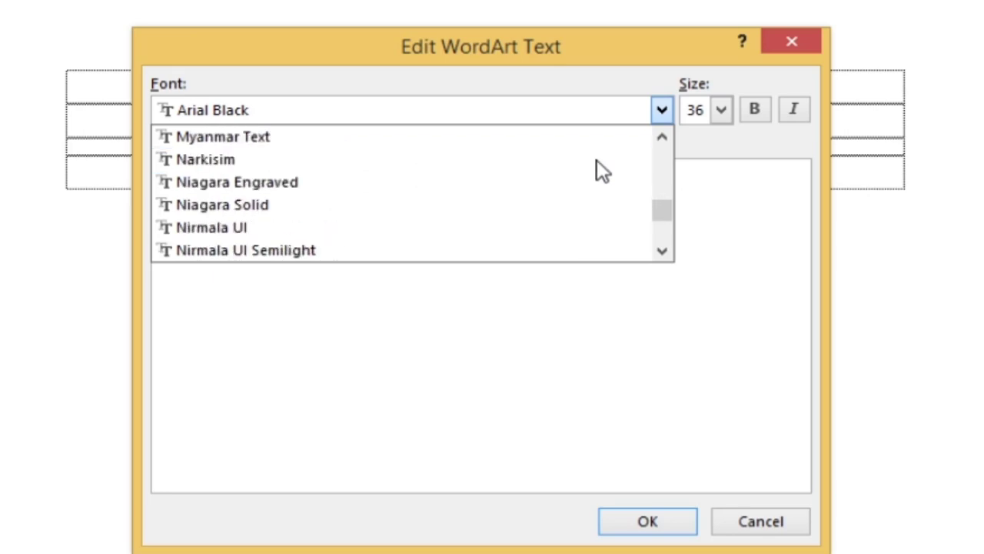
pyautogui.scroll(-3, 597, 159)
pyautogui.scroll(-3, 597, 159)
pyautogui.scroll(-3, 599, 158)
pyautogui.scroll(-2, 601, 152)
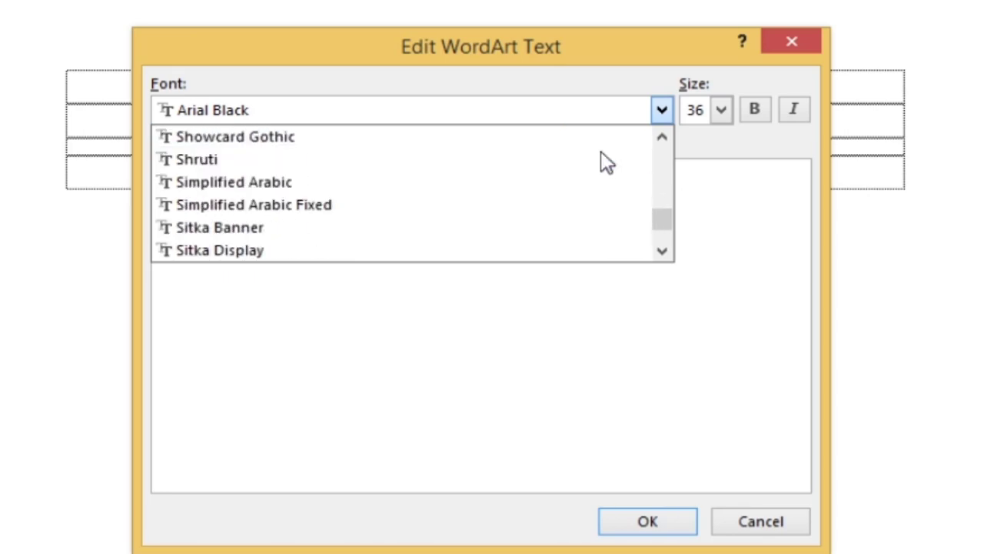
pyautogui.scroll(-3, 601, 152)
pyautogui.scroll(-4, 602, 150)
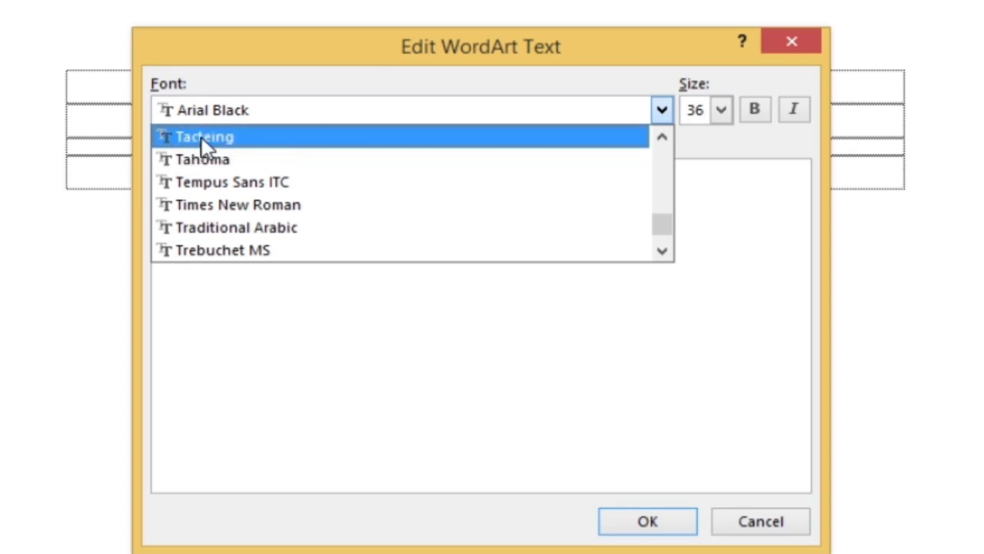
pyautogui.click(260, 138)
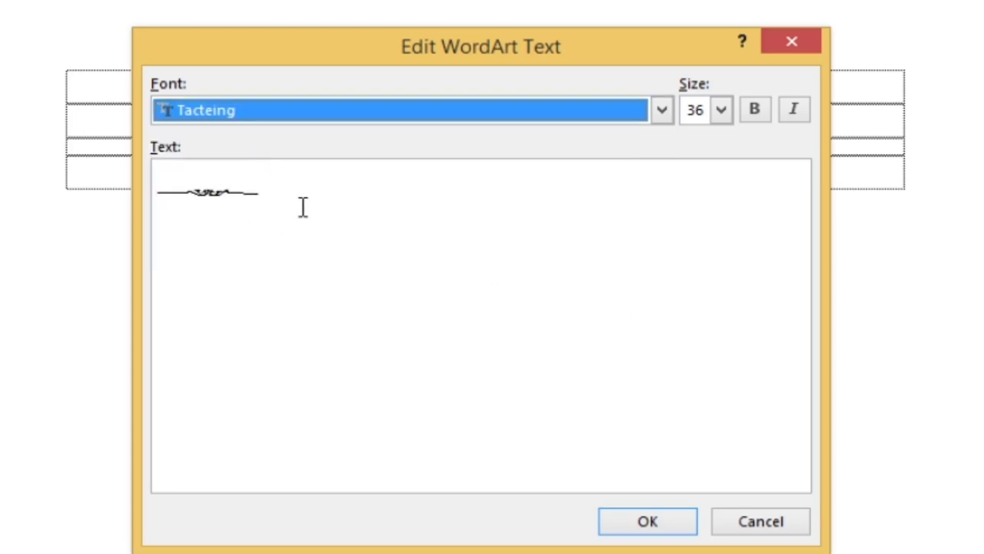
pyautogui.click(650, 522)
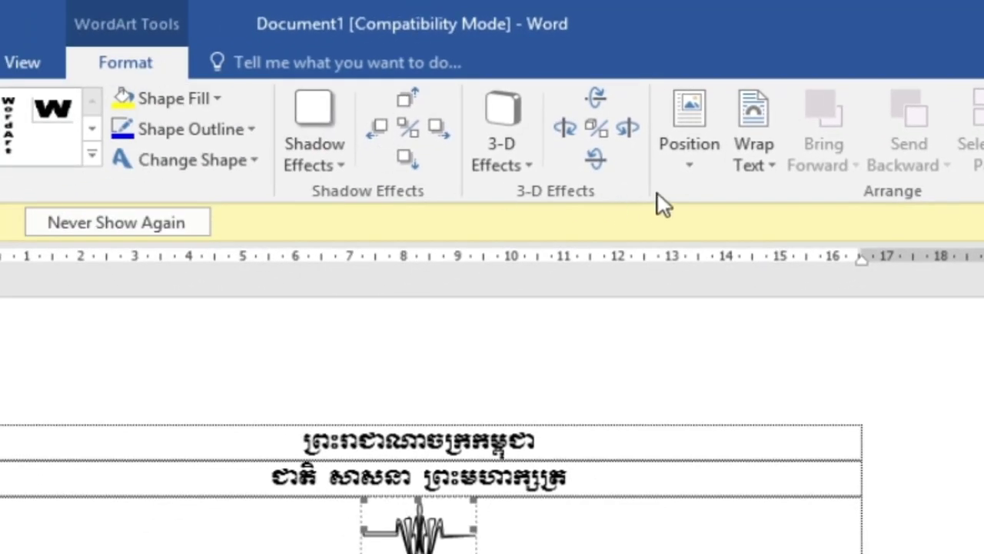
# Set the WordArt to In Front of Text, stretch it wide and flat, and fill it black
pyautogui.click(751, 148)
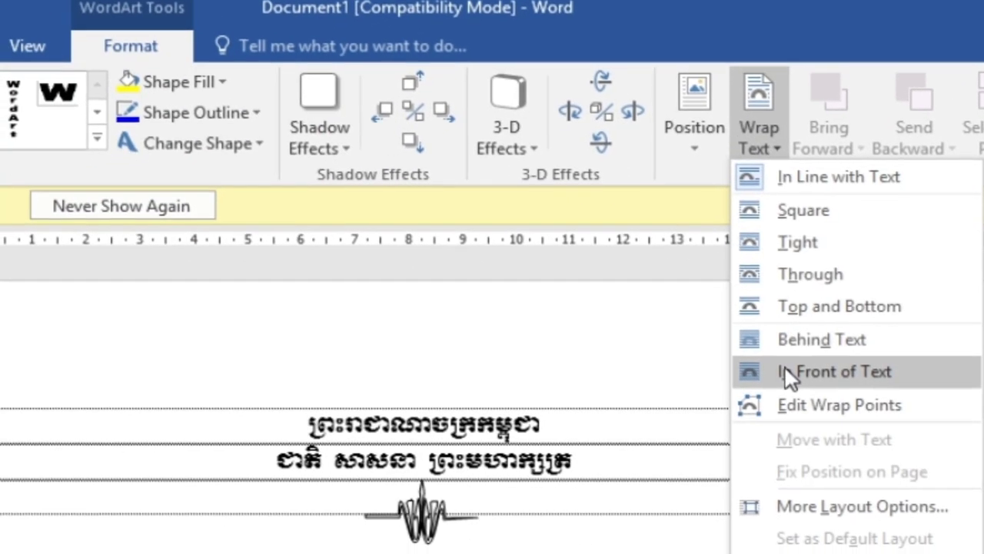
pyautogui.click(779, 383)
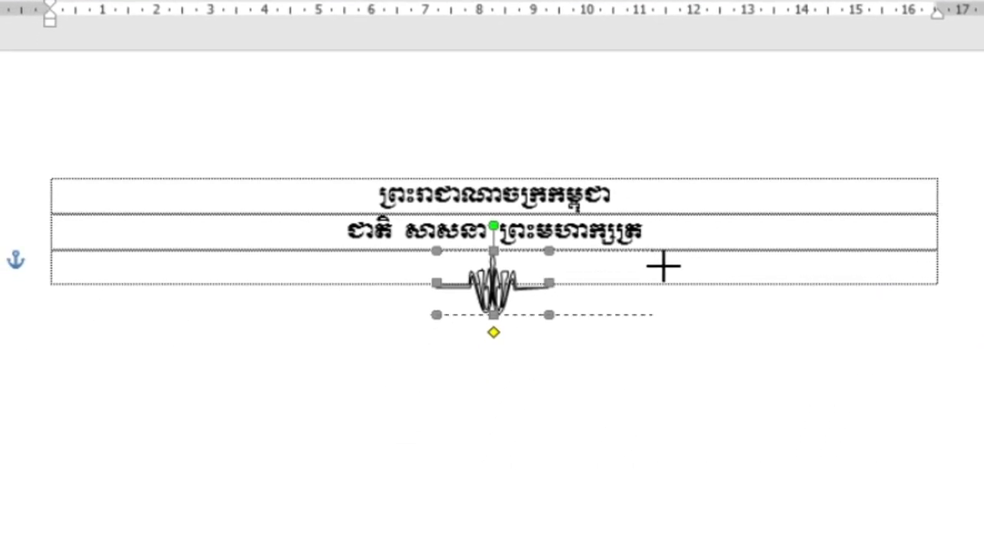
pyautogui.moveTo(663, 266); pyautogui.dragTo(672, 276)
pyautogui.moveTo(410, 282); pyautogui.dragTo(327, 282)
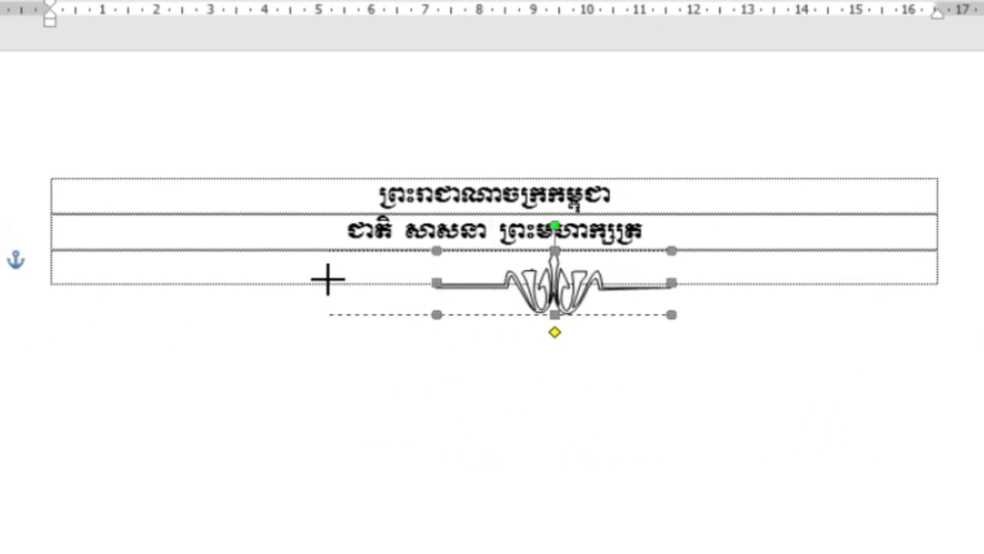
pyautogui.moveTo(497, 314)
pyautogui.mouseDown()
pyautogui.moveTo(500, 278)
pyautogui.moveTo(532, 282)
pyautogui.mouseUp()
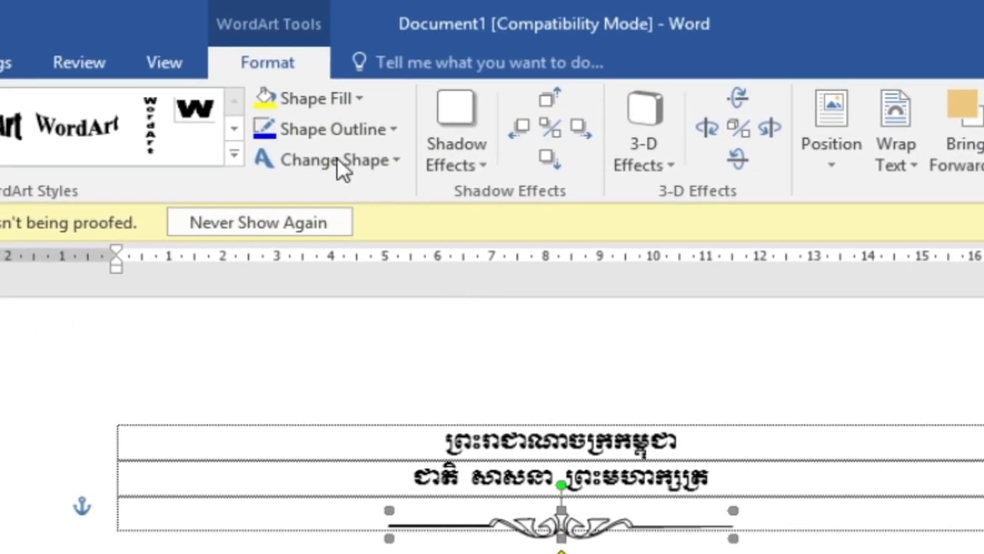
pyautogui.click(312, 98)
pyautogui.click(298, 184)
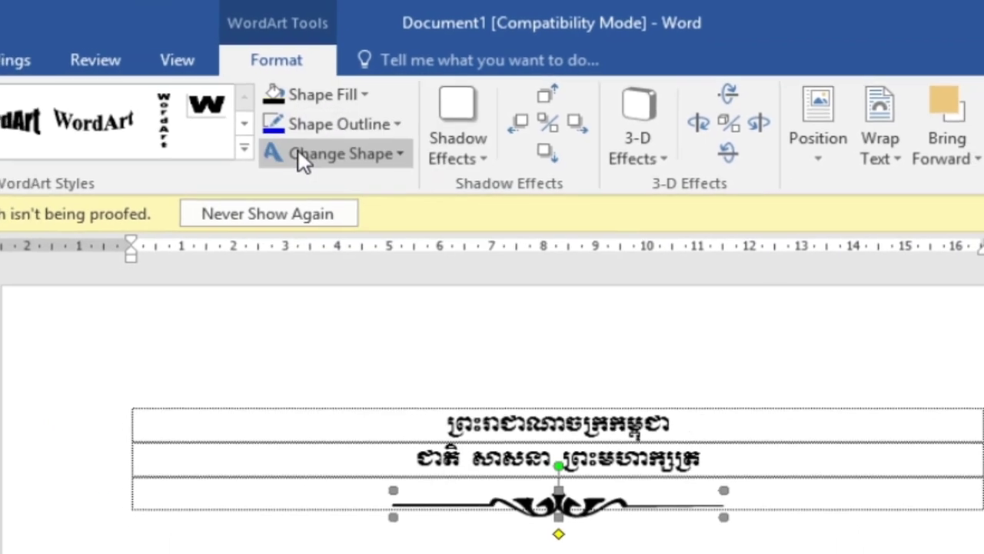
# Nudge the ornament along the row's centre line, then delete it
pyautogui.click(590, 429)
pyautogui.moveTo(570, 409); pyautogui.dragTo(571, 395)
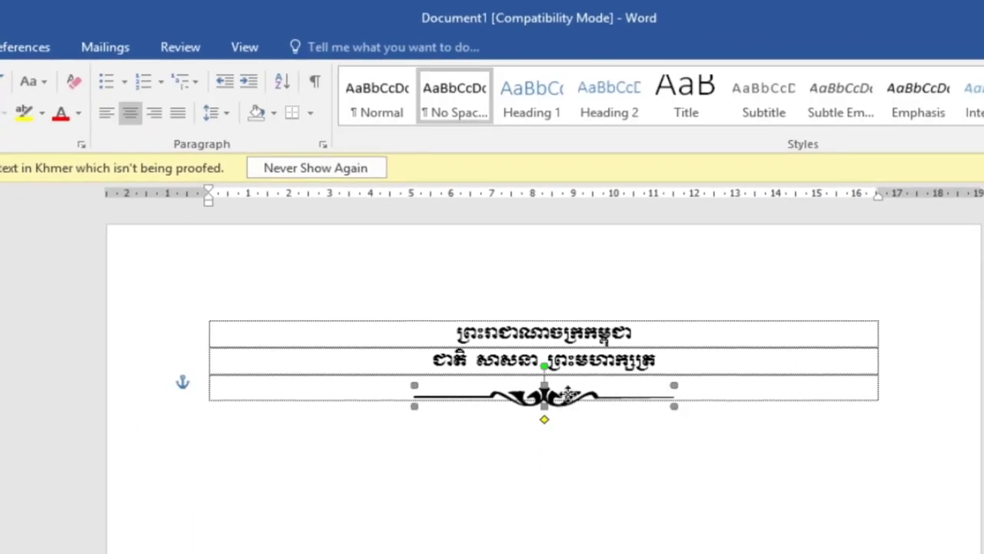
pyautogui.click(610, 483)
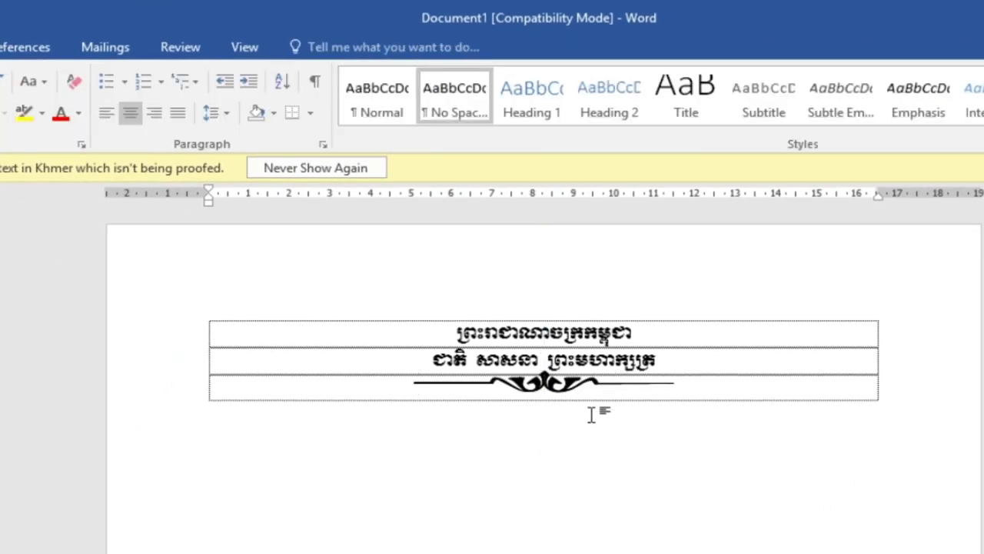
pyautogui.click(565, 391)
pyautogui.moveTo(566, 394); pyautogui.dragTo(565, 403)
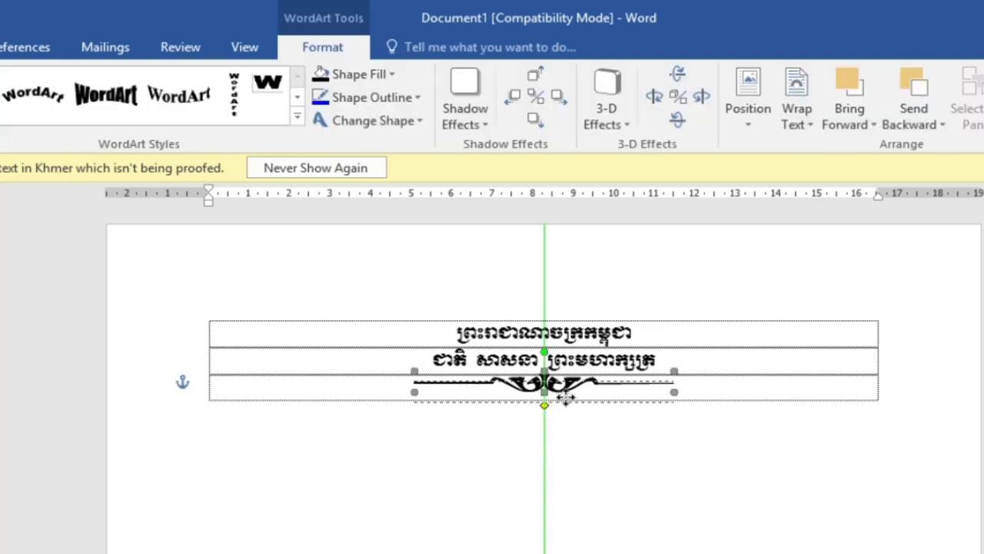
pyautogui.click(716, 462)
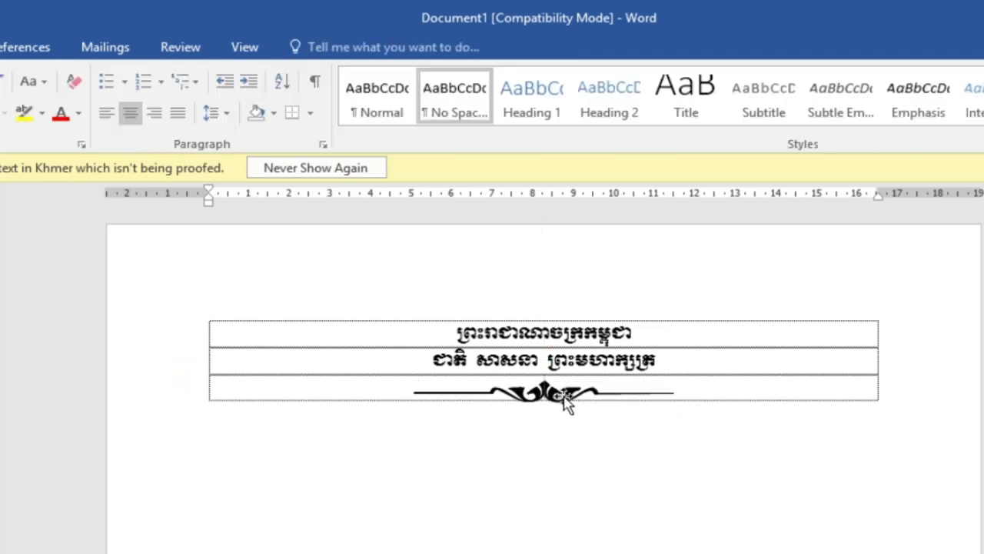
pyautogui.click(564, 394)
pyautogui.press('Delete')
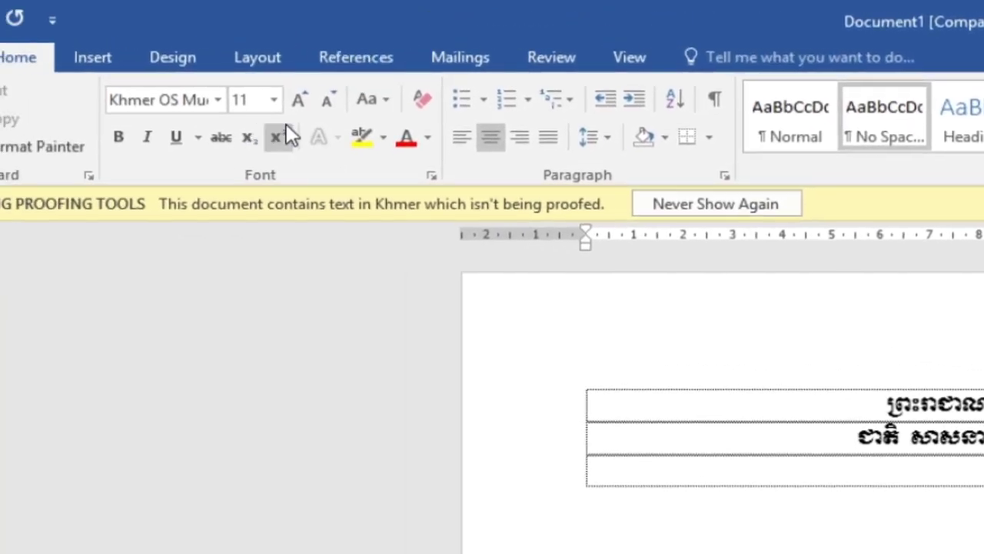
# Insert the Tacteing Digit Seven ornament glyph into the third row and select it
pyautogui.click(104, 52)
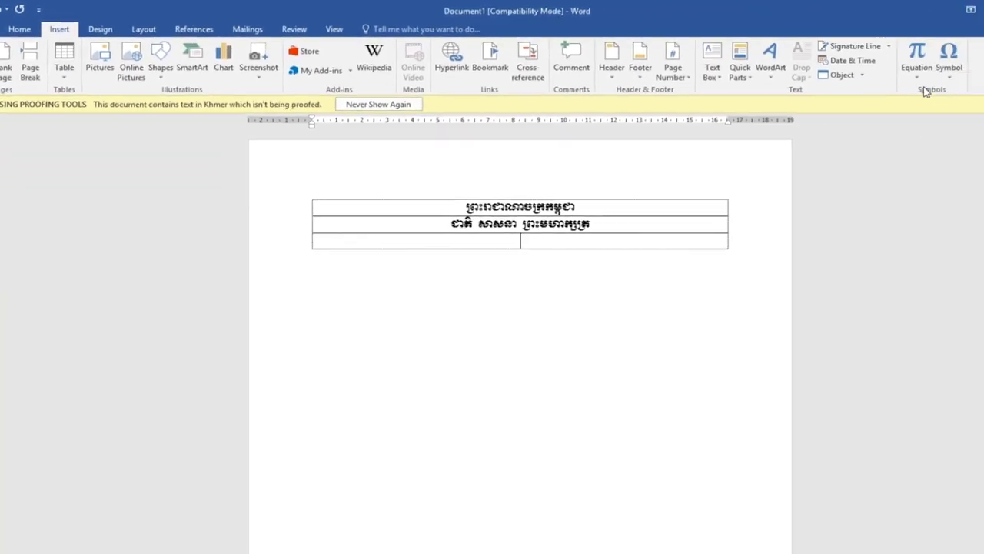
pyautogui.click(891, 58)
pyautogui.click(906, 156)
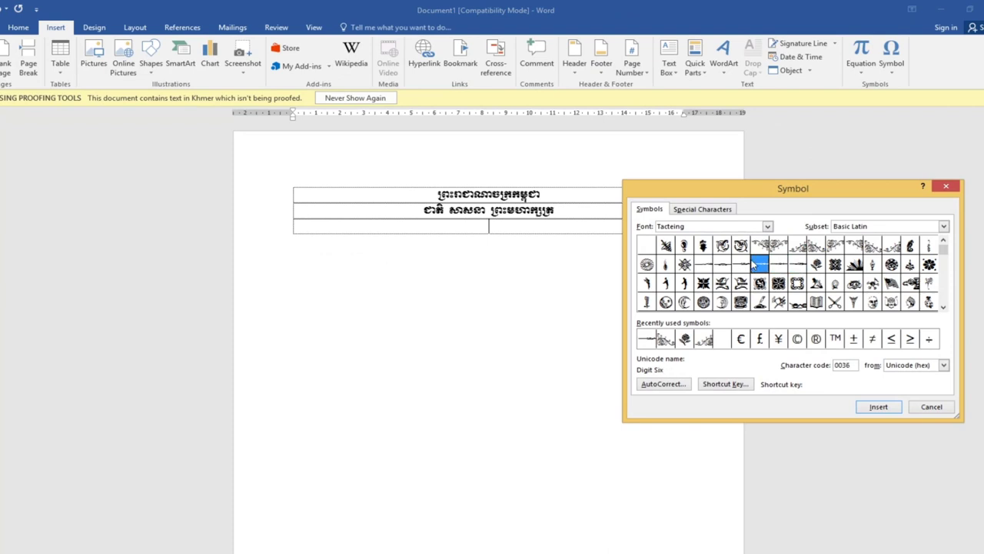
pyautogui.click(775, 266)
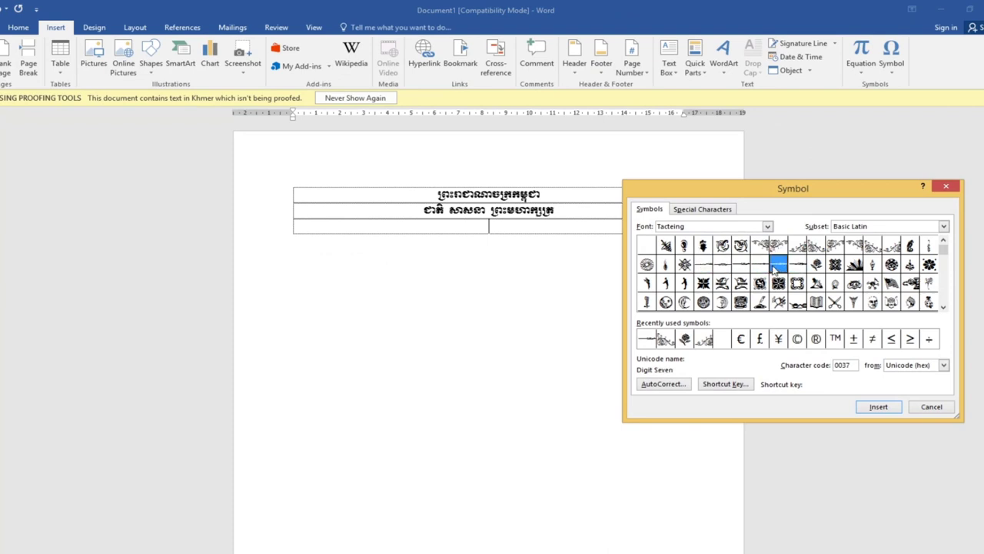
pyautogui.click(895, 413)
pyautogui.click(927, 406)
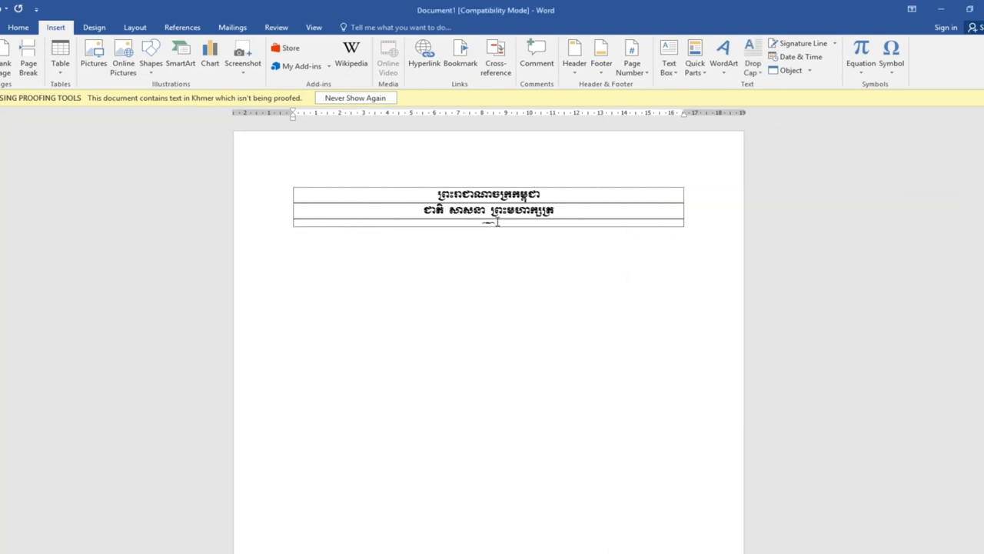
pyautogui.moveTo(498, 222); pyautogui.dragTo(482, 223)
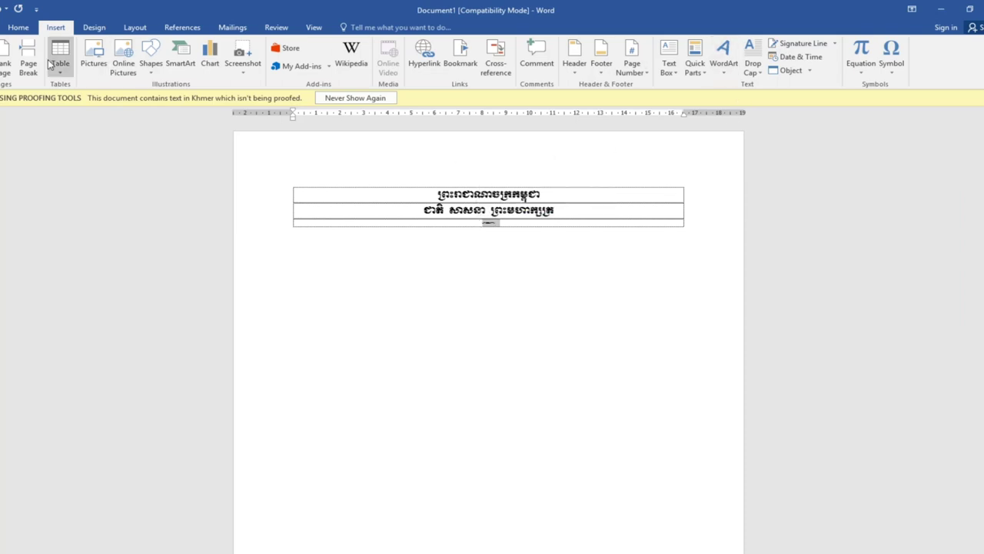
pyautogui.click(723, 74)
# Convert the selected ornament to first-style WordArt in the Tacteing font
pyautogui.click(728, 94)
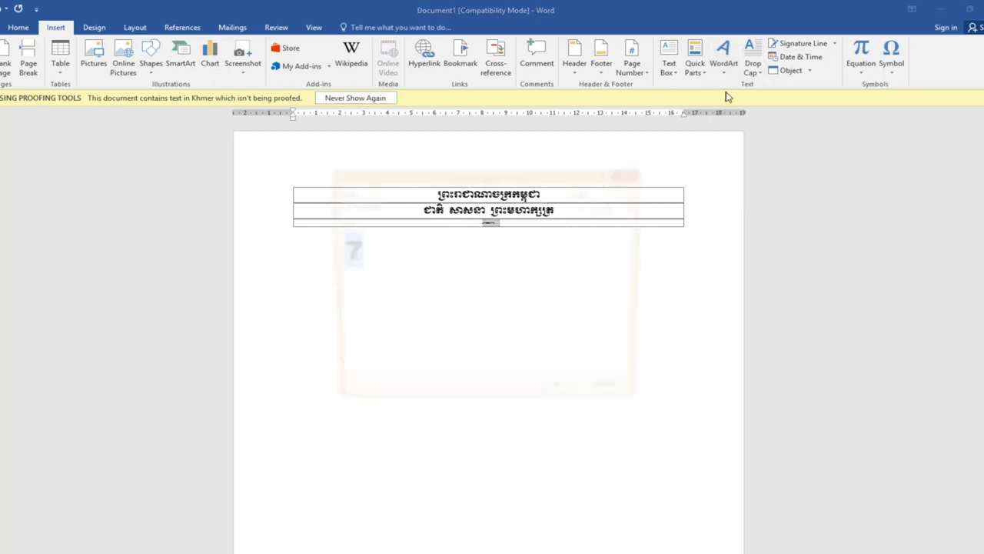
pyautogui.click(462, 203)
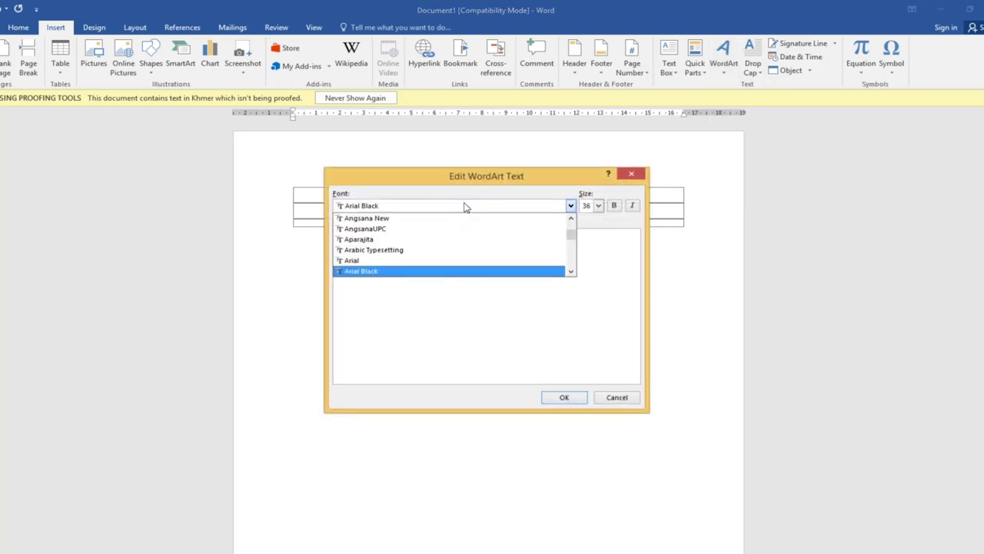
pyautogui.moveTo(573, 219); pyautogui.dragTo(573, 250)
pyautogui.moveTo(683, 228); pyautogui.dragTo(683, 240)
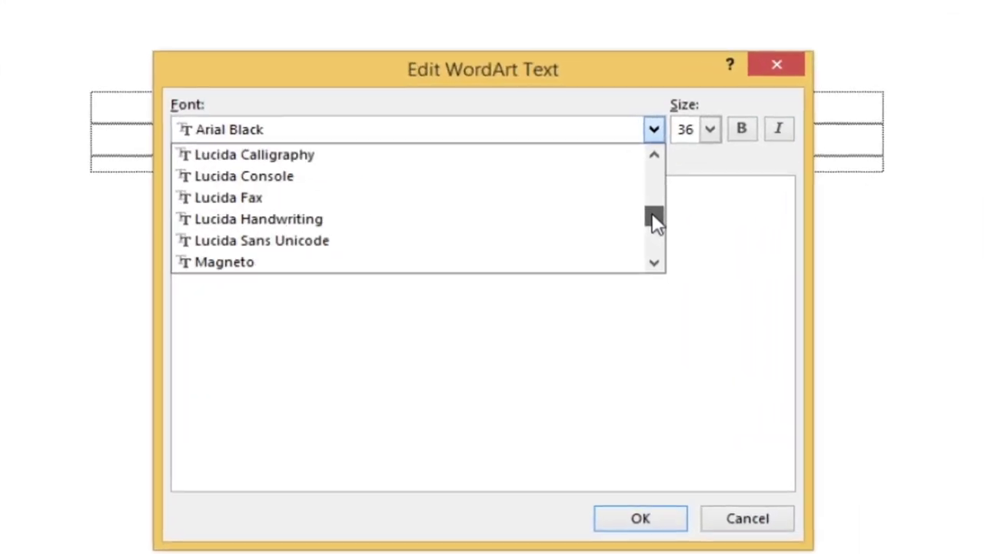
pyautogui.scroll(-1, 509, 220)
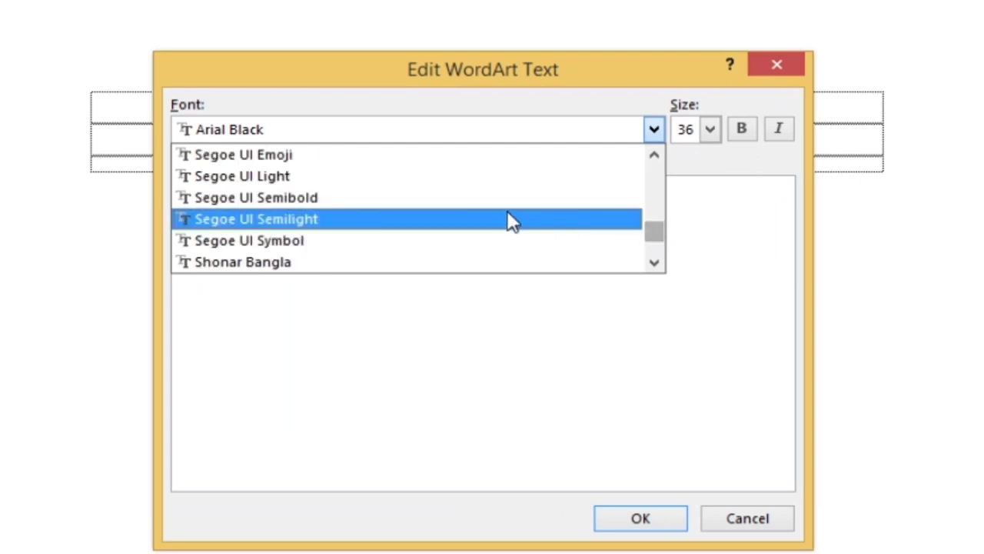
pyautogui.scroll(-2, 510, 220)
pyautogui.scroll(-2, 510, 220)
pyautogui.scroll(-3, 530, 226)
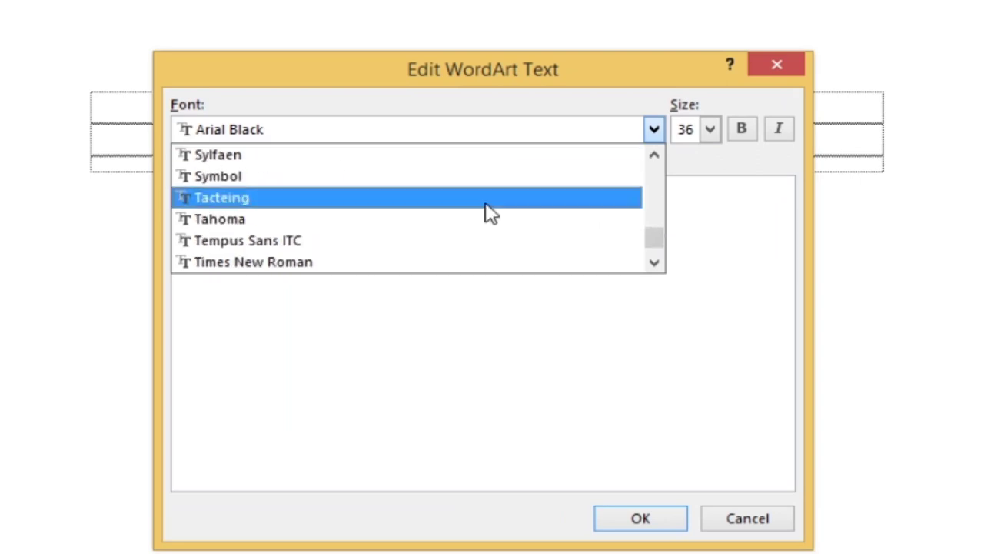
pyautogui.click(230, 204)
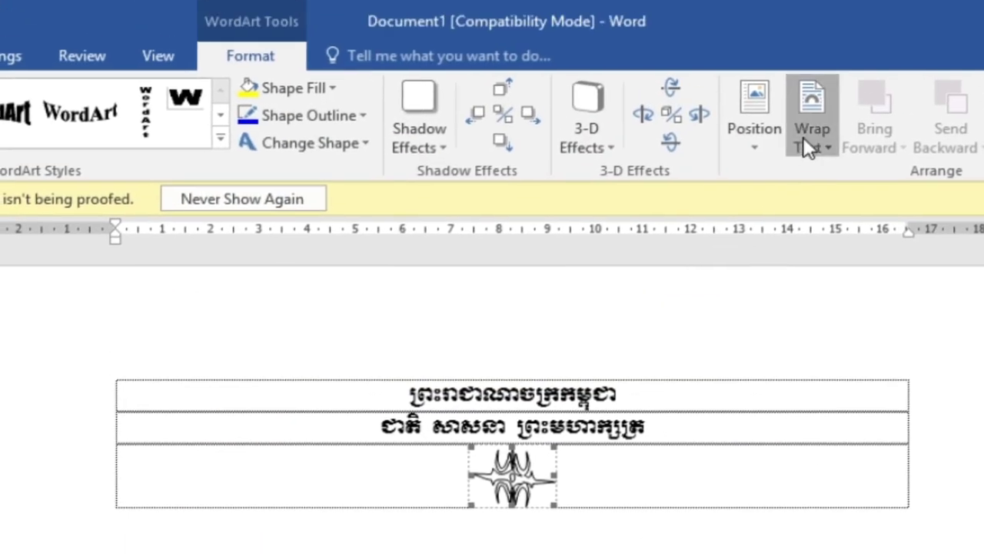
# Set the ornament to In Front of Text and stretch it wide and flat
pyautogui.click(813, 142)
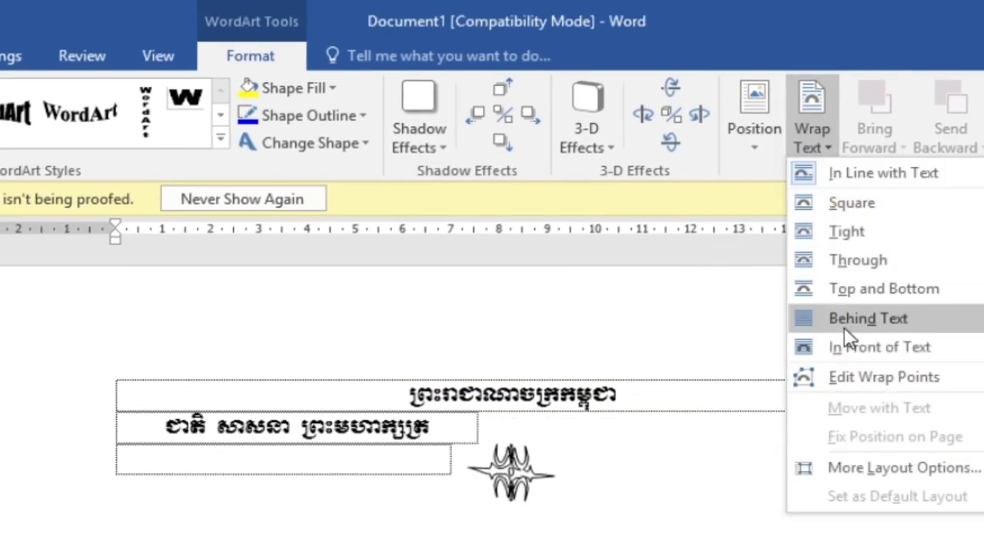
pyautogui.click(833, 350)
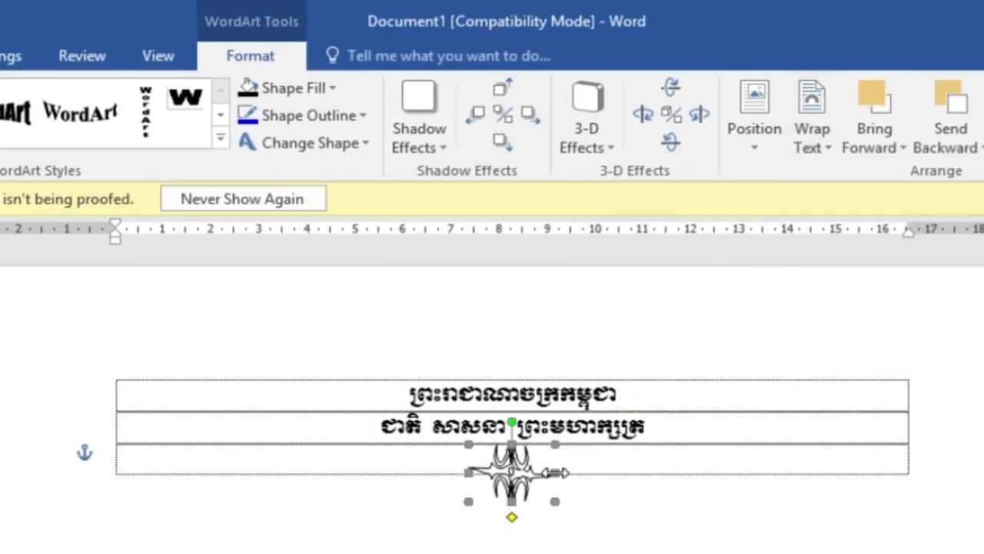
pyautogui.moveTo(555, 472); pyautogui.dragTo(687, 472)
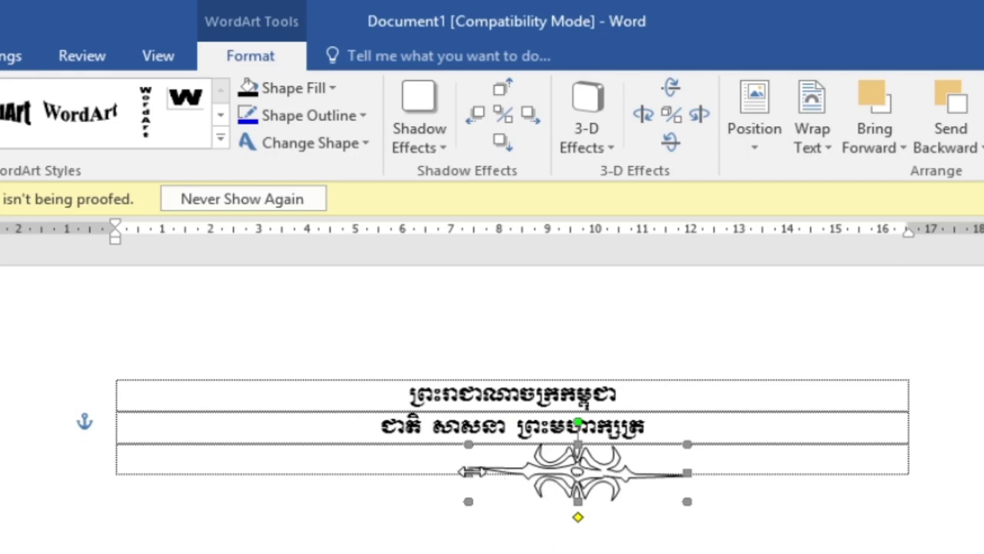
pyautogui.moveTo(470, 472); pyautogui.dragTo(398, 472)
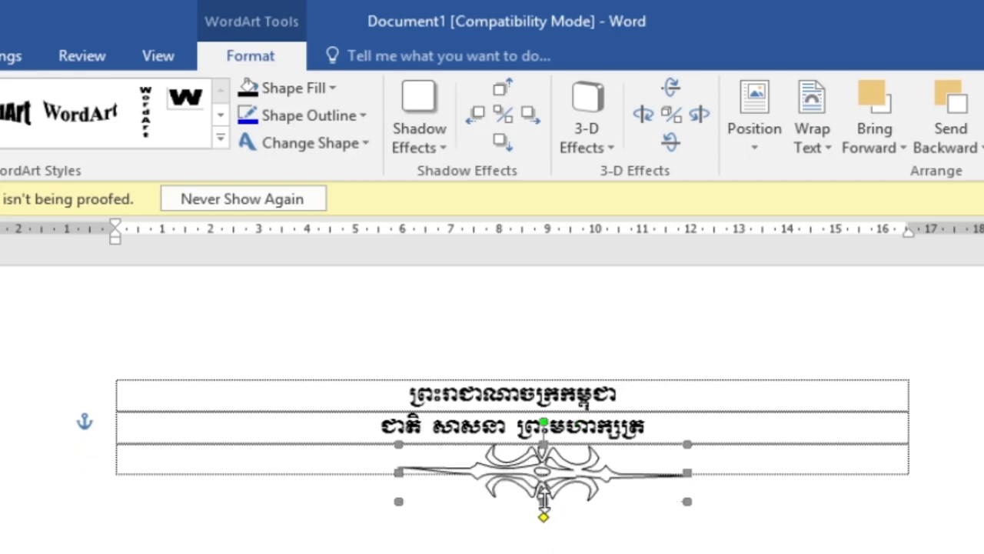
pyautogui.moveTo(546, 501)
pyautogui.mouseDown()
pyautogui.moveTo(546, 471)
pyautogui.moveTo(537, 477)
pyautogui.mouseUp()
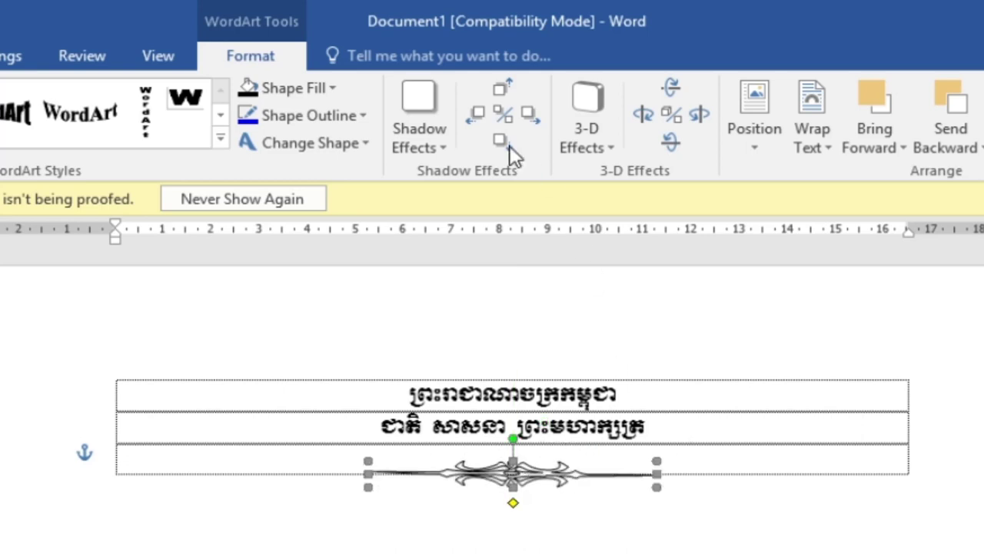
# Fill the ornament solid black and centre it in the table's third row
pyautogui.click(285, 85)
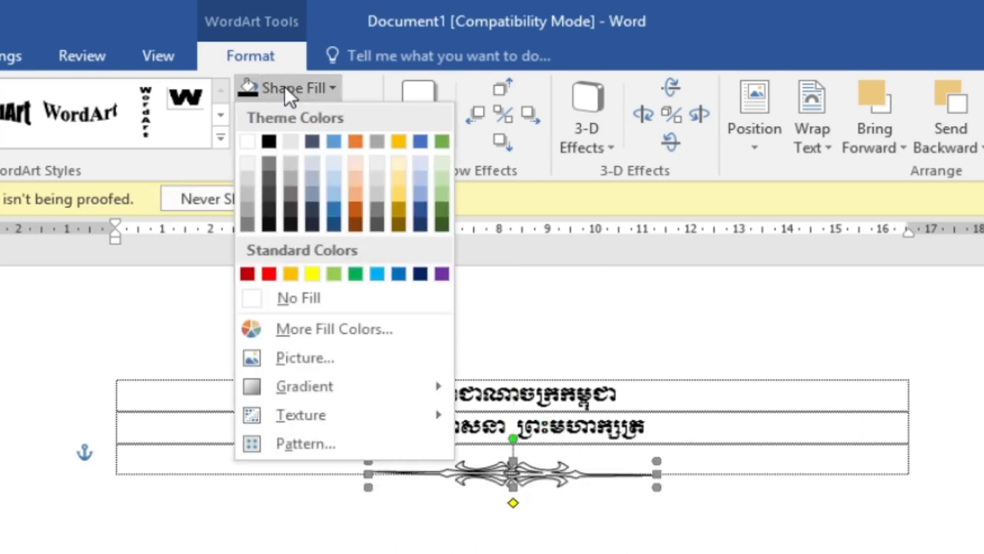
pyautogui.click(266, 142)
pyautogui.click(686, 428)
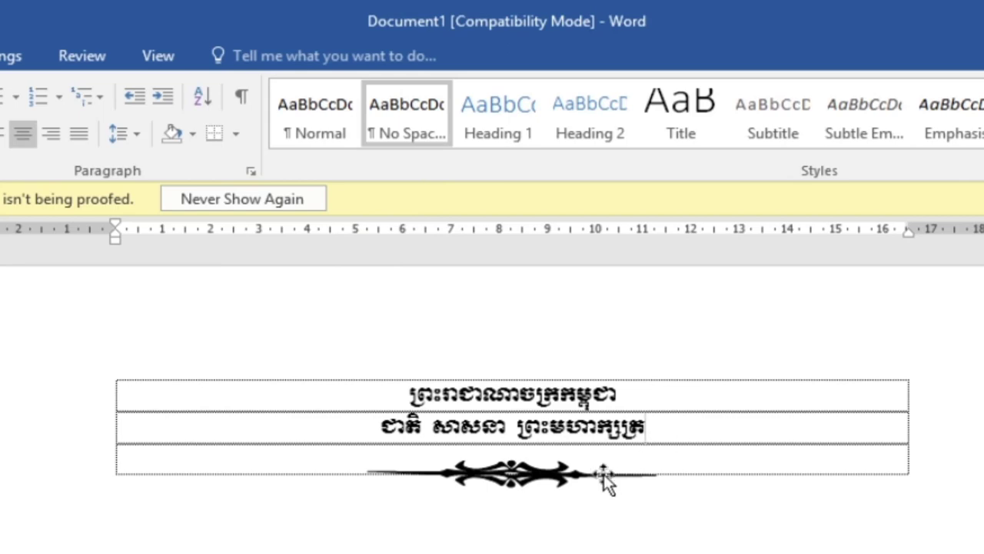
pyautogui.moveTo(551, 470); pyautogui.dragTo(541, 468)
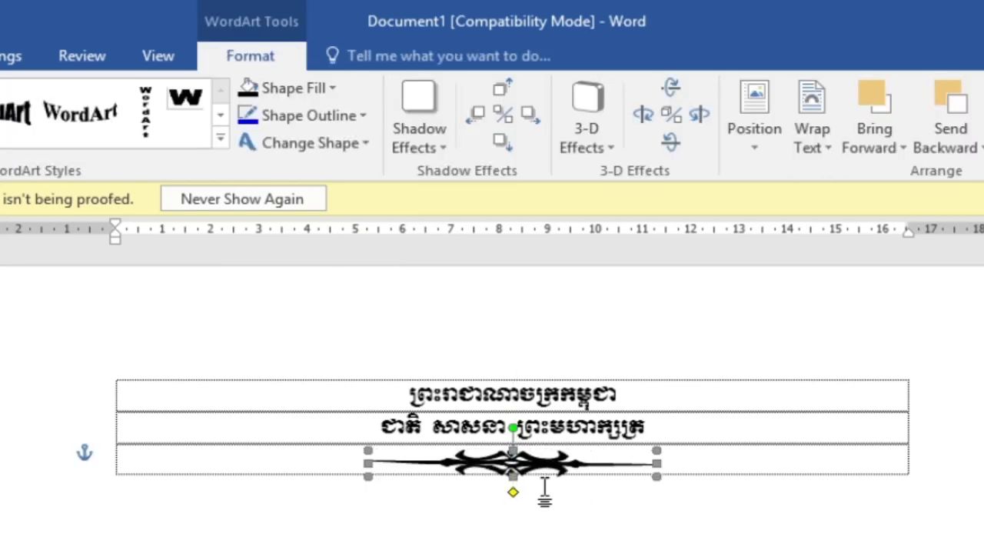
pyautogui.click(575, 268)
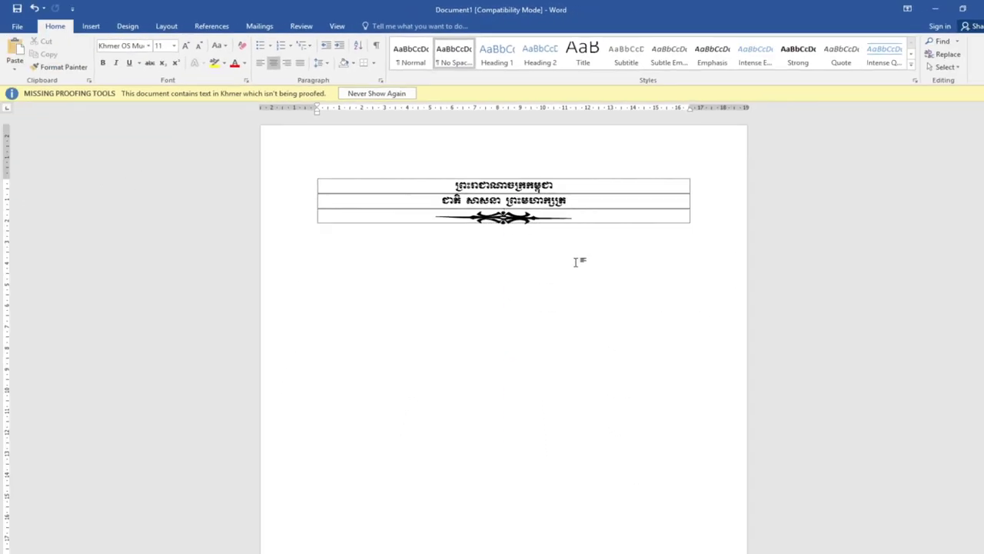
# Delete the ornament WordArt and draw a roughly 6.24 × 2.83 cm text box over the table
pyautogui.click(520, 224)
pyautogui.press('Delete')
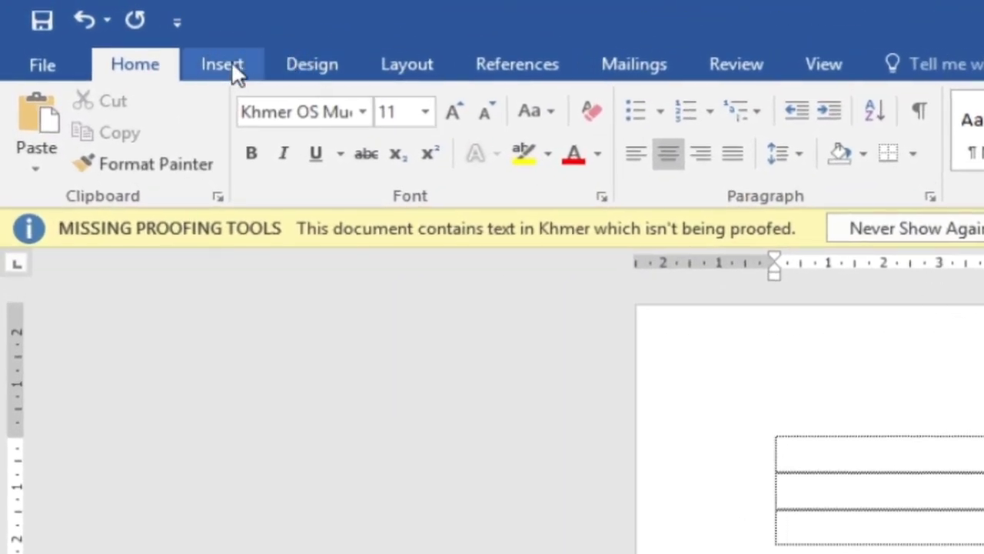
pyautogui.click(228, 62)
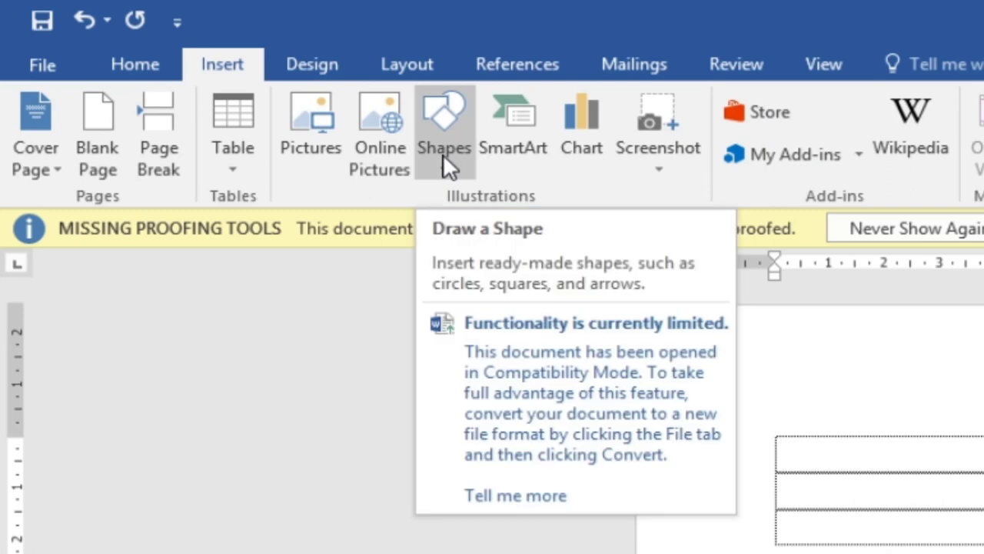
pyautogui.click(443, 154)
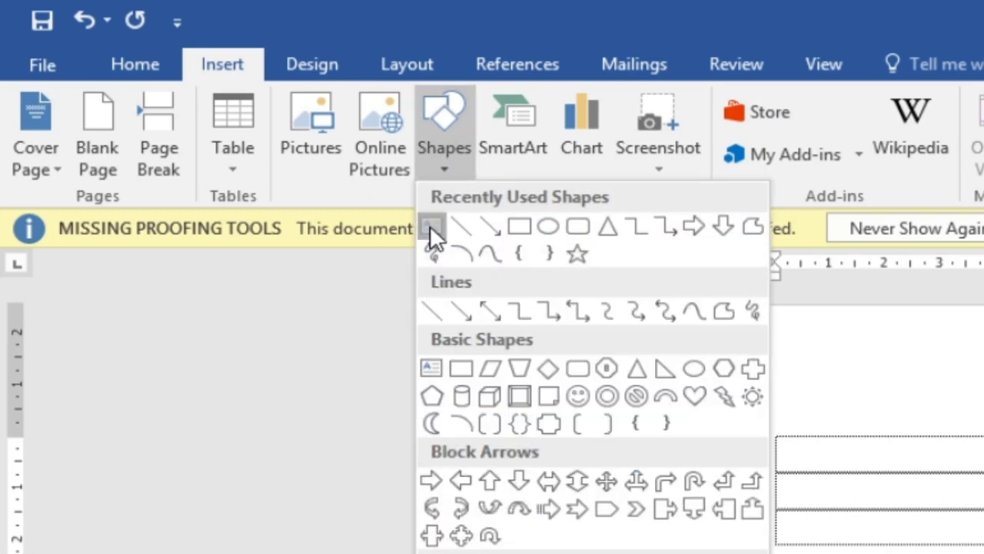
pyautogui.click(430, 225)
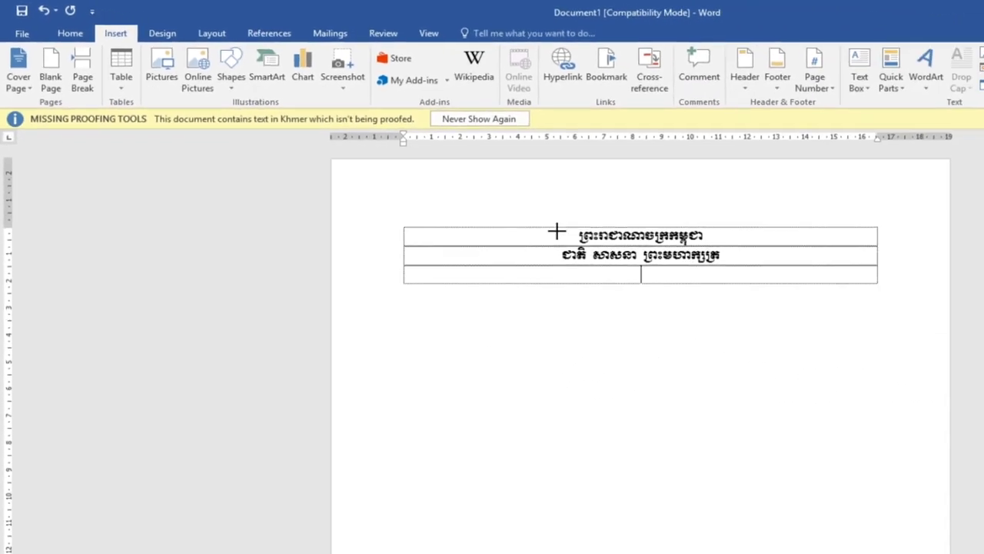
pyautogui.moveTo(444, 194); pyautogui.dragTo(614, 268)
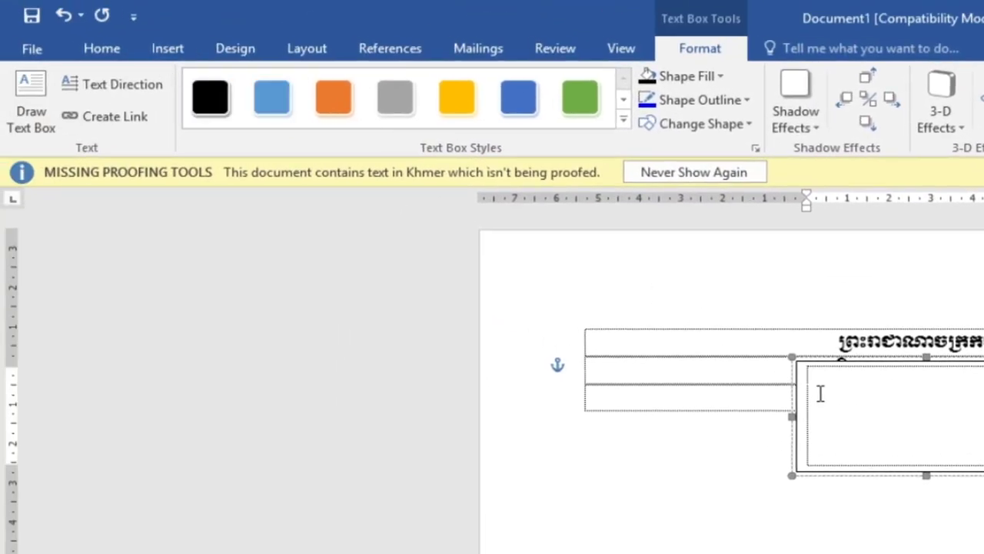
# Insert the Tacteing Digit Seven line ornament into the text box via More Symbols
pyautogui.click(167, 48)
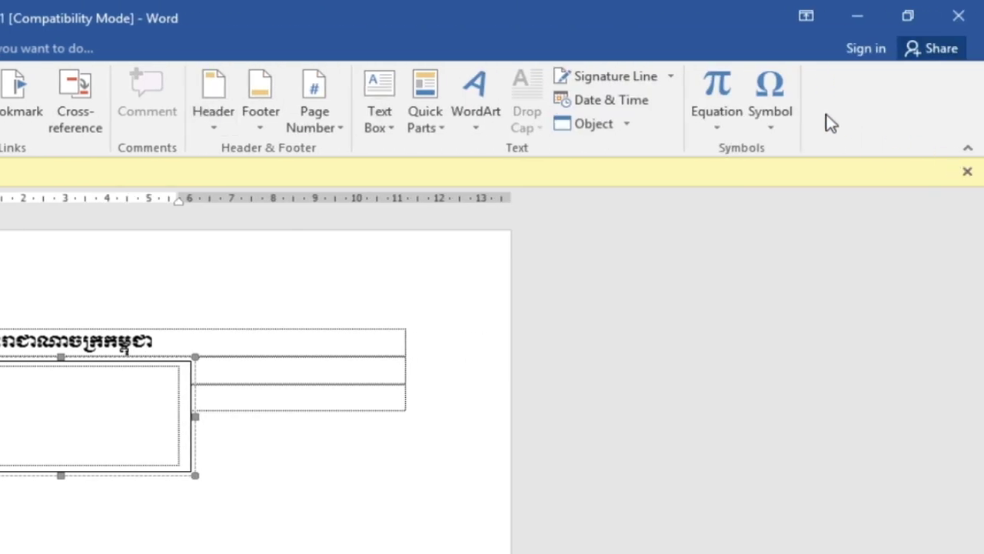
pyautogui.click(781, 108)
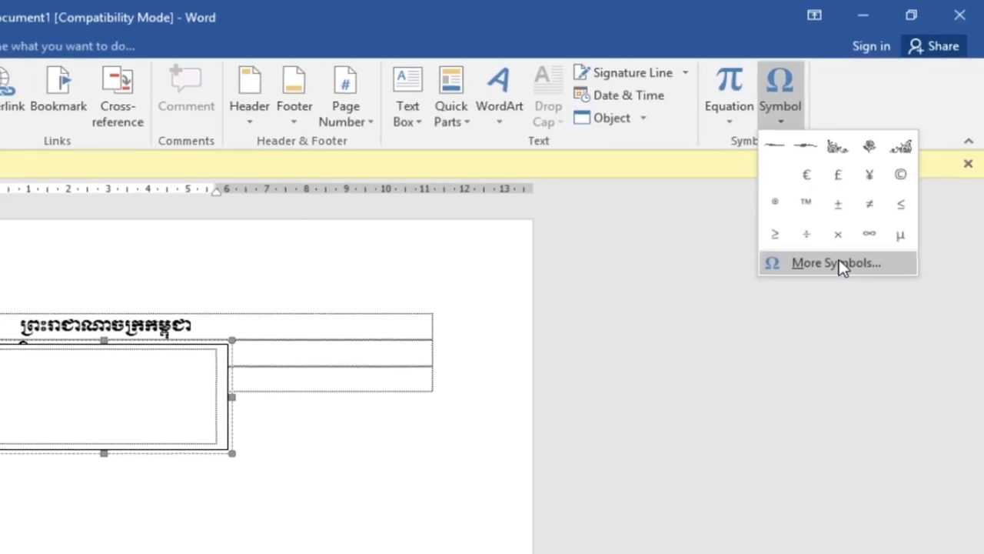
pyautogui.click(841, 262)
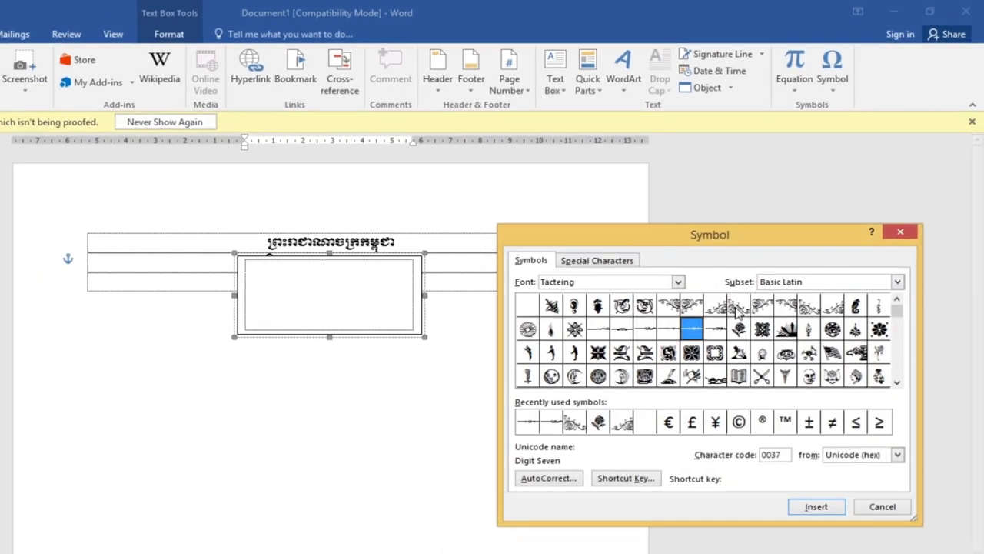
pyautogui.click(669, 331)
pyautogui.moveTo(652, 332); pyautogui.dragTo(673, 332)
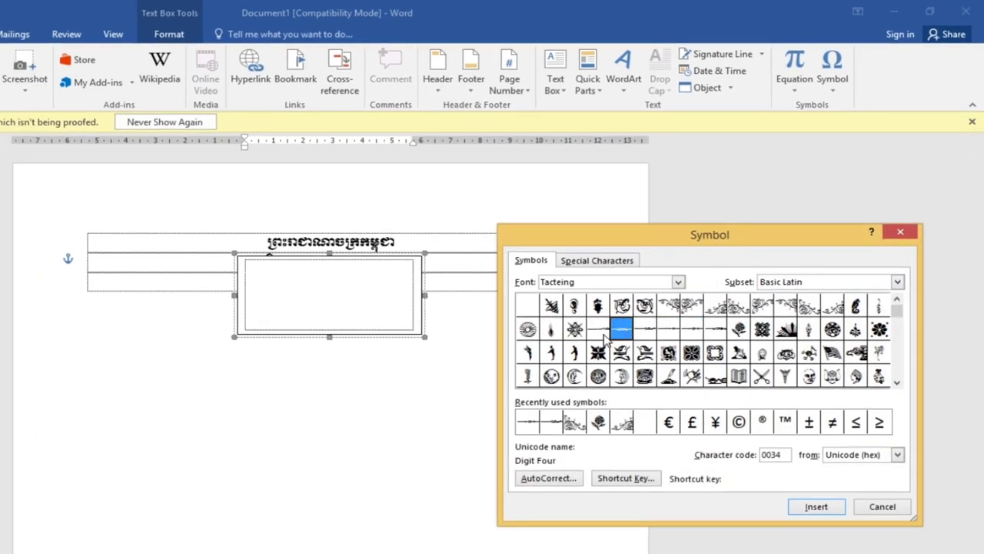
pyautogui.press('Right')
pyautogui.press('Right')
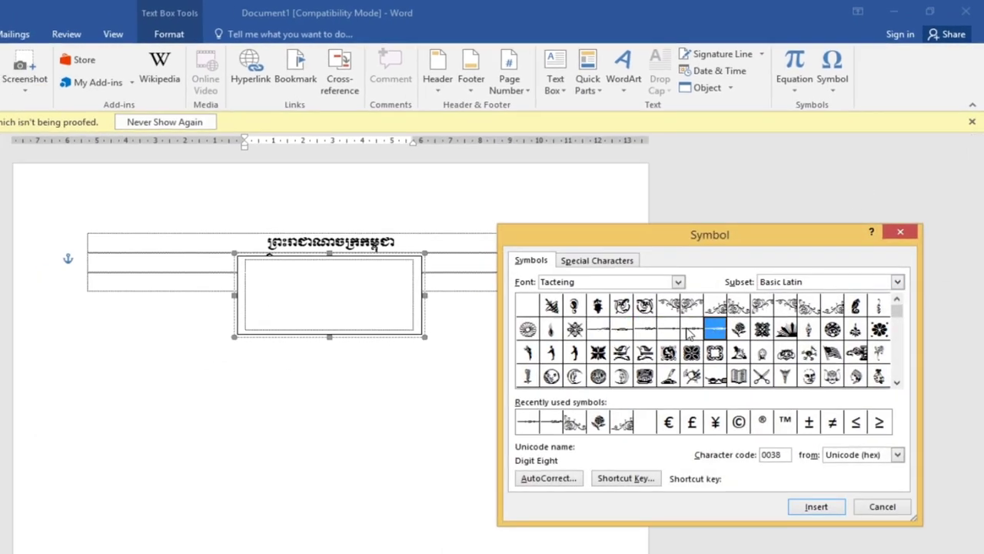
pyautogui.press('Left')
pyautogui.click(816, 509)
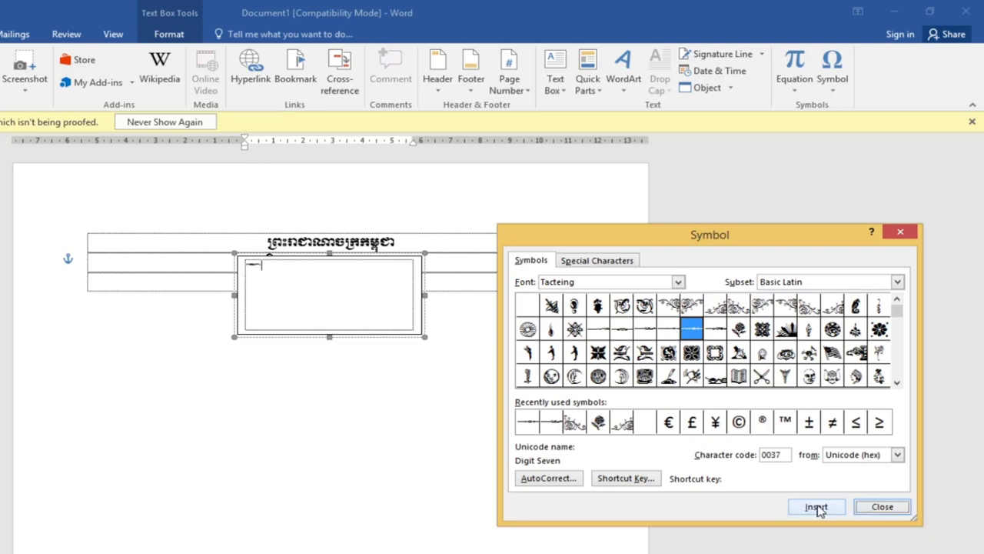
pyautogui.click(864, 509)
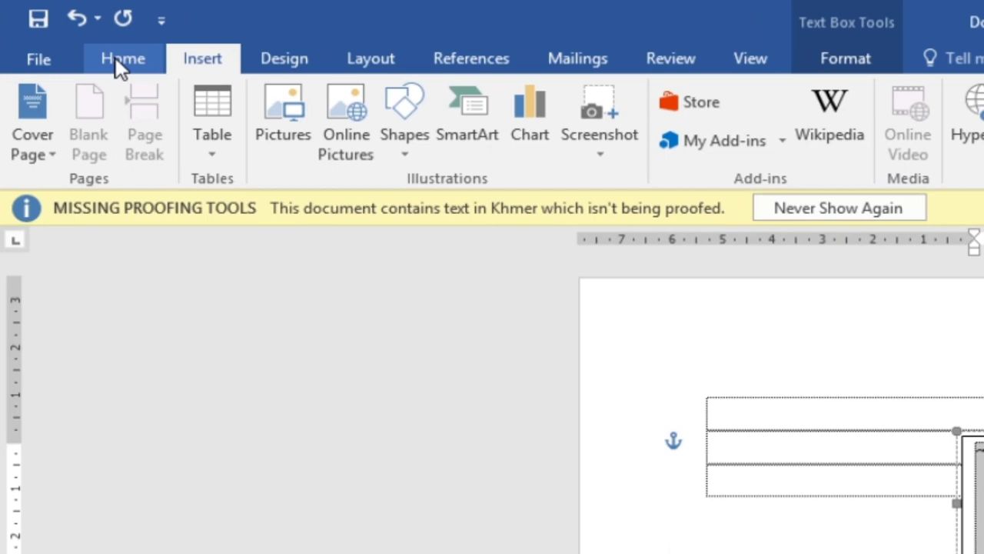
# Center the Tacteing ornament in its text box and grow its font to 80 pt
pyautogui.click(117, 60)
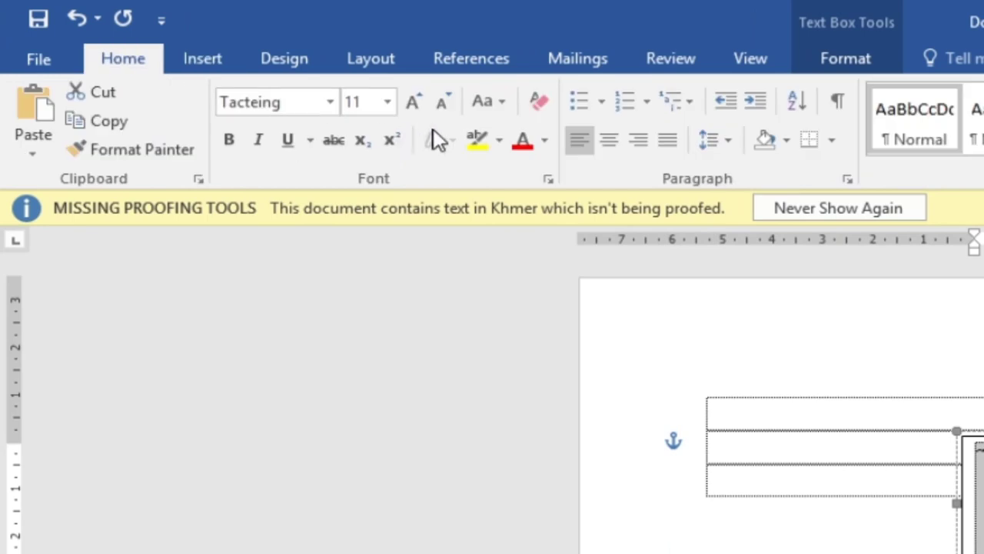
pyautogui.click(621, 141)
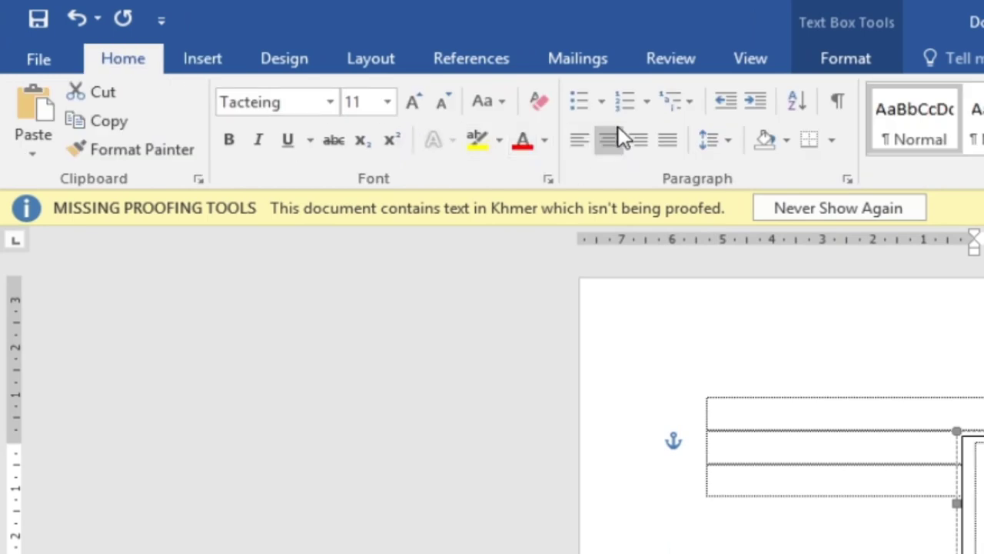
pyautogui.click(413, 103)
pyautogui.click(412, 103)
pyautogui.click(413, 103)
pyautogui.click(412, 103)
pyautogui.click(412, 103)
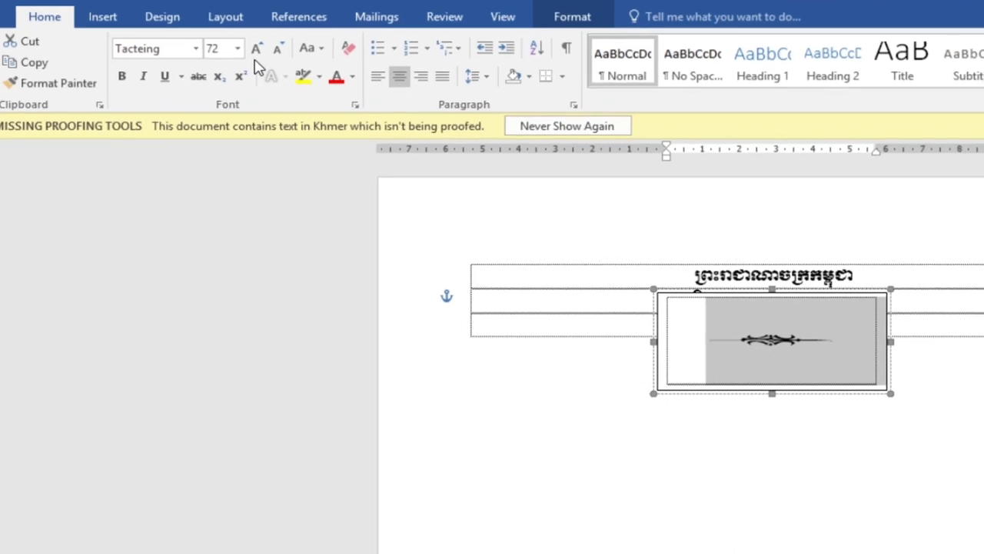
pyautogui.click(256, 49)
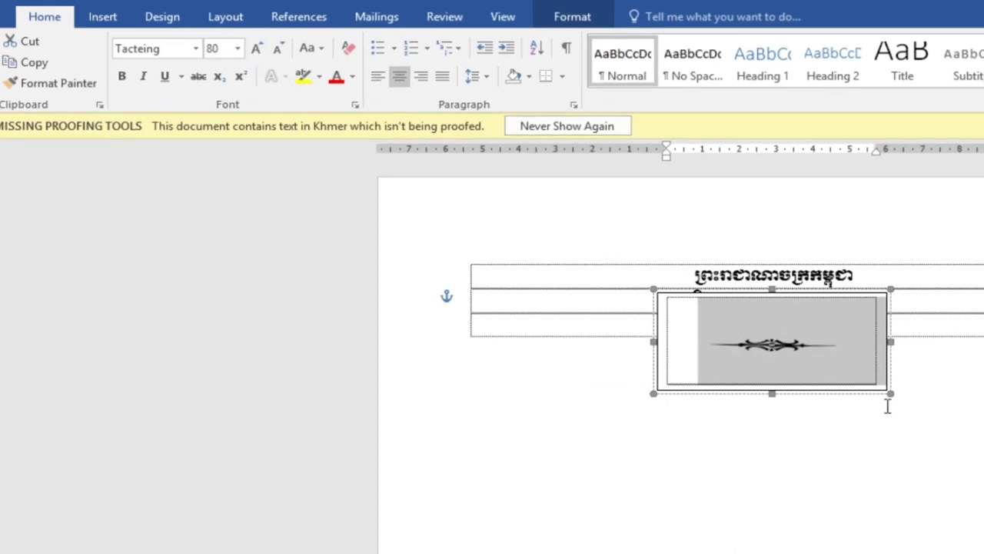
pyautogui.click(830, 394)
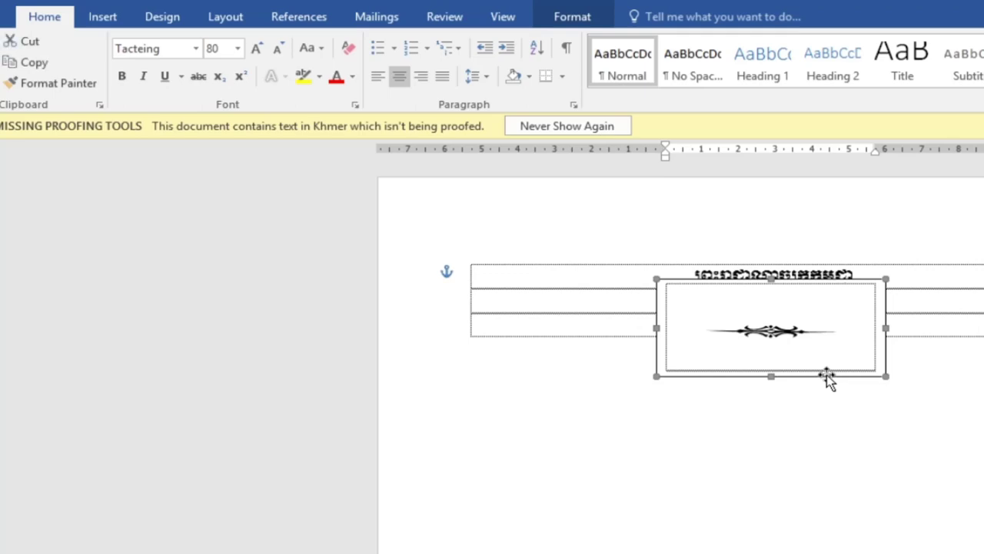
# Set the ornament text box to Behind Text wrapping with no outline
pyautogui.click(565, 16)
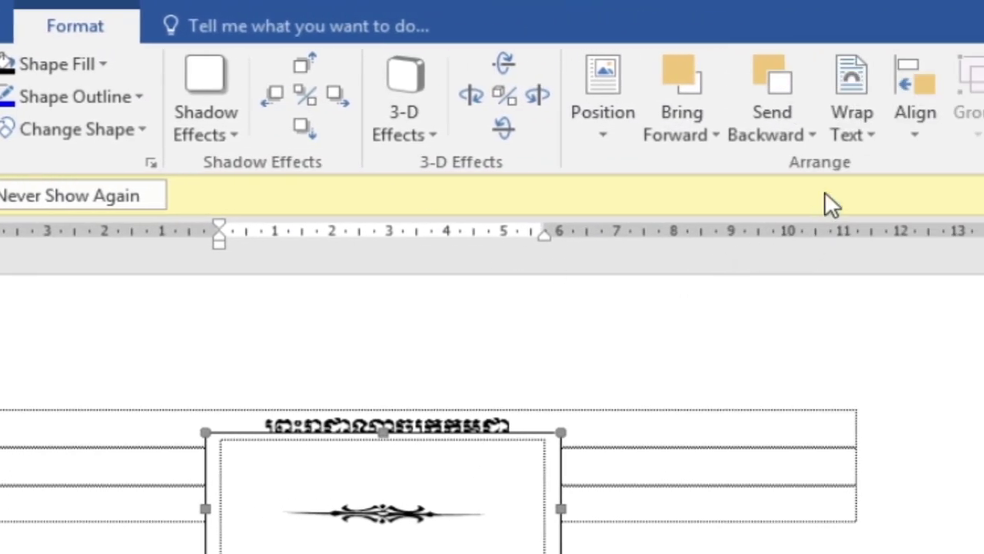
pyautogui.click(849, 127)
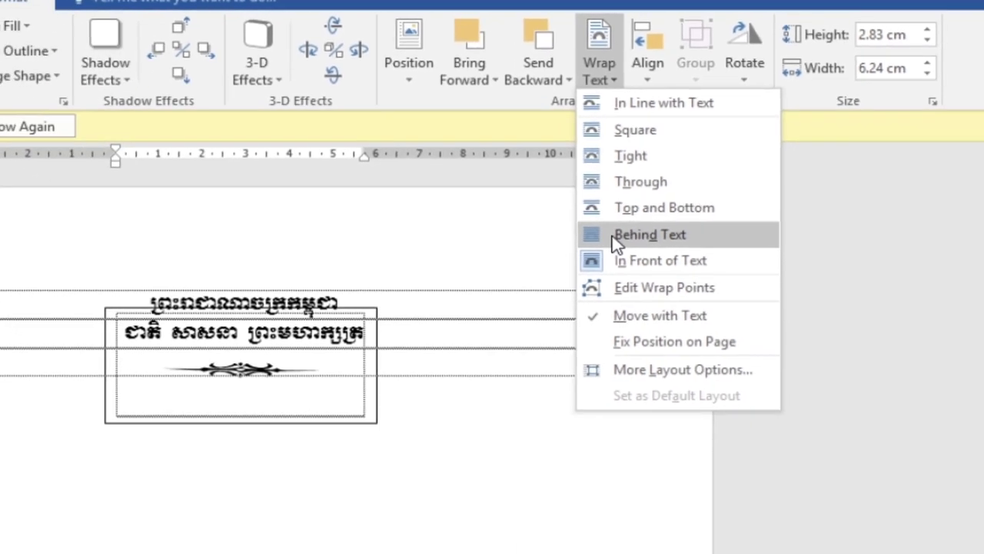
pyautogui.click(618, 237)
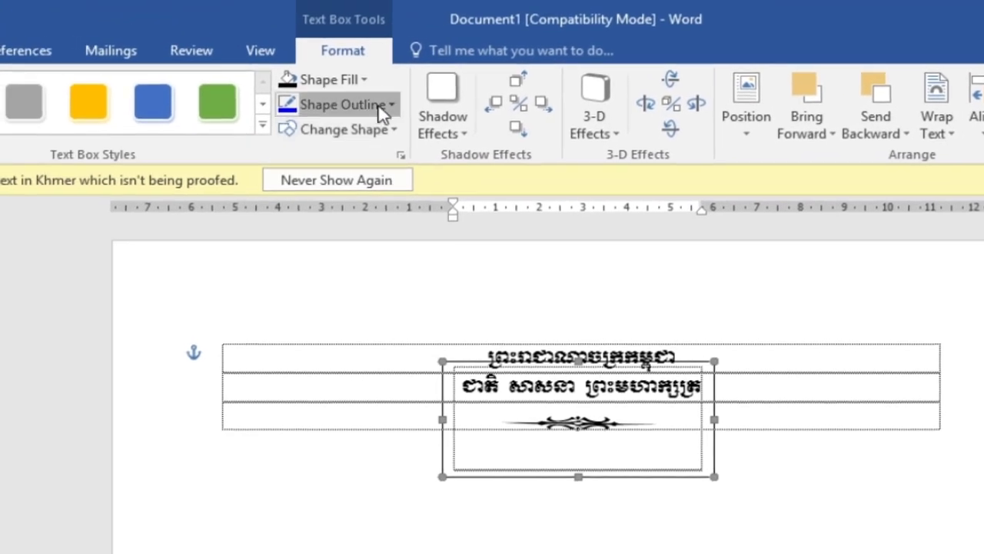
pyautogui.click(381, 106)
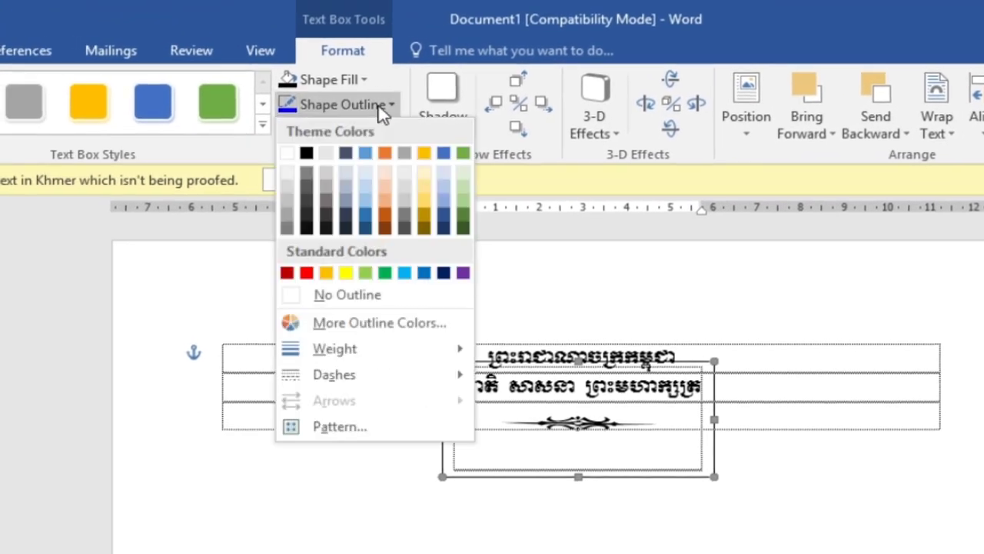
pyautogui.click(425, 304)
pyautogui.click(744, 398)
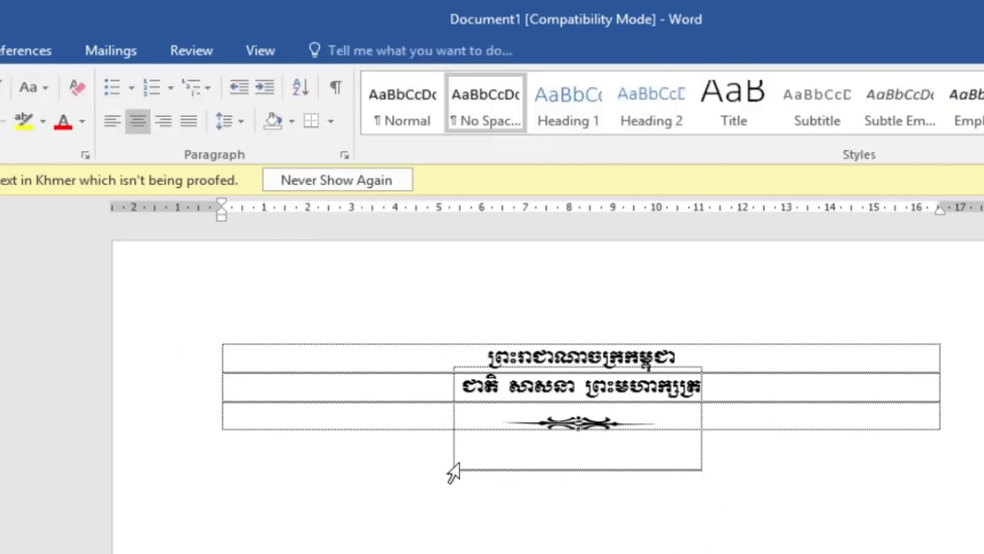
# Shorten the text box and shift it so the ornament sits beneath the header lines
pyautogui.click(672, 447)
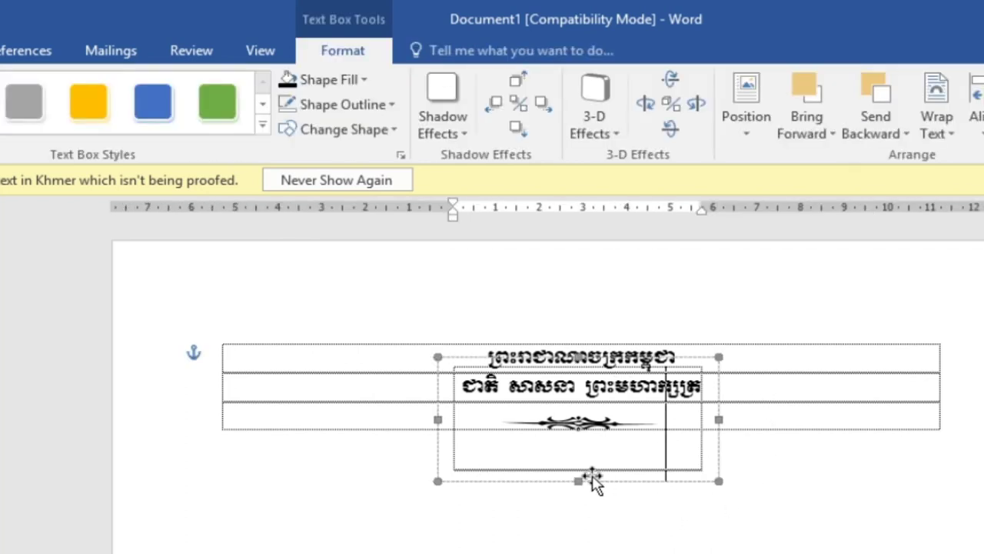
pyautogui.moveTo(578, 472); pyautogui.dragTo(578, 459)
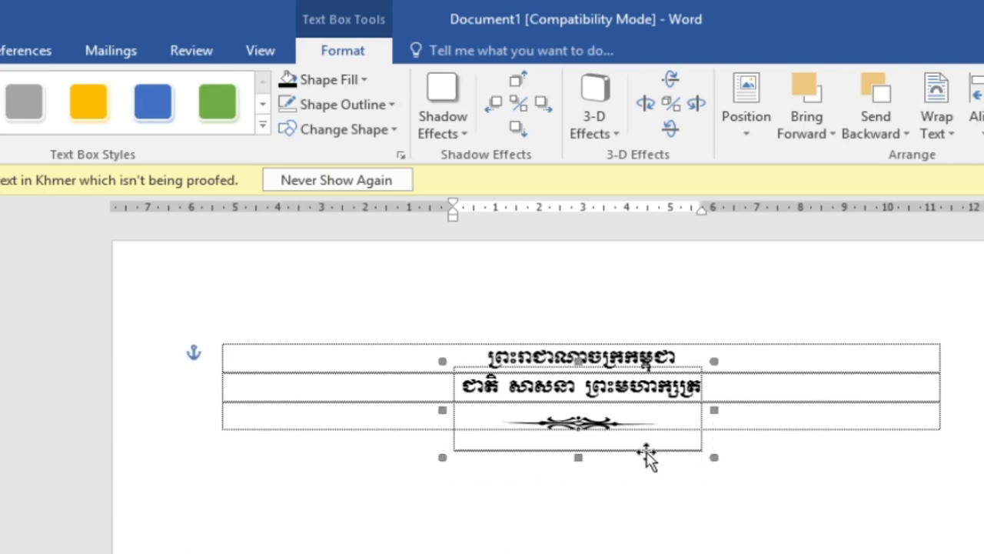
pyautogui.moveTo(649, 454)
pyautogui.mouseDown()
pyautogui.moveTo(560, 546)
pyautogui.moveTo(655, 457)
pyautogui.mouseUp()
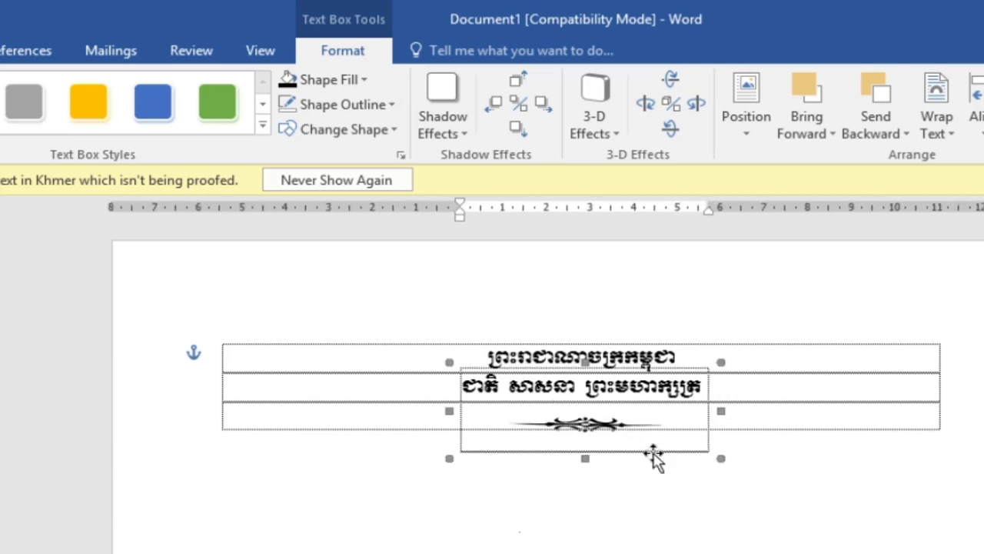
# Check the page in print preview, then return to the document
pyautogui.click(838, 379)
pyautogui.click(15, 27)
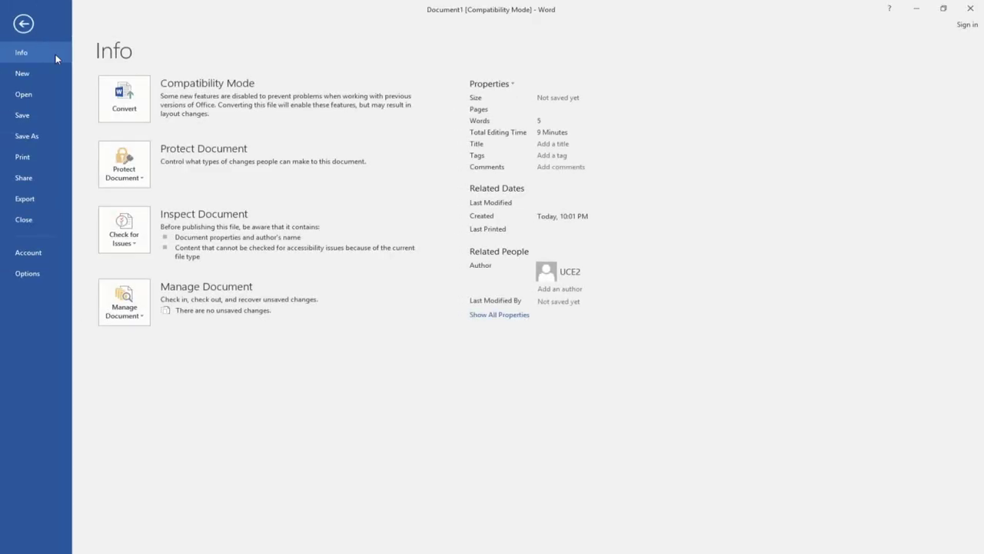
pyautogui.click(63, 163)
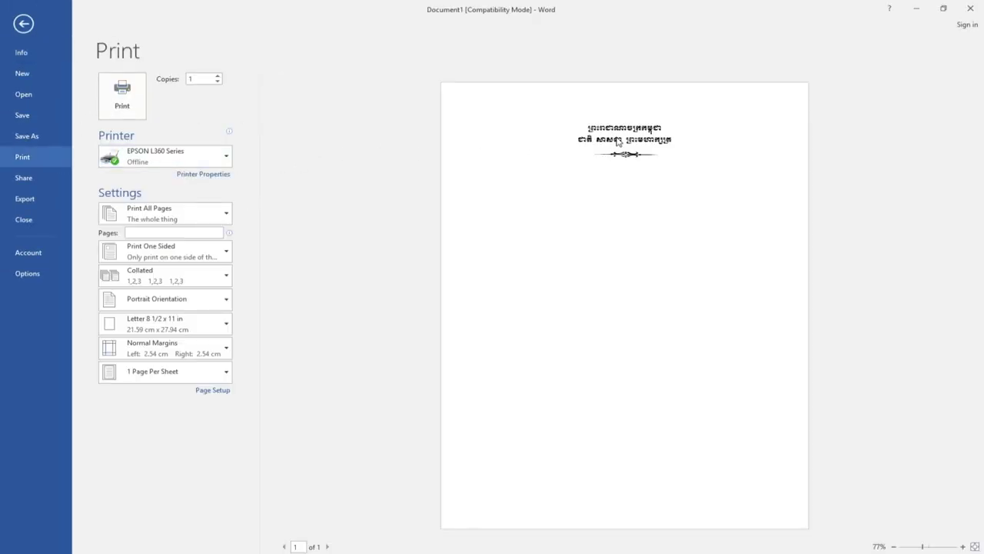
pyautogui.click(23, 23)
# Delete the ornament text box from the table's third row
pyautogui.click(541, 230)
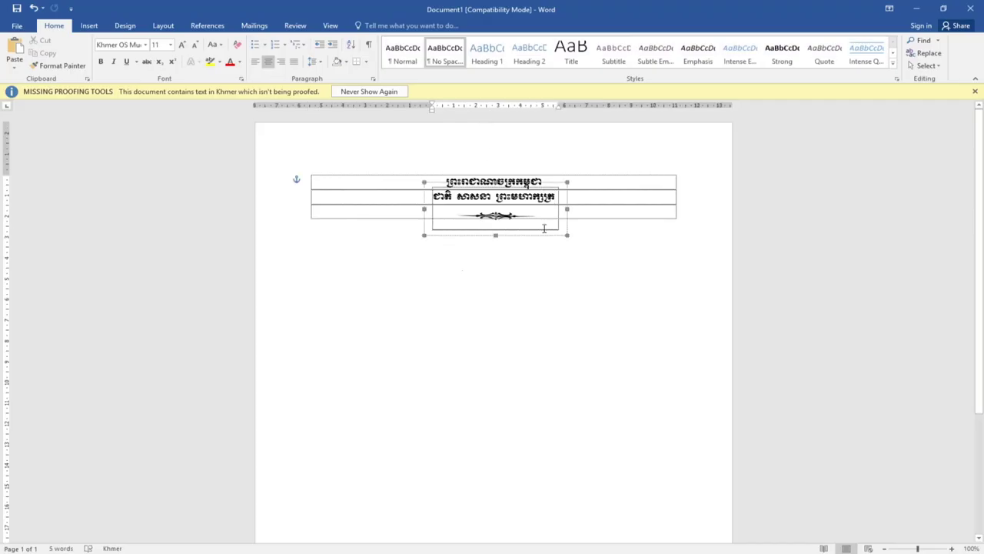
pyautogui.press('Delete')
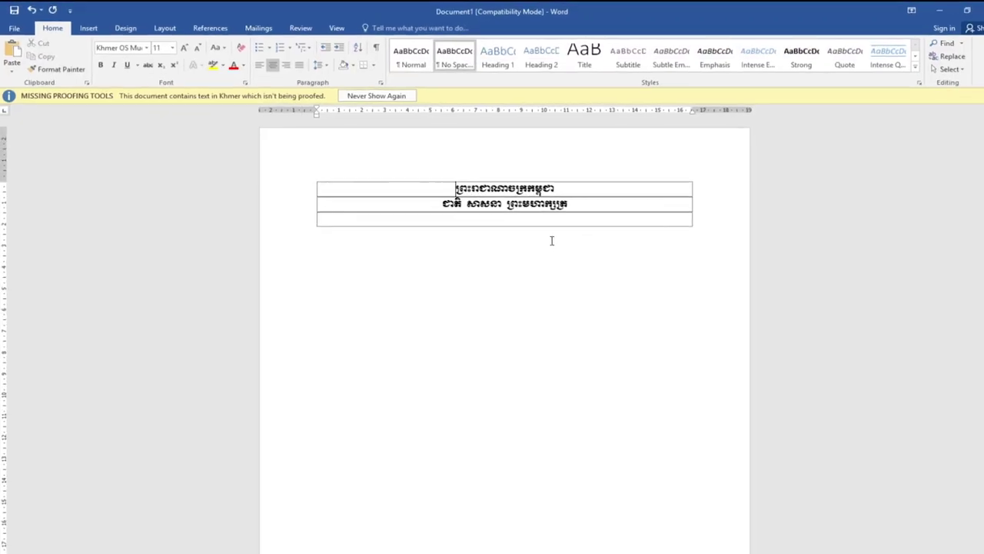
pyautogui.click(90, 25)
# Draw a new text box over the table and insert a Tacteing ornament glyph into it
pyautogui.click(200, 92)
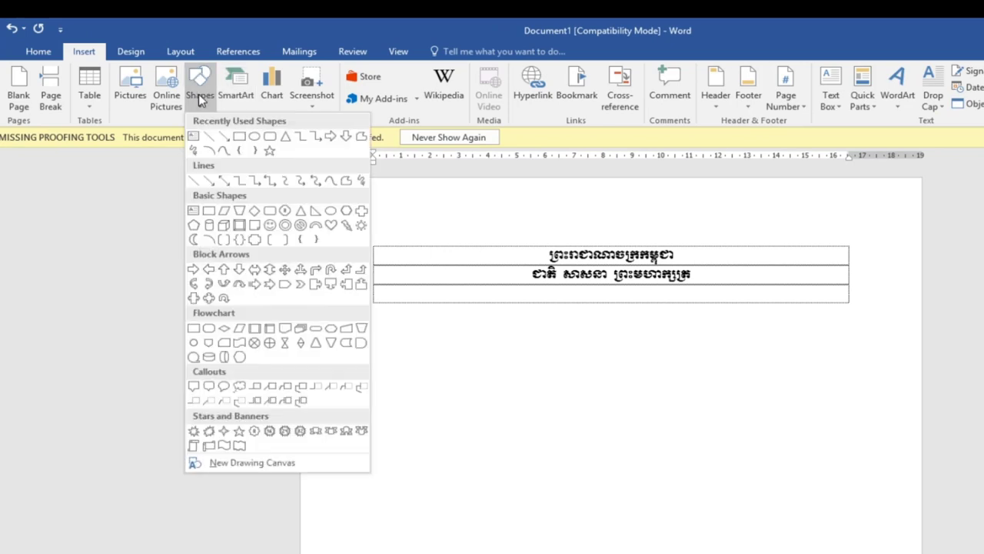
pyautogui.click(193, 136)
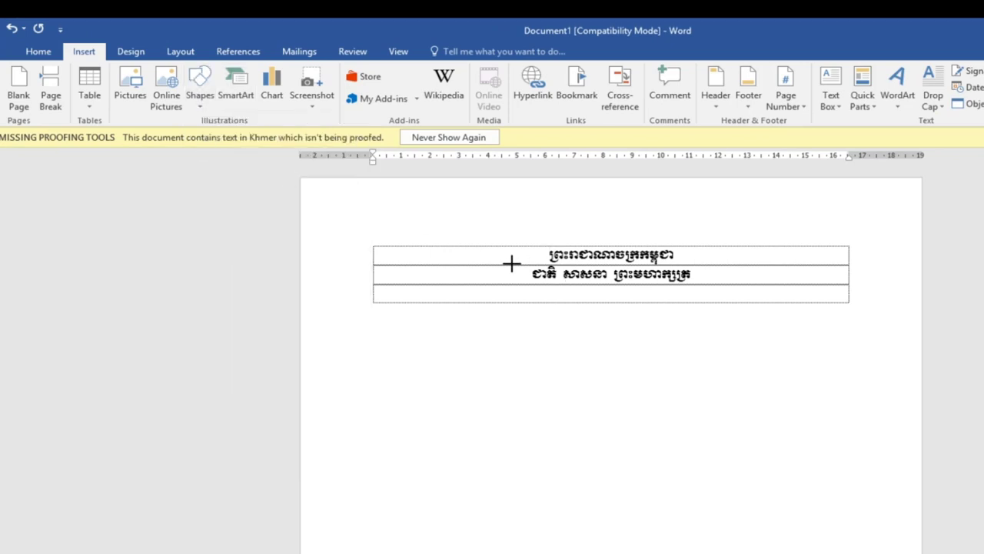
pyautogui.moveTo(511, 258); pyautogui.dragTo(704, 337)
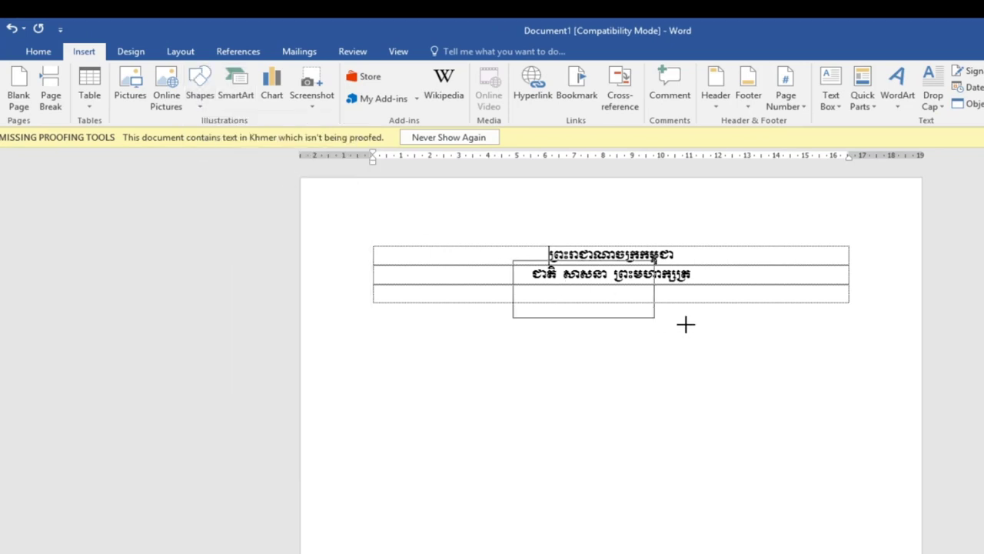
pyautogui.click(80, 52)
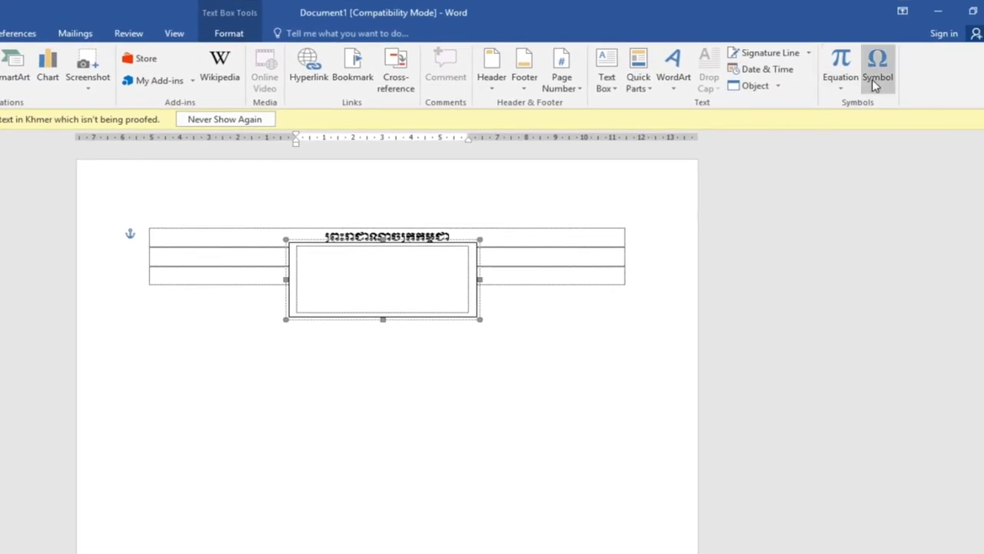
pyautogui.click(878, 73)
pyautogui.click(903, 192)
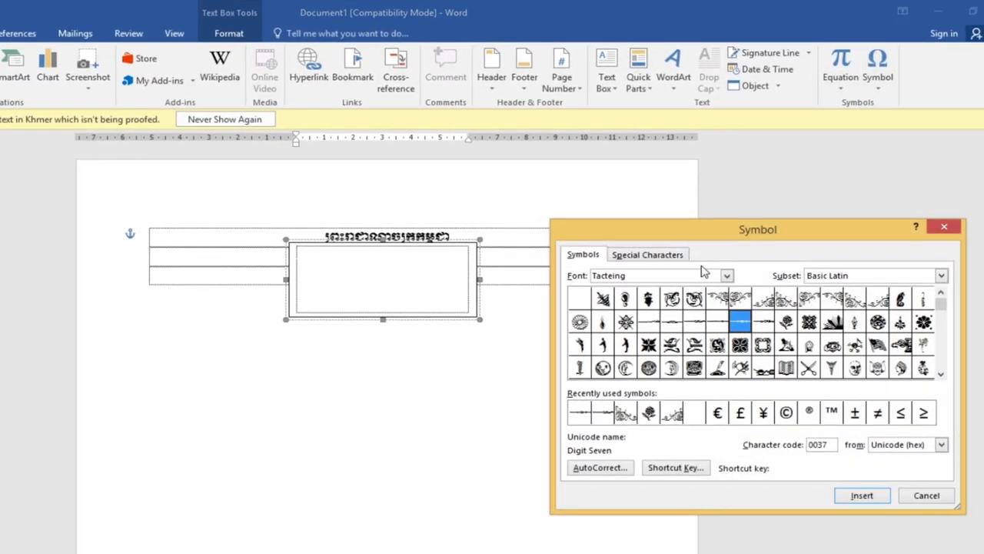
pyautogui.click(763, 322)
pyautogui.click(862, 495)
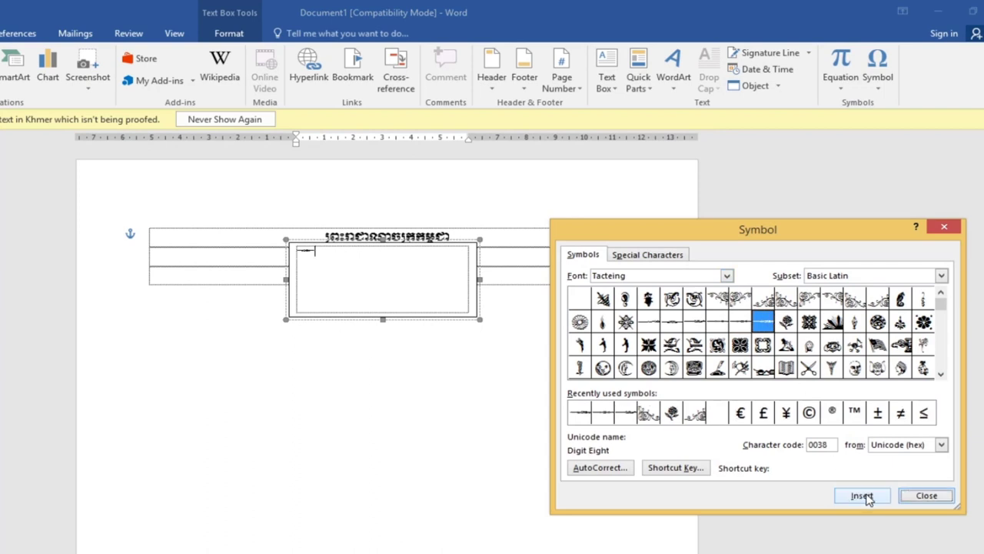
pyautogui.click(927, 496)
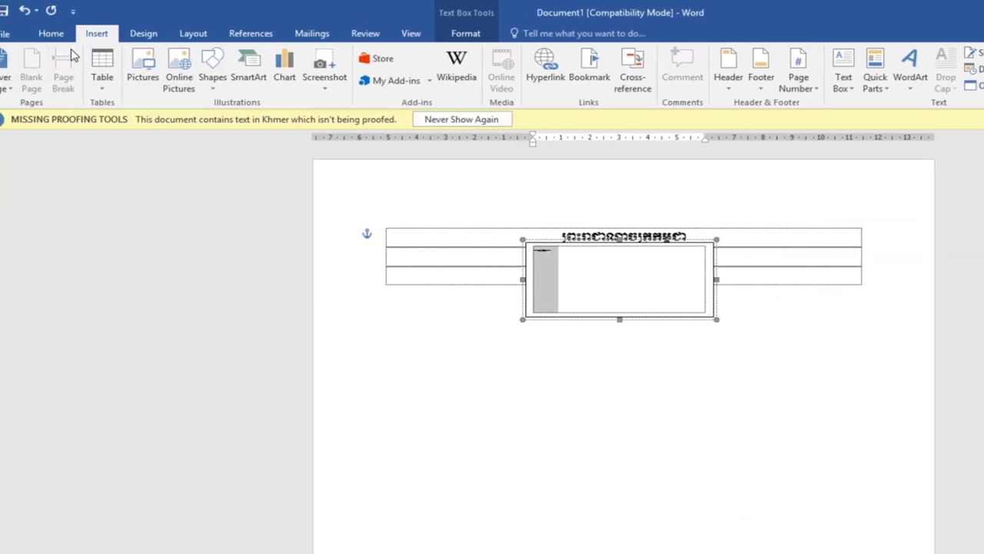
# Center the ornament and grow its font to size 80
pyautogui.click(68, 36)
pyautogui.click(332, 80)
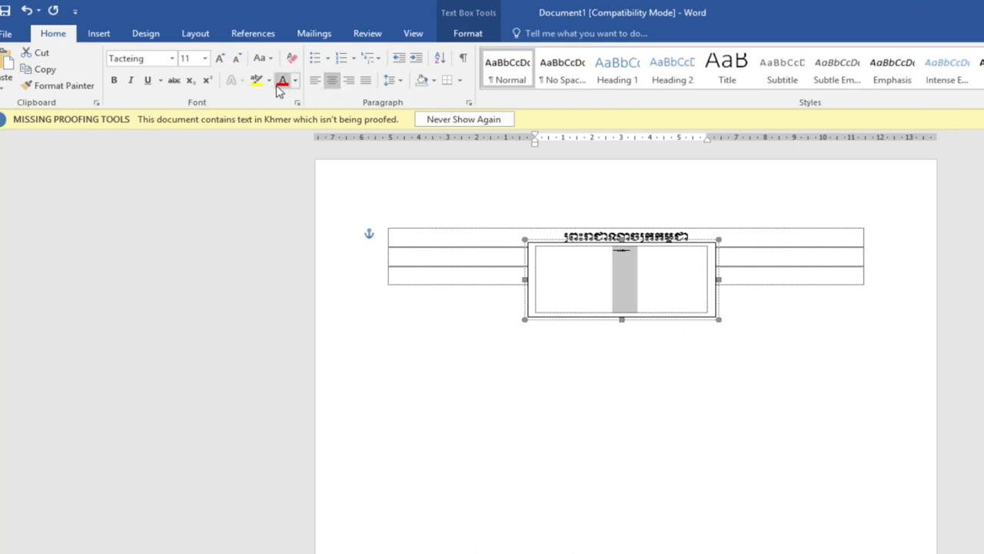
pyautogui.click(219, 59)
pyautogui.click(219, 58)
pyautogui.click(219, 59)
pyautogui.tripleClick(219, 59)
pyautogui.tripleClick(220, 58)
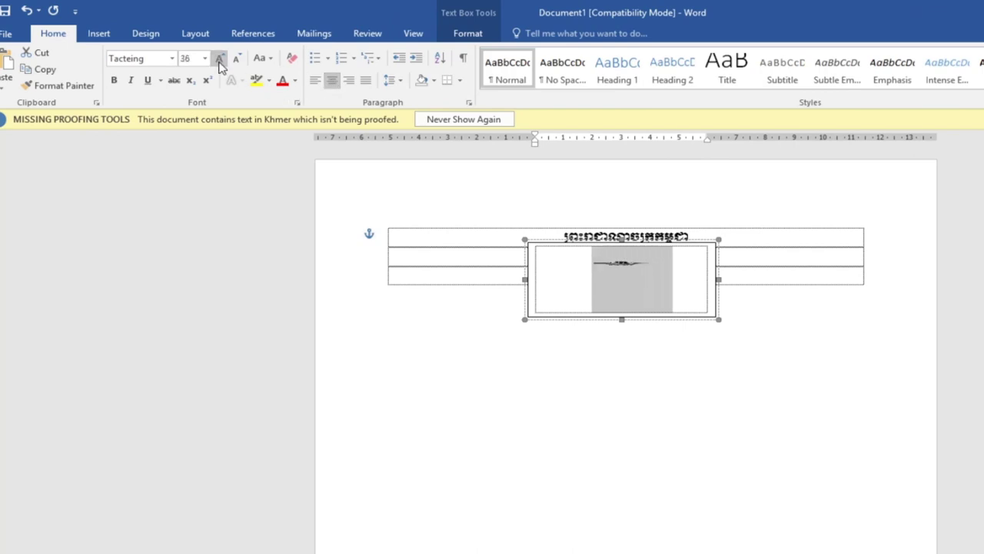
pyautogui.tripleClick(219, 59)
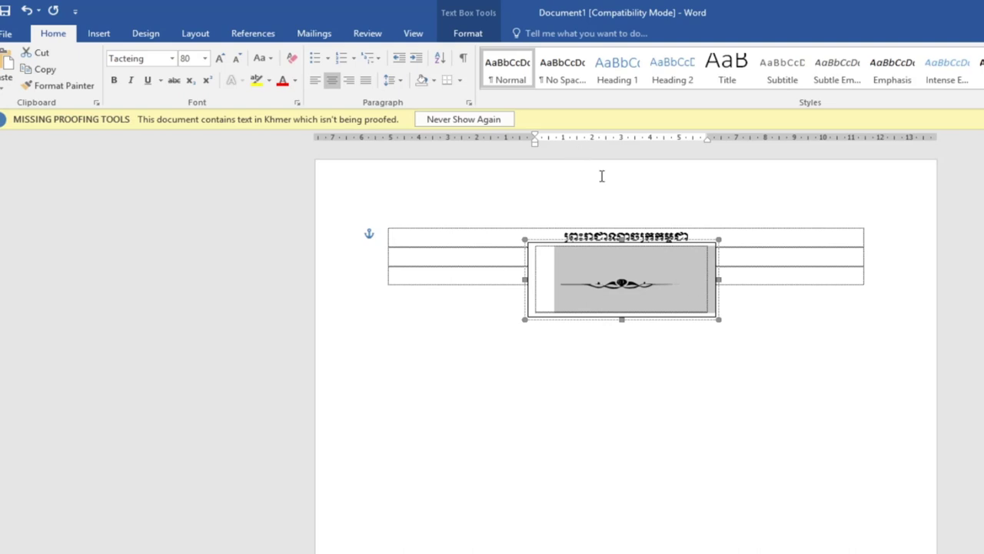
# Set the ornament box to Behind Text wrapping and remove its outline
pyautogui.click(493, 38)
pyautogui.click(861, 77)
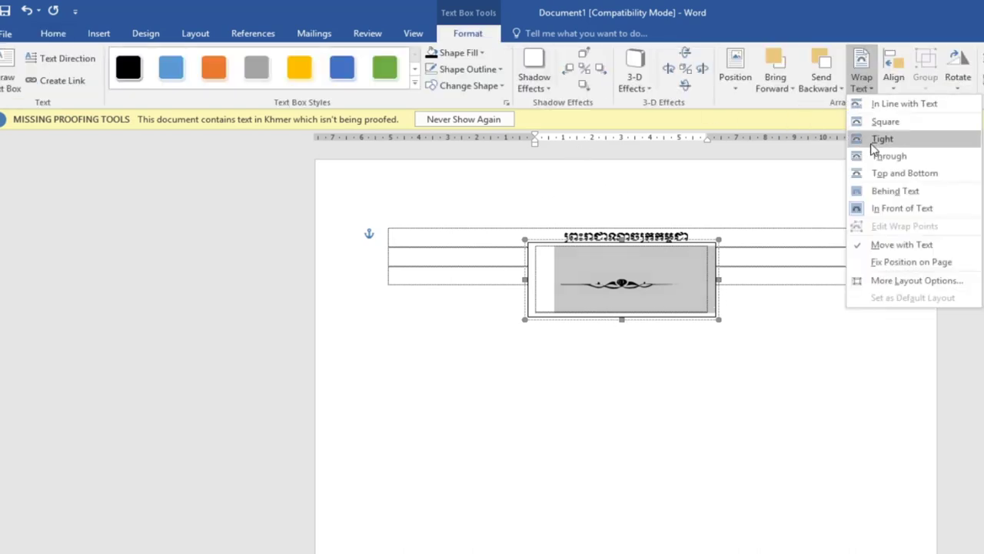
pyautogui.click(870, 190)
pyautogui.click(860, 81)
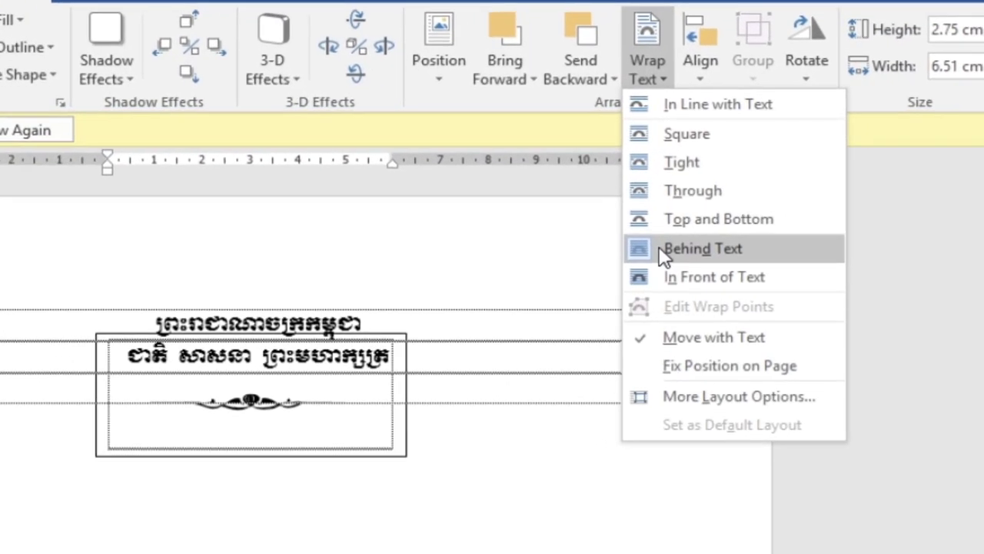
pyautogui.click(663, 249)
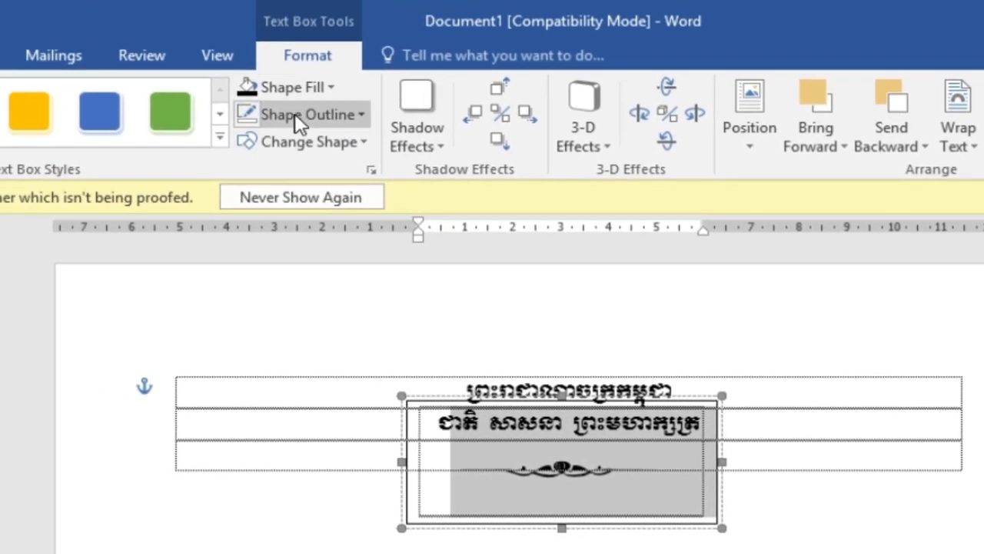
pyautogui.click(294, 114)
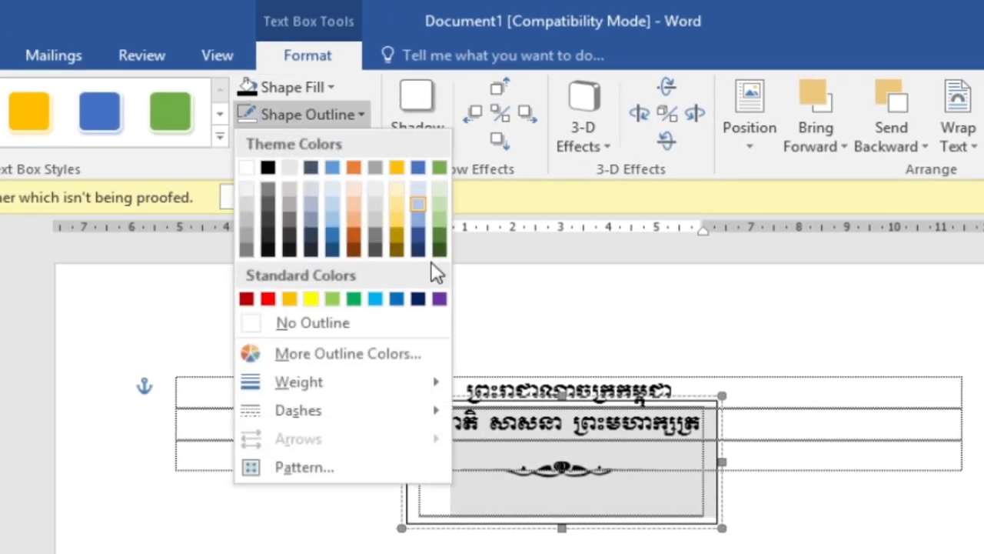
pyautogui.click(309, 331)
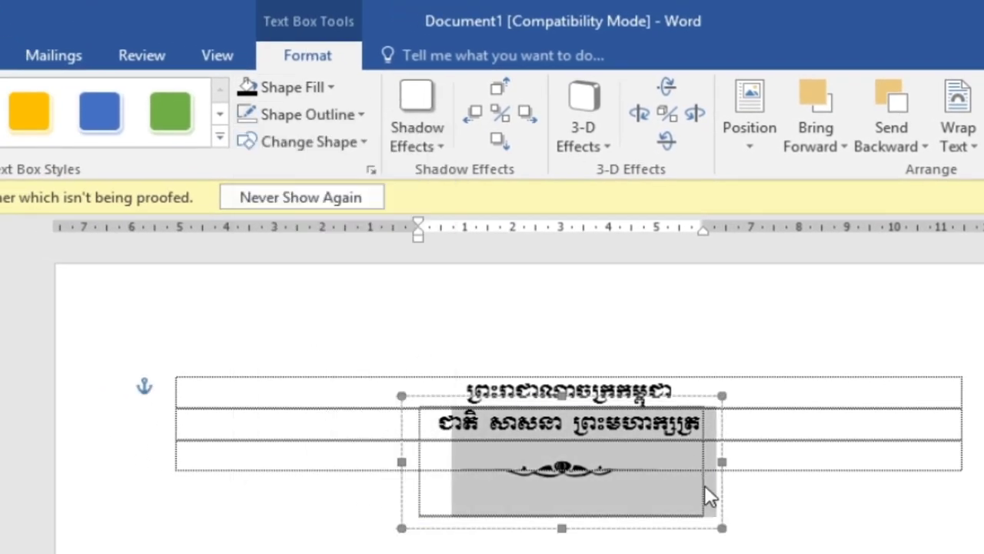
pyautogui.click(831, 422)
# Move the ornament box up so the divider sits in the third table row
pyautogui.click(640, 530)
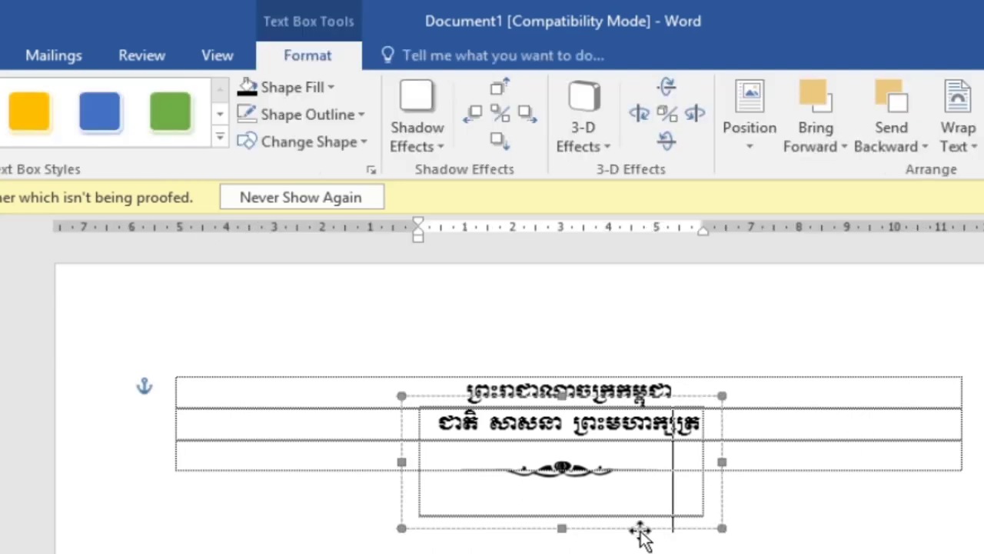
pyautogui.moveTo(640, 529); pyautogui.dragTo(647, 518)
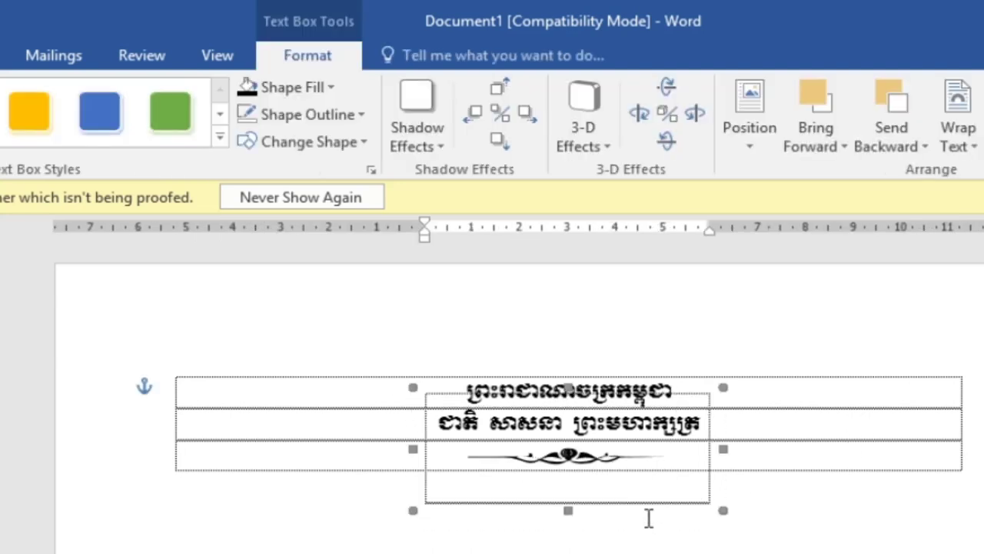
pyautogui.click(835, 457)
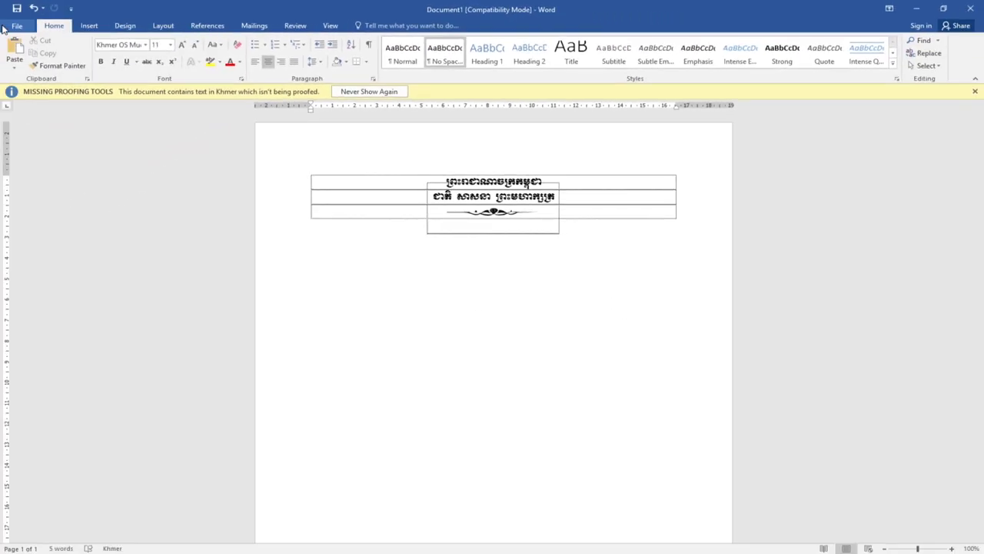
pyautogui.click(15, 28)
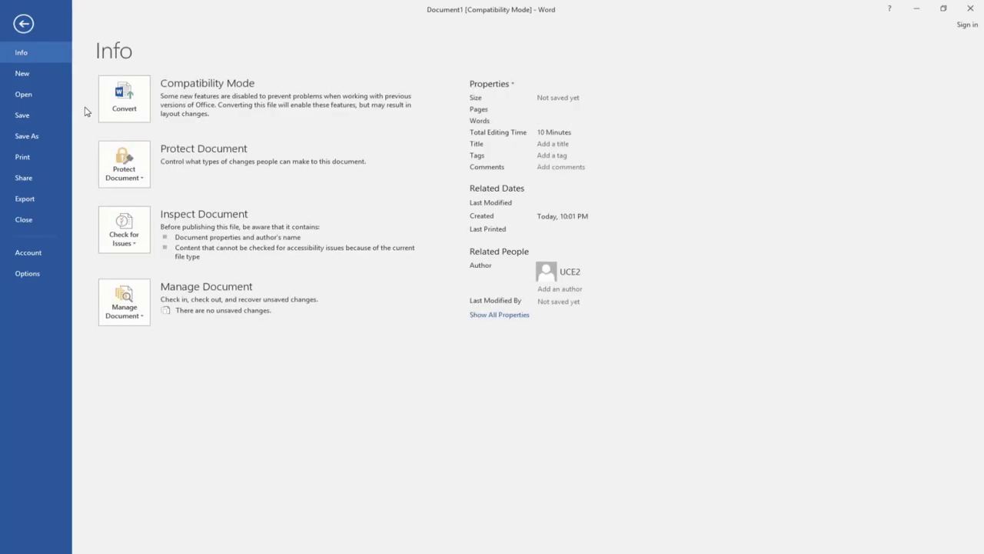
pyautogui.click(54, 156)
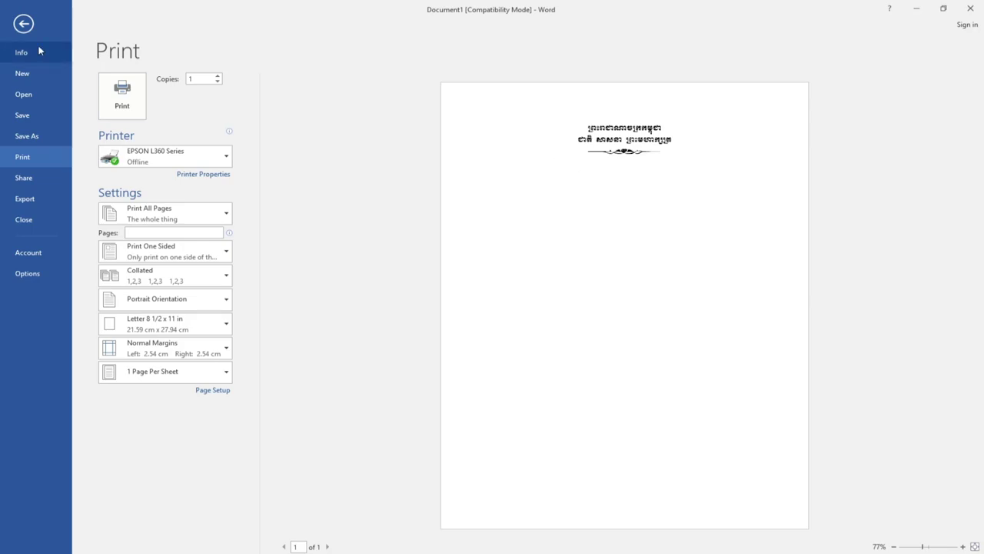
pyautogui.click(22, 29)
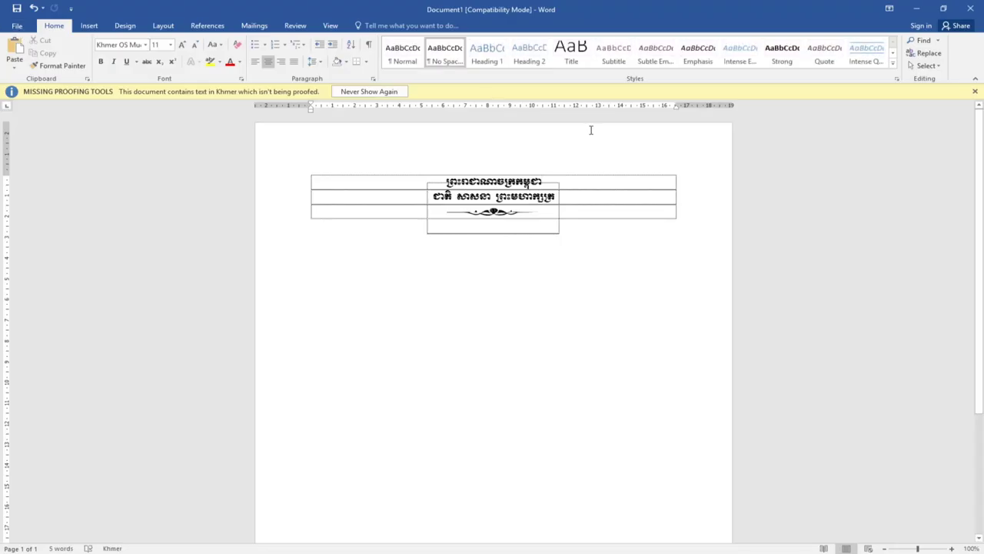